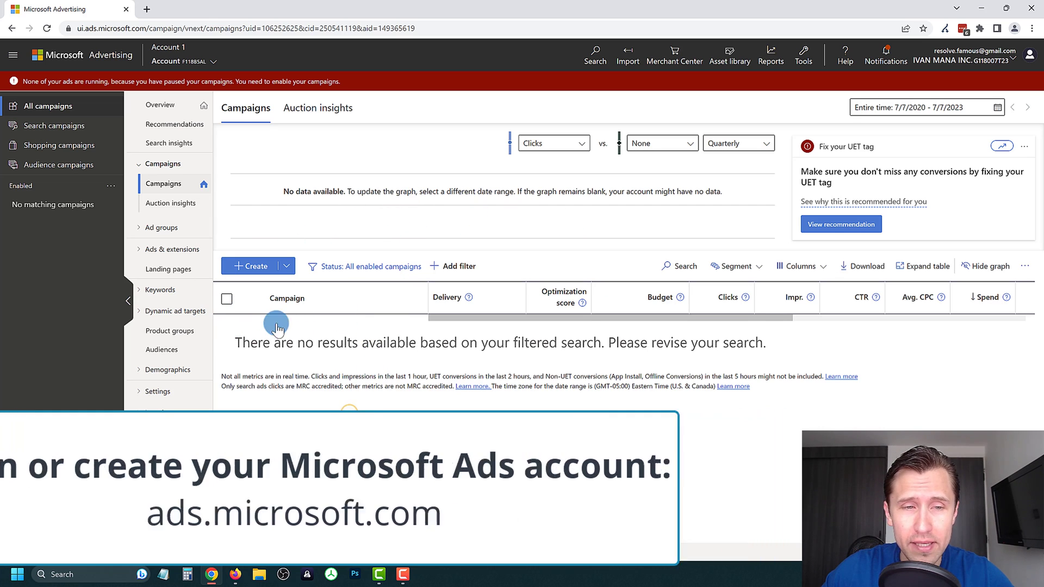
Step: Start a new campaign with the goal of visits to my website and choose Audience ads as the ad type
{"action": "left_click", "coordinate": [252, 269]}
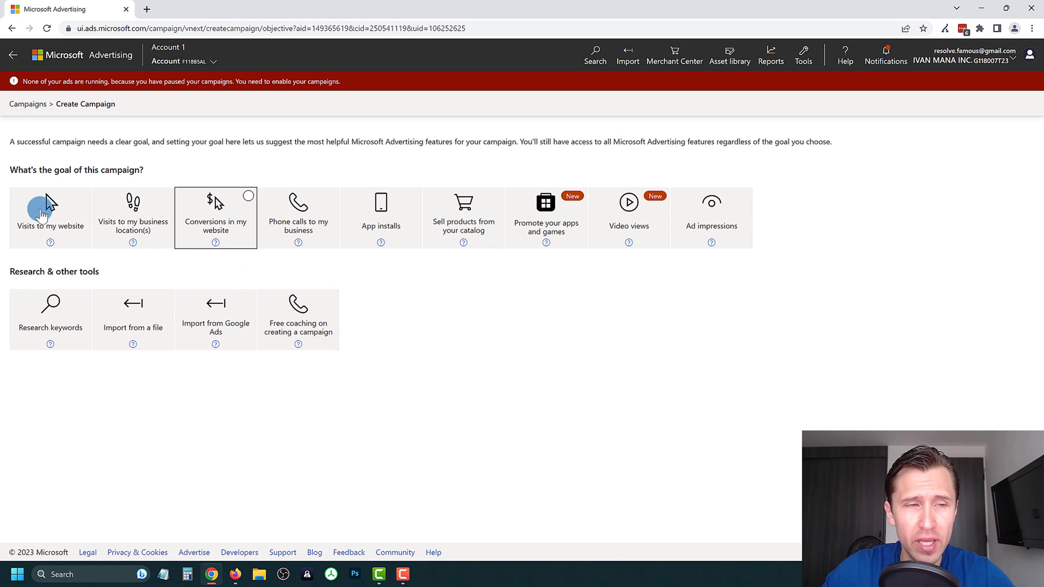
{"action": "left_click", "coordinate": [42, 238]}
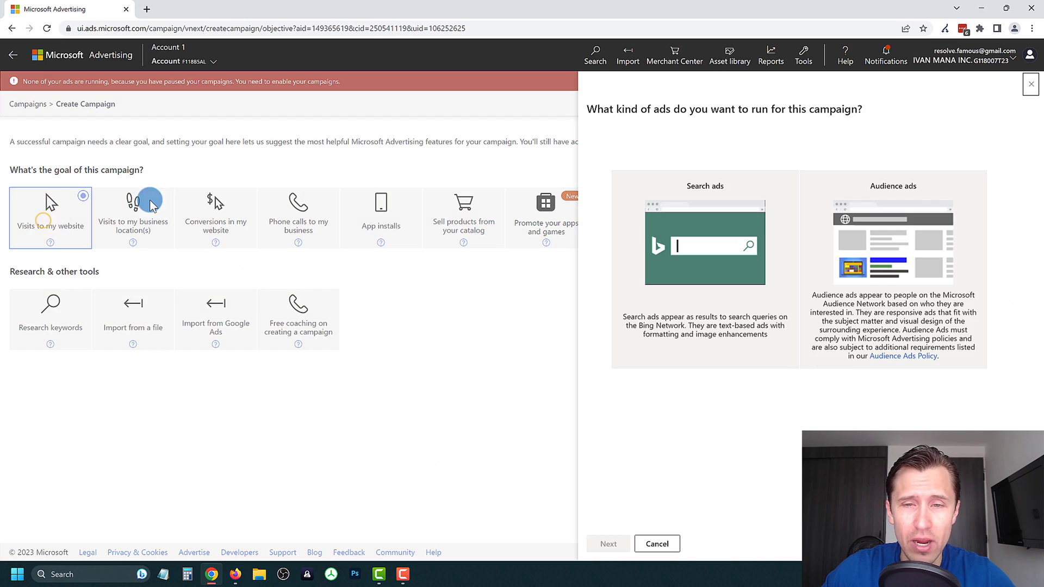
{"action": "left_click", "coordinate": [903, 239]}
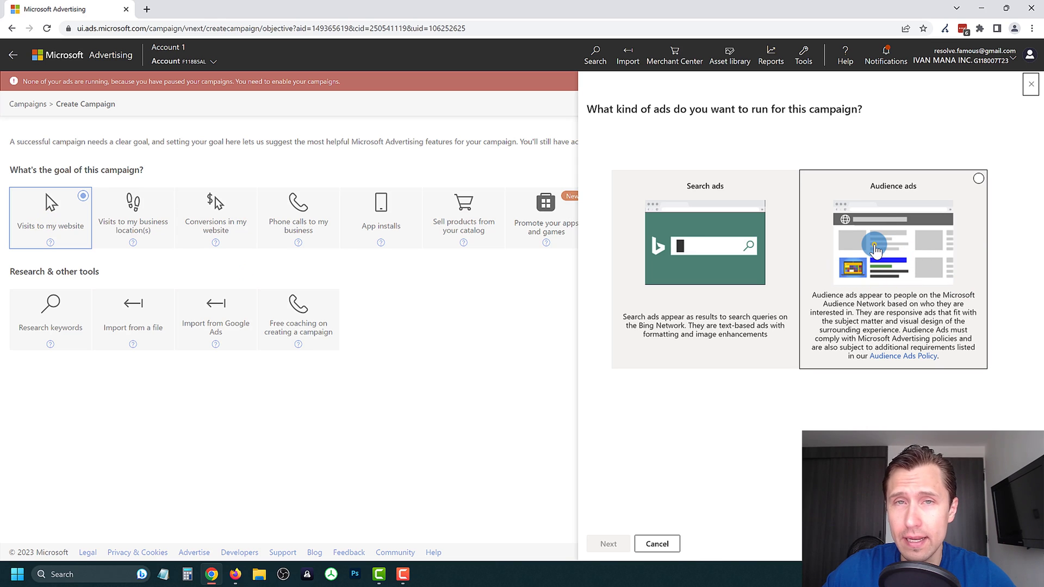
{"action": "left_click", "coordinate": [875, 249]}
{"action": "left_click", "coordinate": [594, 541]}
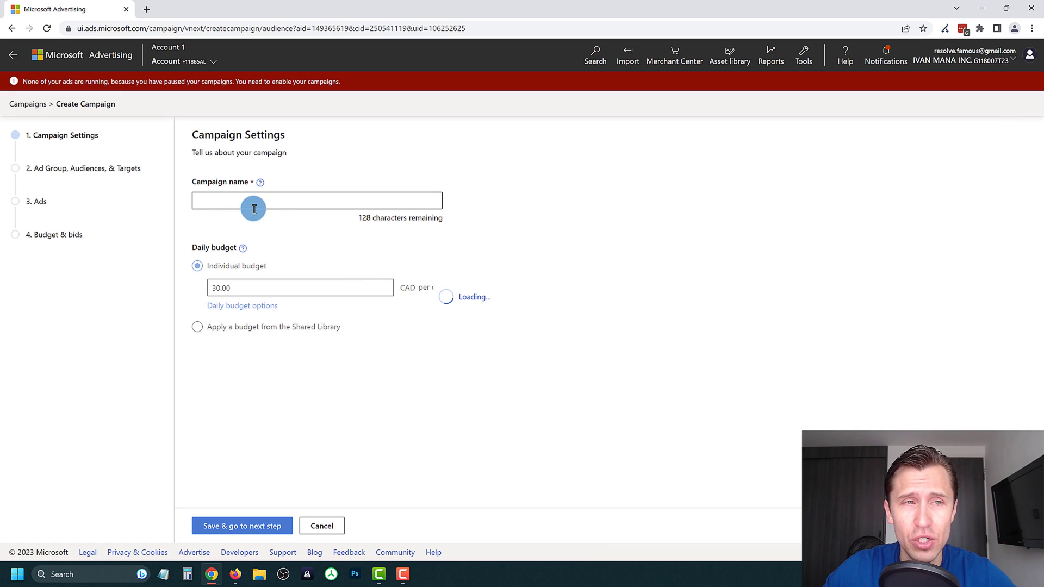
Step: Name the campaign with the advertiser's name plus "- display", keep the individual daily budget of 30.00 CAD, and save the campaign settings
{"action": "left_click", "coordinate": [243, 199]}
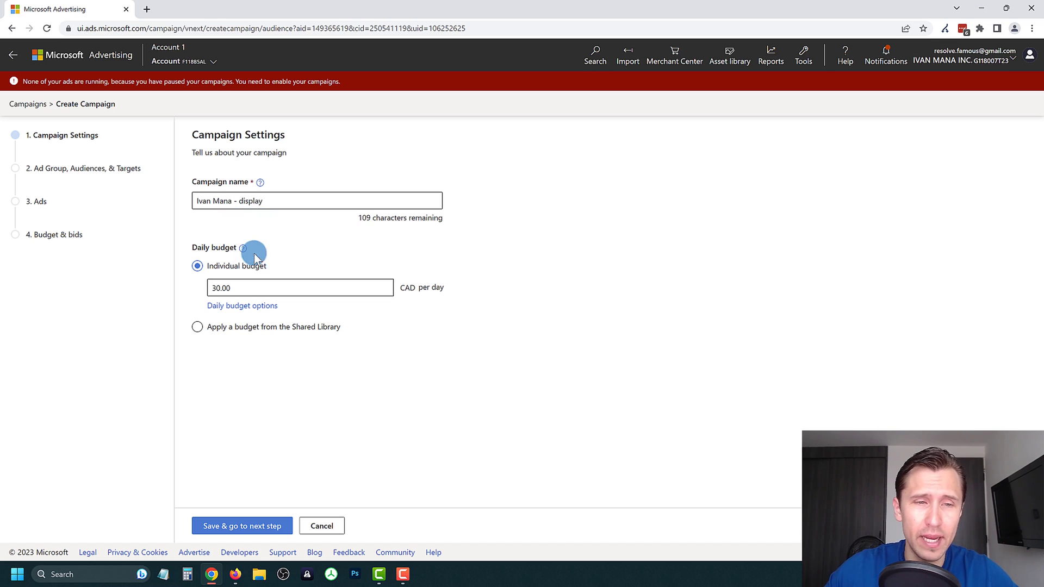
{"action": "left_click_drag", "start_coordinate": [242, 283], "coordinate": [289, 284]}
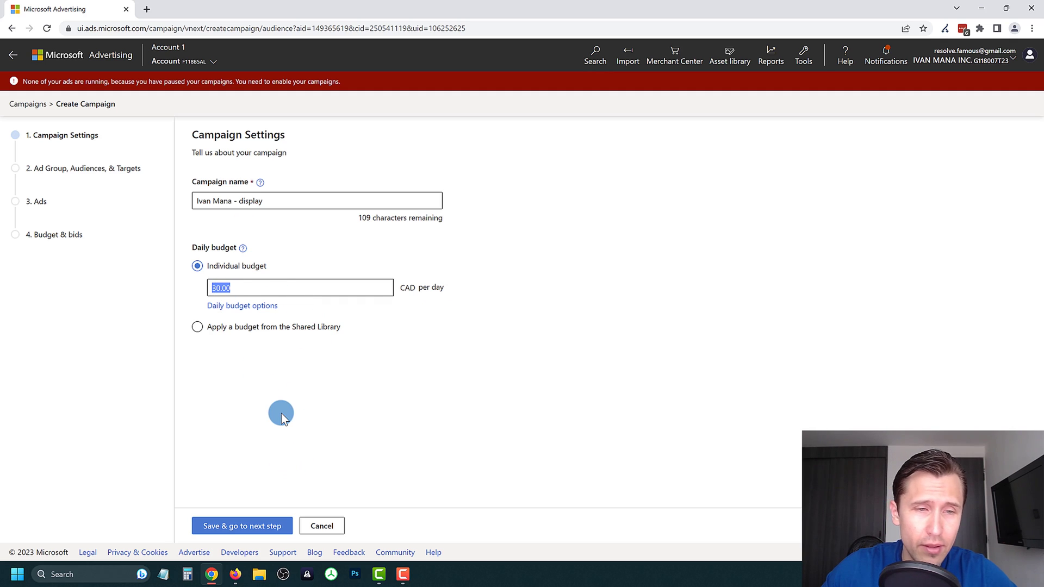
{"action": "left_click", "coordinate": [241, 525]}
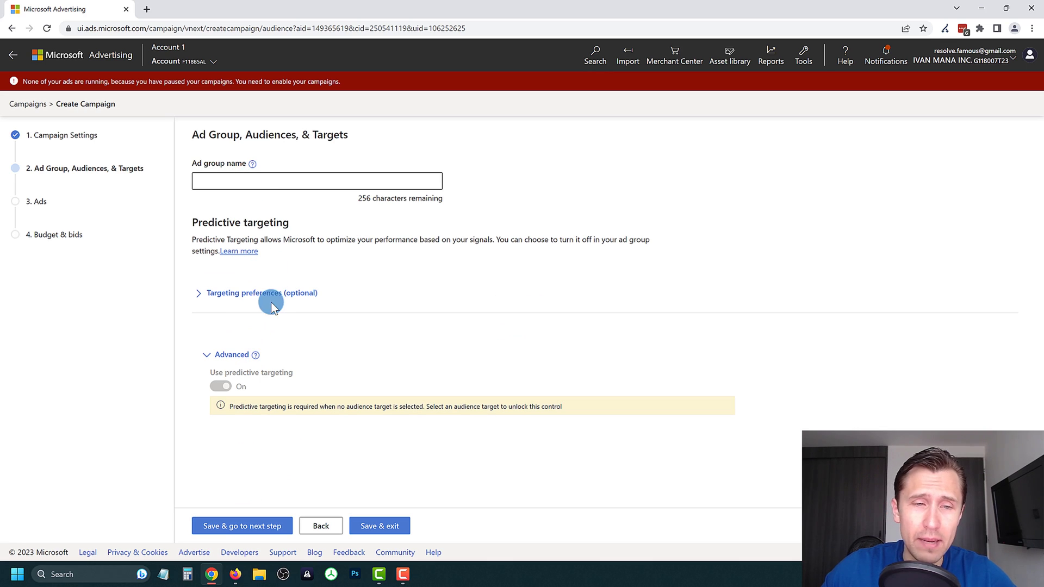
Step: Expand the ad group's optional targeting preferences and enable targeting by Age
{"action": "left_click", "coordinate": [258, 293]}
{"action": "scroll", "coordinate": [386, 391], "scroll_direction": "down", "scroll_amount": 2}
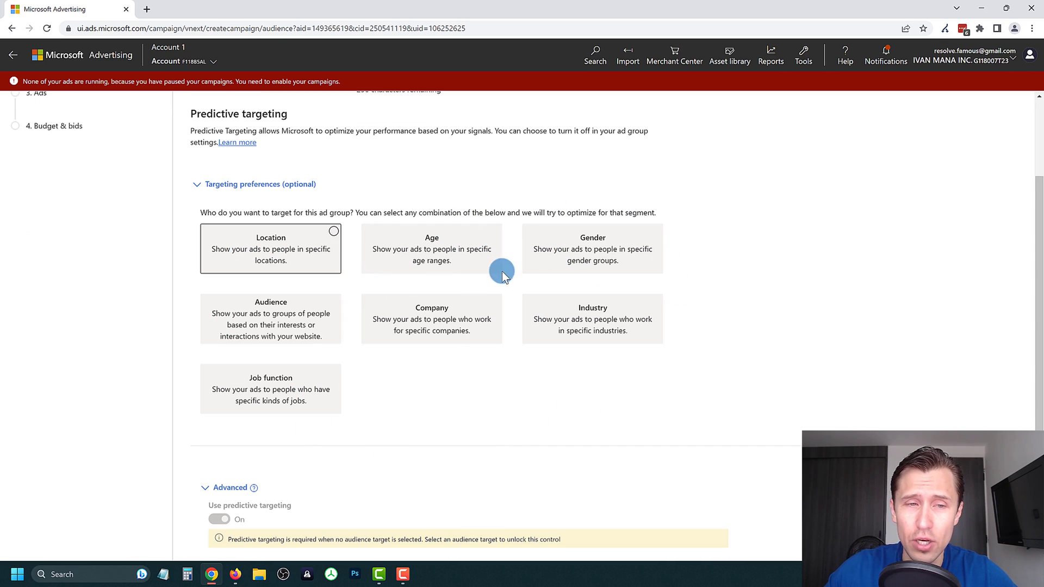
{"action": "scroll", "coordinate": [349, 314], "scroll_direction": "up", "scroll_amount": 2}
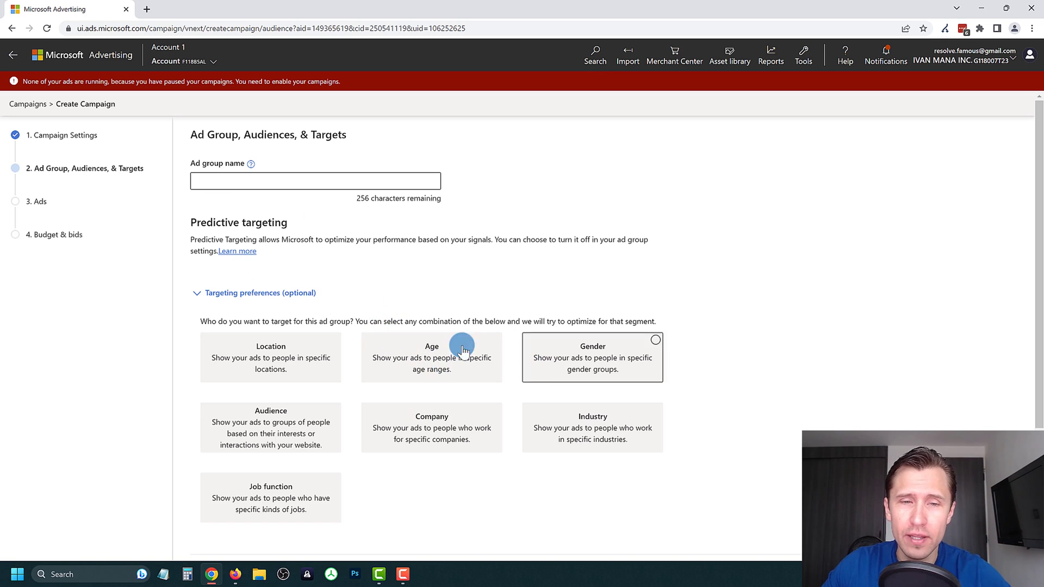
{"action": "left_click", "coordinate": [402, 364]}
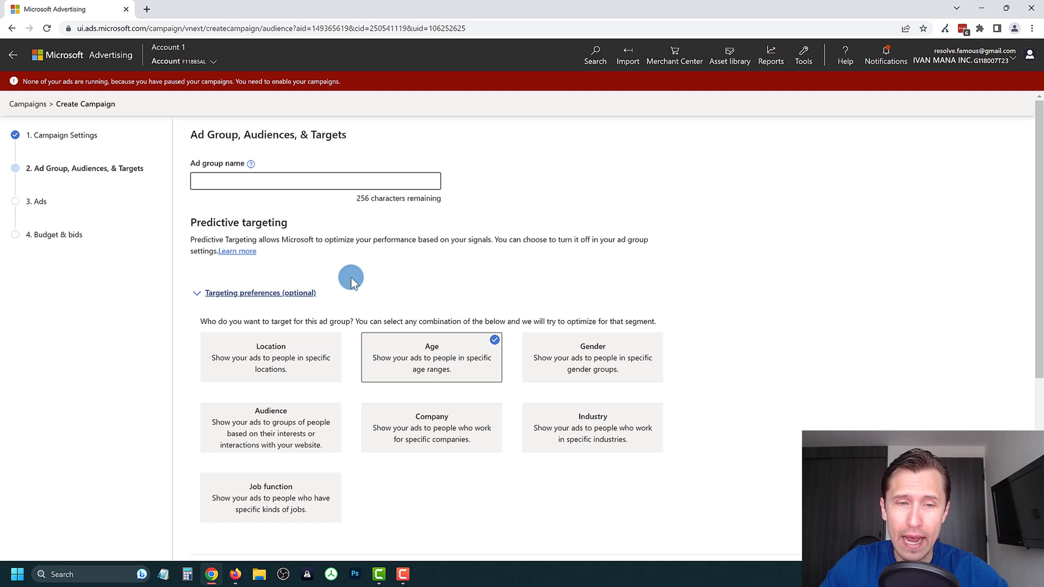
{"action": "scroll", "coordinate": [373, 303], "scroll_direction": "down", "scroll_amount": 5}
{"action": "scroll", "coordinate": [408, 353], "scroll_direction": "up", "scroll_amount": 3}
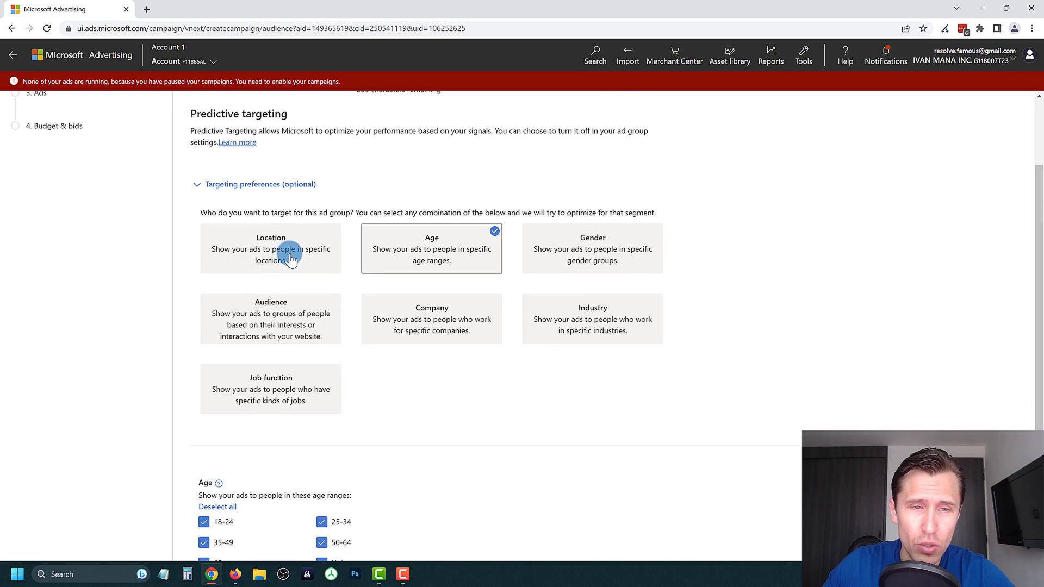
Step: Enable the Location, Gender, Industry, Company, Audience and Job function targeting preferences for the ad group
{"action": "left_click", "coordinate": [292, 258]}
{"action": "left_click", "coordinate": [578, 252]}
{"action": "left_click", "coordinate": [576, 299]}
{"action": "left_click", "coordinate": [402, 310]}
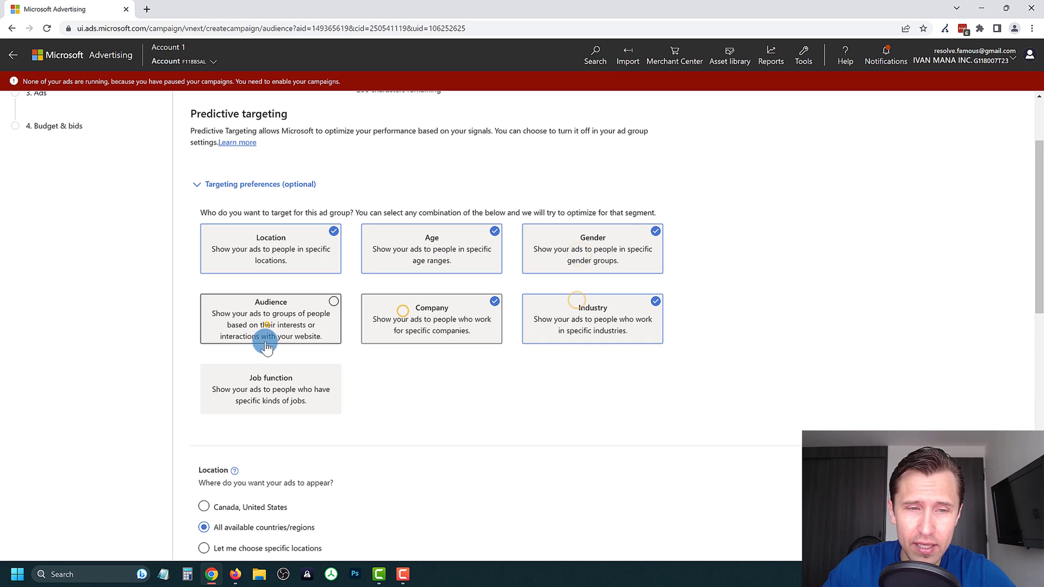
{"action": "left_click", "coordinate": [266, 348]}
{"action": "left_click", "coordinate": [279, 384]}
{"action": "scroll", "coordinate": [396, 401], "scroll_direction": "up", "scroll_amount": 2}
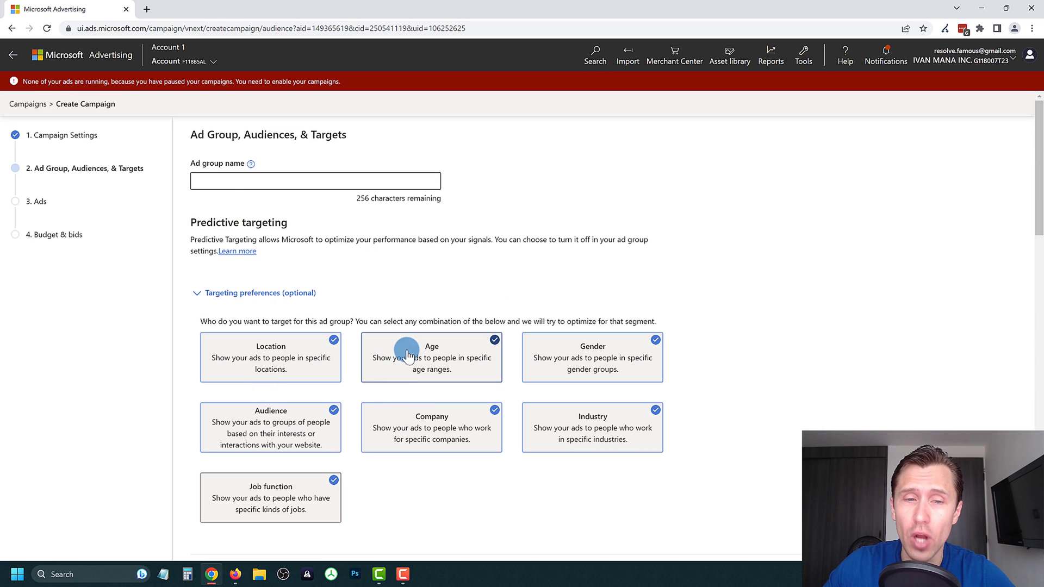
{"action": "left_click", "coordinate": [221, 182]}
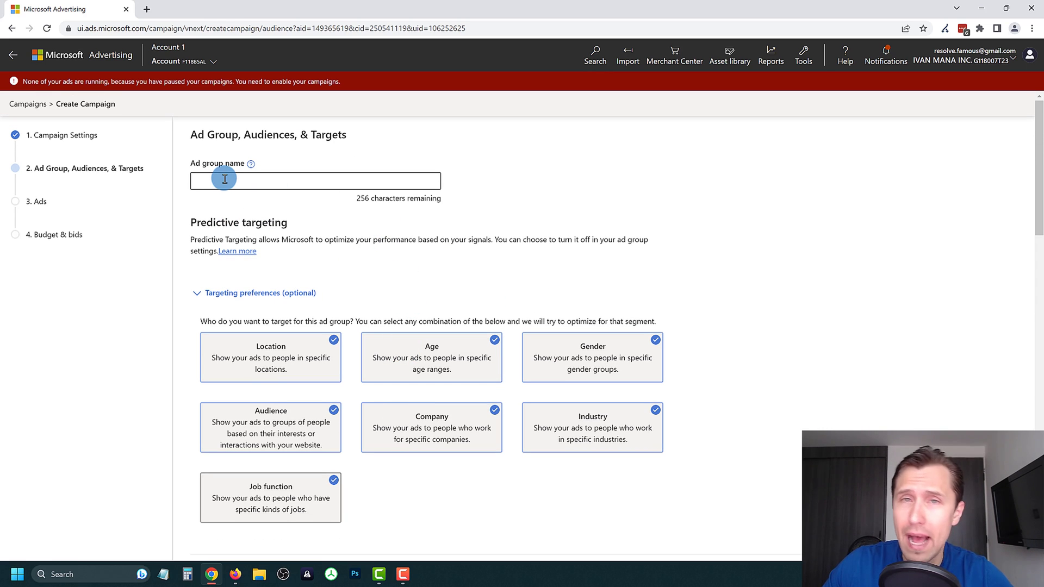
Step: Switch the ad group's location targeting to specific locations and target the country United States
{"action": "scroll", "coordinate": [163, 250], "scroll_direction": "down", "scroll_amount": 5}
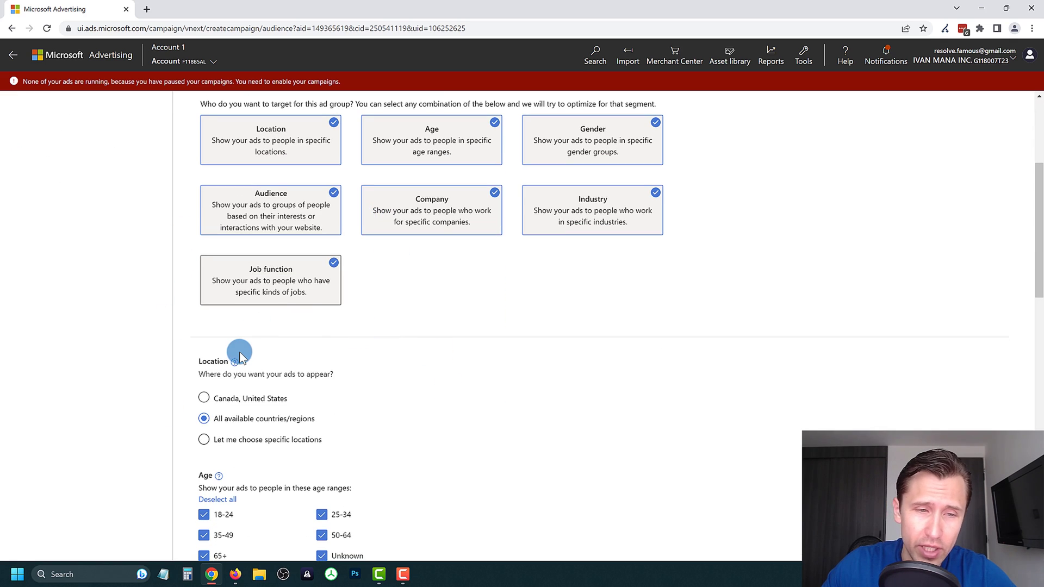
{"action": "scroll", "coordinate": [238, 353], "scroll_direction": "down", "scroll_amount": 1}
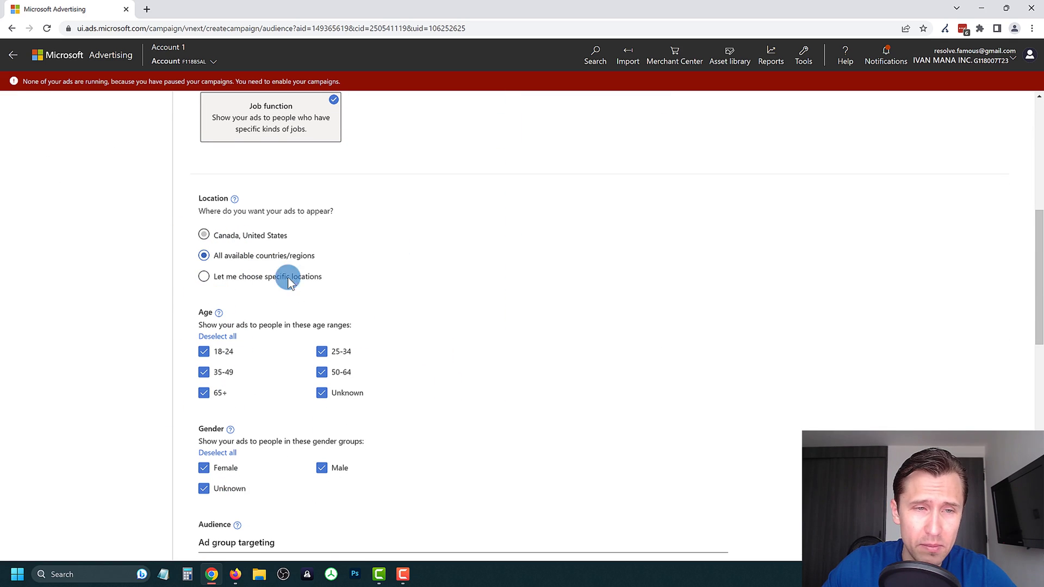
{"action": "left_click", "coordinate": [244, 275]}
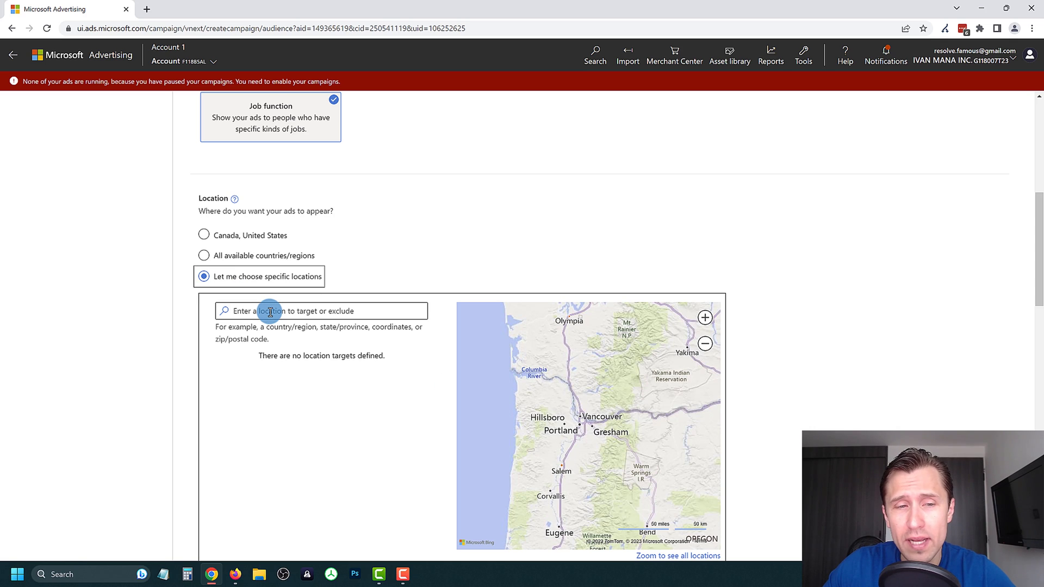
{"action": "left_click", "coordinate": [269, 313]}
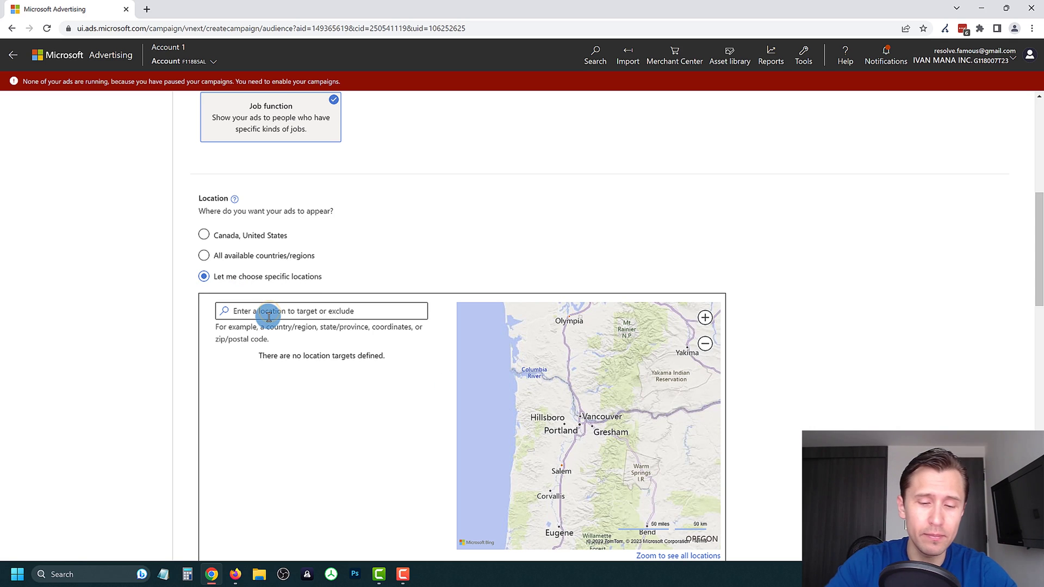
{"action": "type", "text": "united states"}
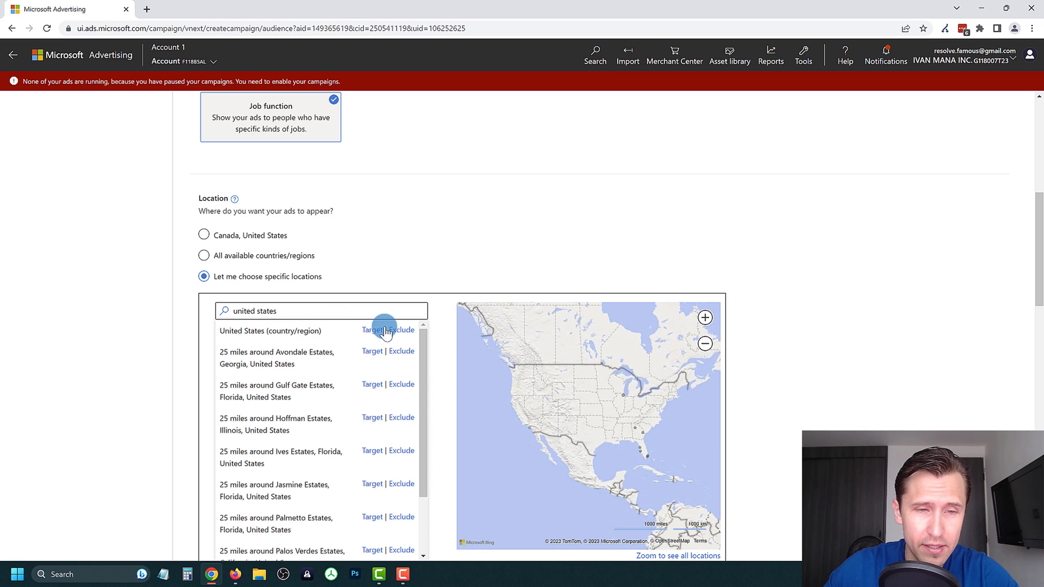
{"action": "left_click", "coordinate": [372, 330]}
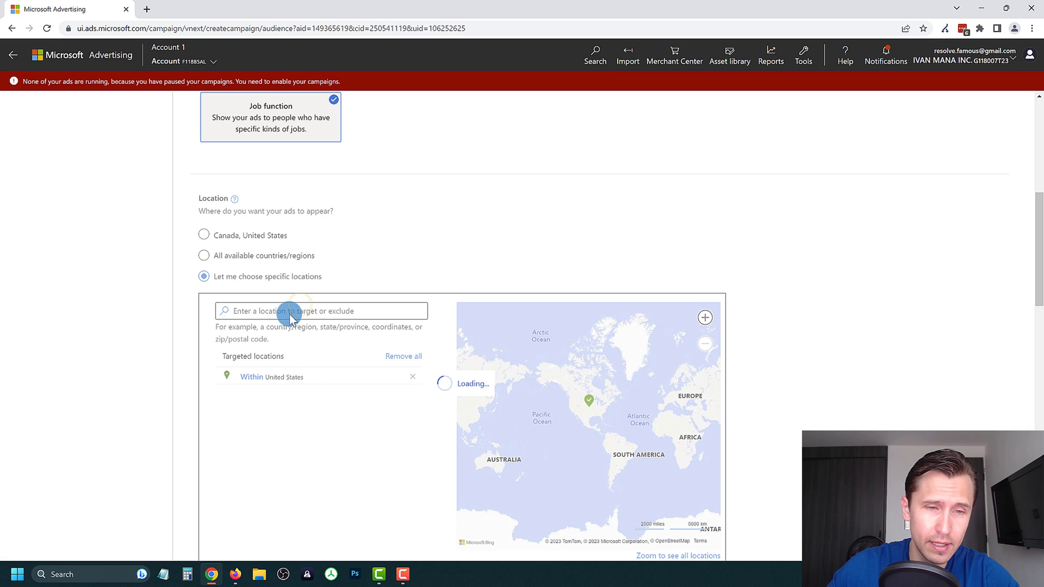
Step: Add the countries Canada and Australia to the ad group's targeted locations
{"action": "left_click", "coordinate": [282, 314]}
{"action": "type", "text": "ca"}
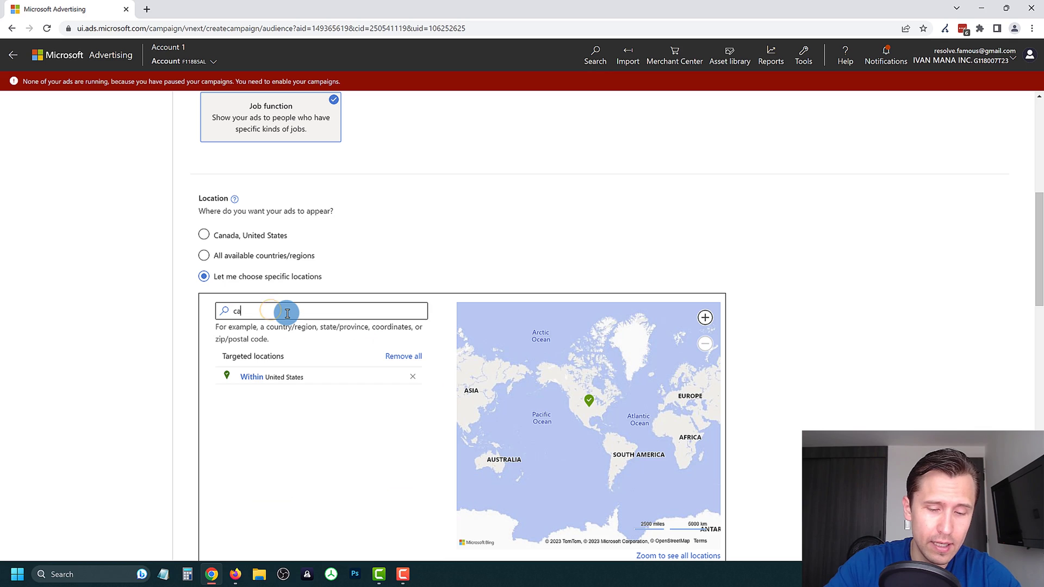
{"action": "type", "text": "nada"}
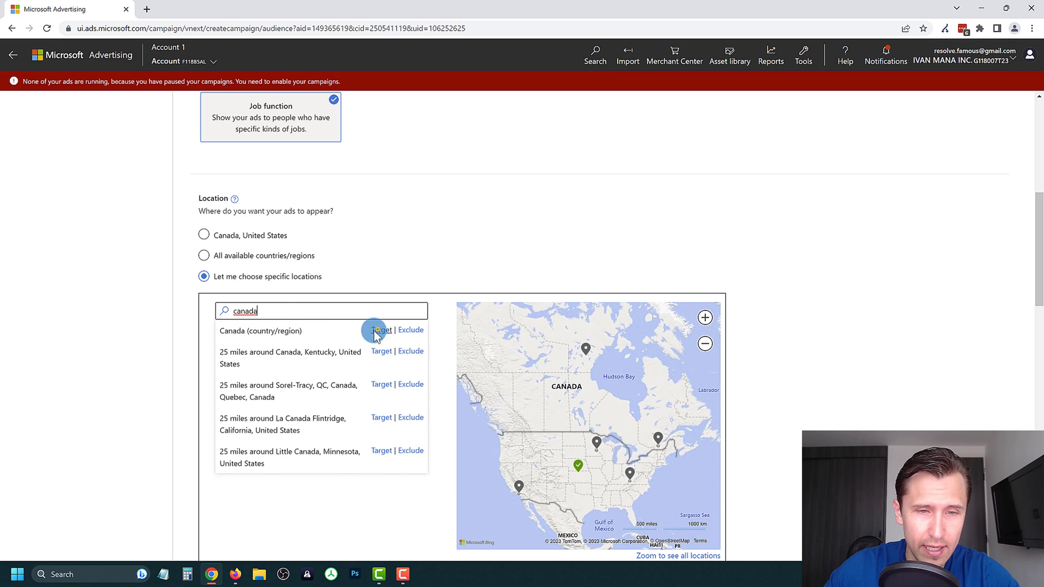
{"action": "left_click", "coordinate": [377, 328]}
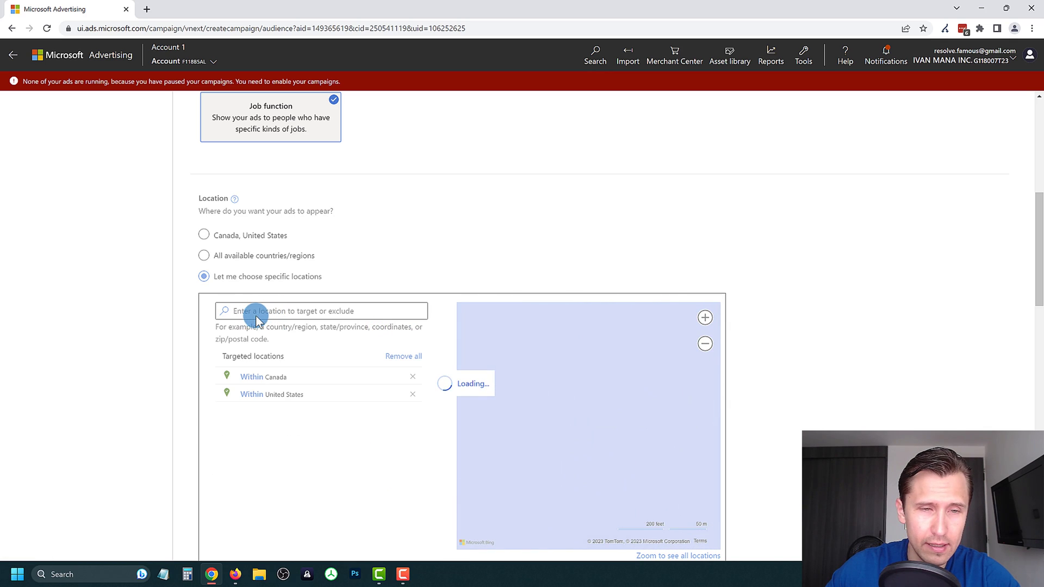
{"action": "type", "text": "austral"}
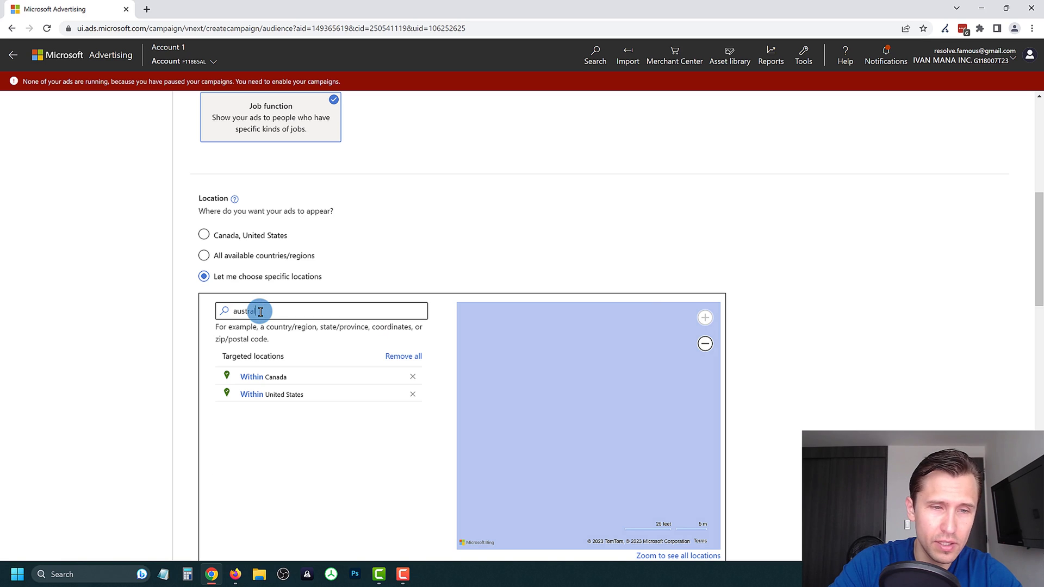
{"action": "type", "text": "ia"}
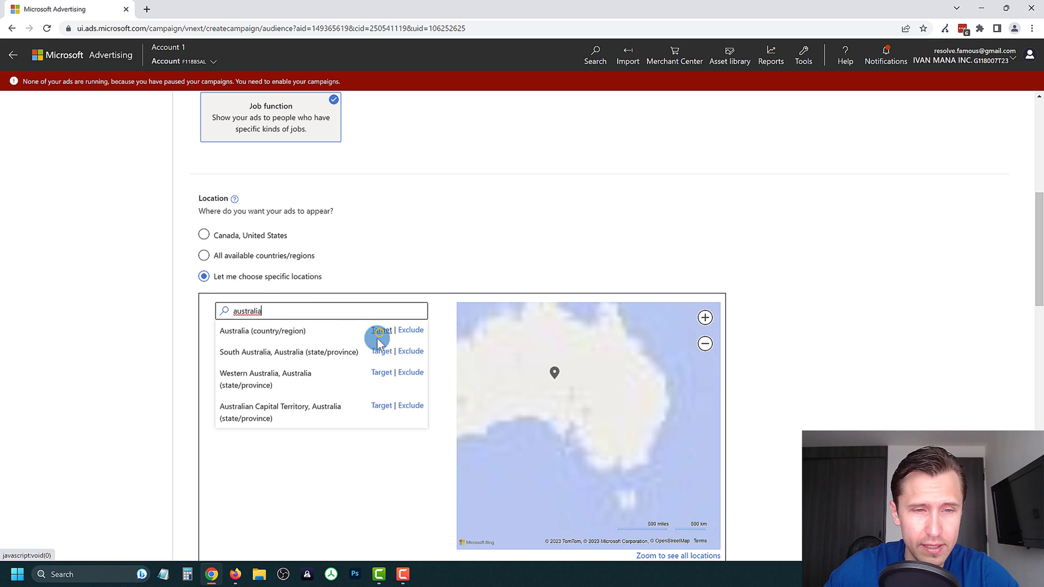
{"action": "left_click", "coordinate": [379, 332]}
Step: Limit age targeting to 25-34 and 35-49 by excluding 18-24, 50-64, 65+ and Unknown
{"action": "scroll", "coordinate": [201, 321], "scroll_direction": "down", "scroll_amount": 2}
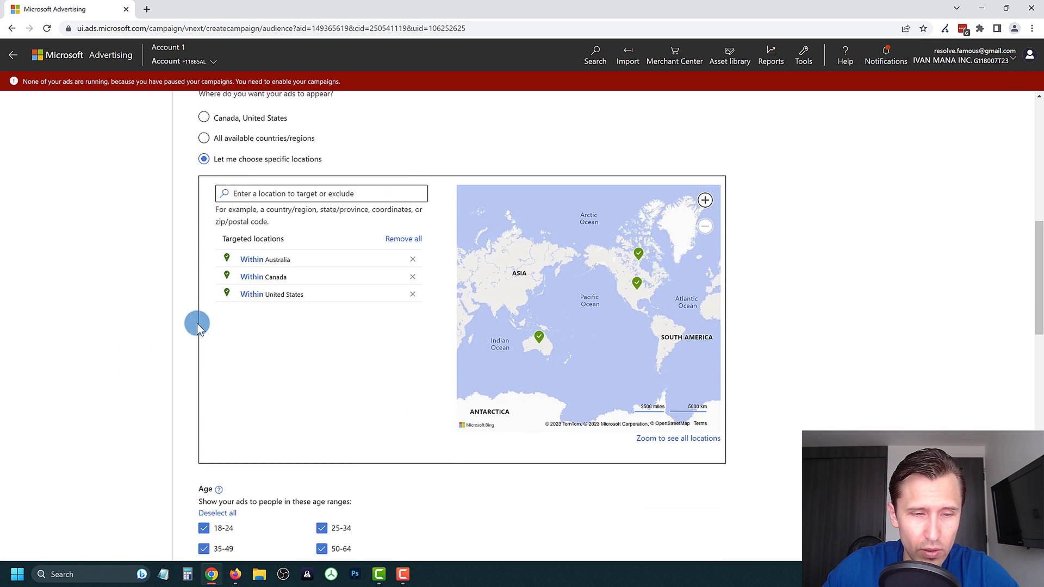
{"action": "scroll", "coordinate": [201, 323], "scroll_direction": "down", "scroll_amount": 3}
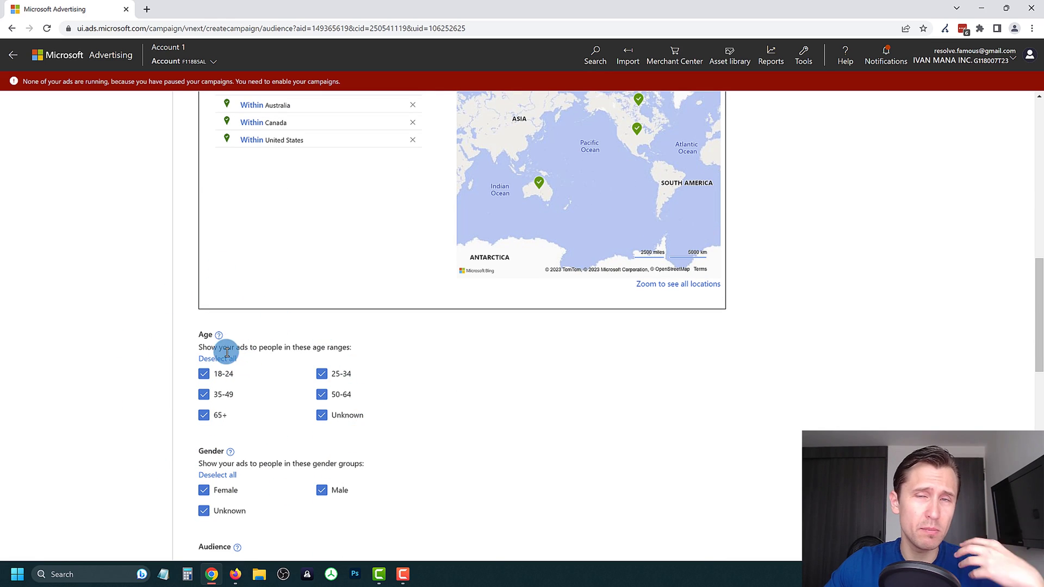
{"action": "left_click", "coordinate": [204, 375]}
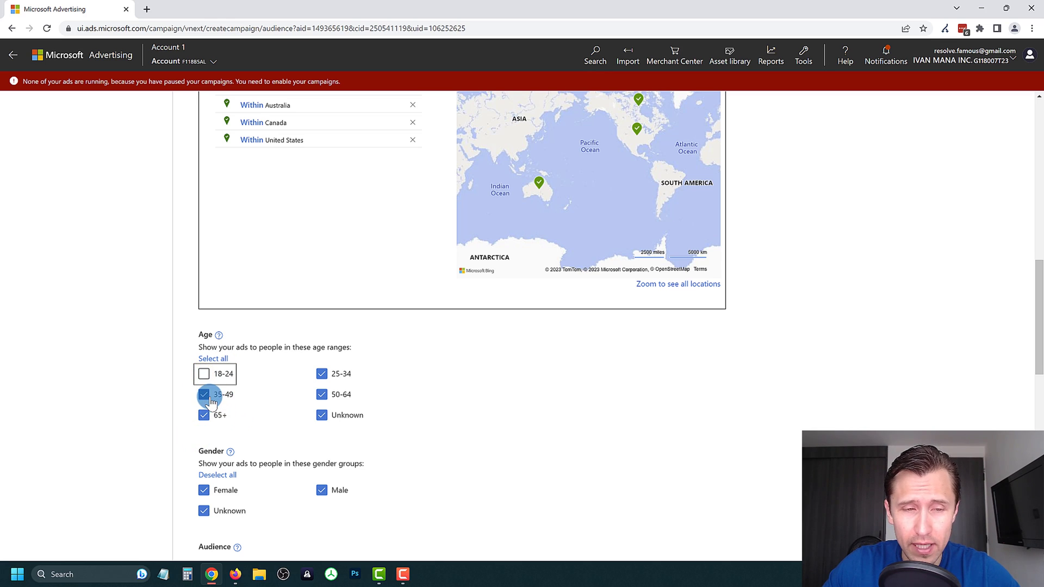
{"action": "left_click", "coordinate": [323, 395]}
{"action": "left_click", "coordinate": [204, 416]}
{"action": "left_click", "coordinate": [322, 416]}
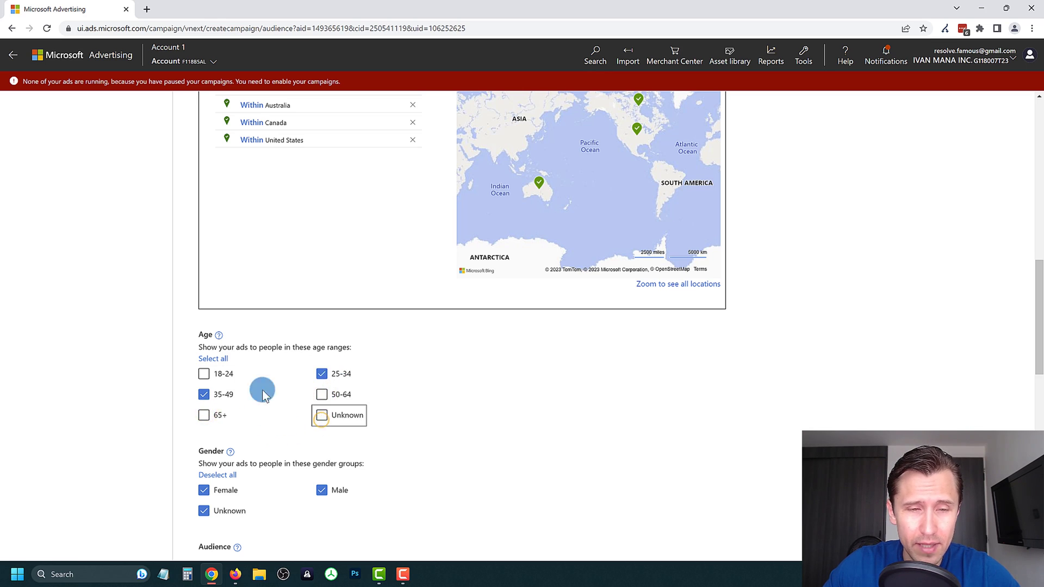
Step: Add audience targeting to the ad group, view the Remarketing lists category, and switch the category to In-market audiences
{"action": "scroll", "coordinate": [191, 393], "scroll_direction": "down", "scroll_amount": 1}
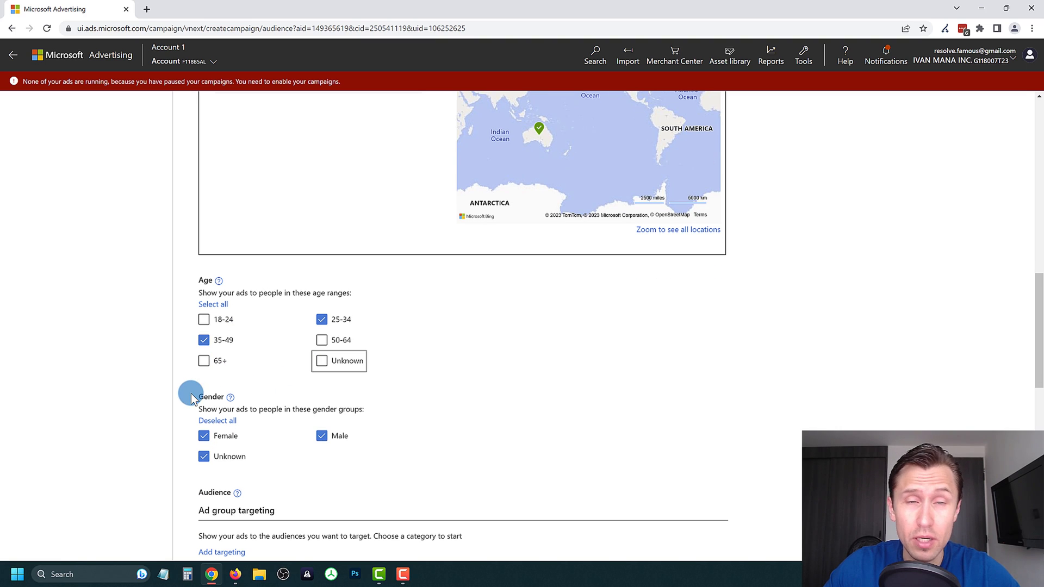
{"action": "scroll", "coordinate": [197, 386], "scroll_direction": "down", "scroll_amount": 1}
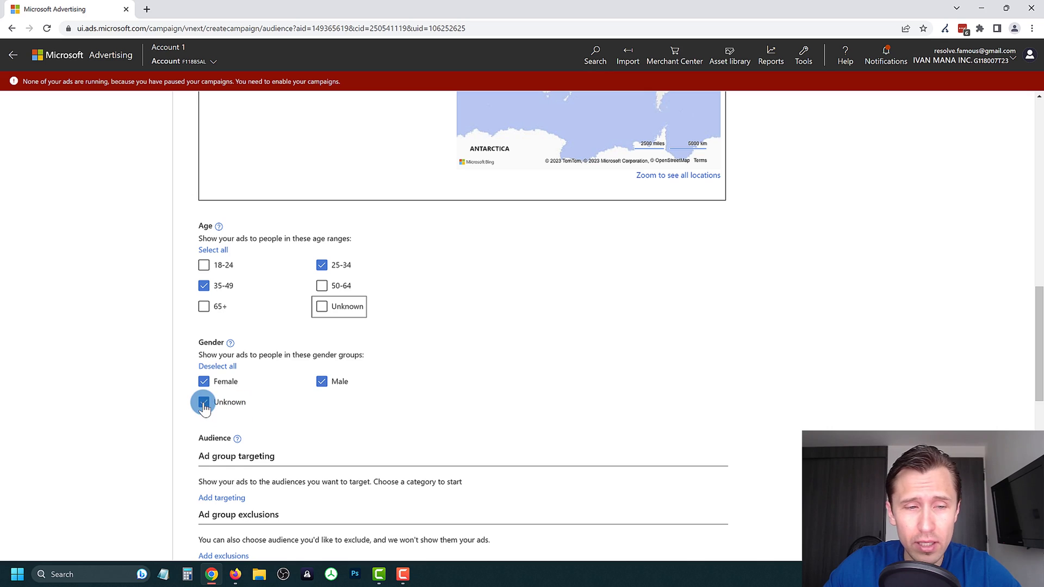
{"action": "scroll", "coordinate": [295, 360], "scroll_direction": "down", "scroll_amount": 2}
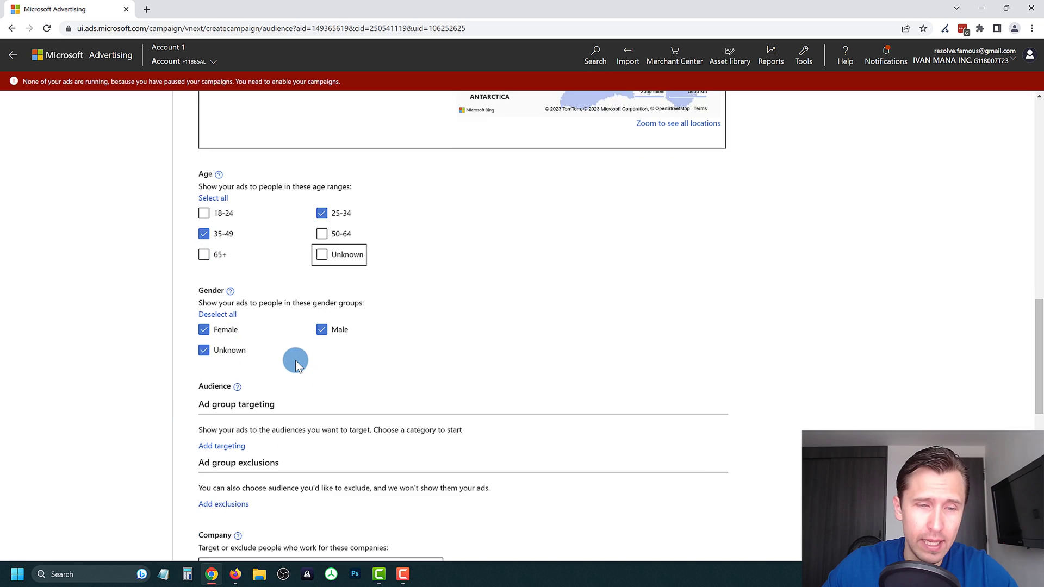
{"action": "scroll", "coordinate": [230, 341], "scroll_direction": "down", "scroll_amount": 2}
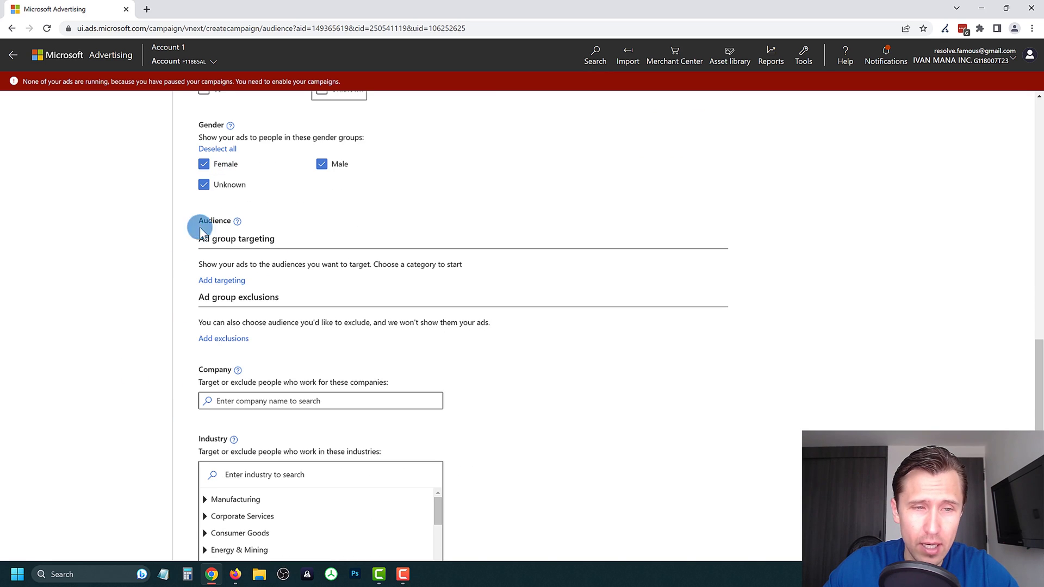
{"action": "left_click", "coordinate": [225, 279]}
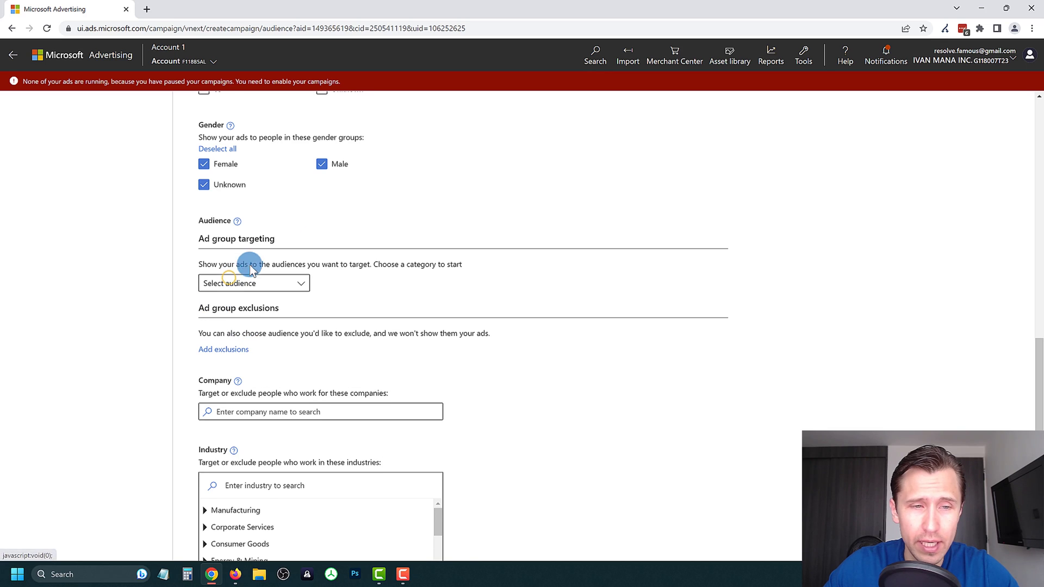
{"action": "left_click", "coordinate": [253, 254]}
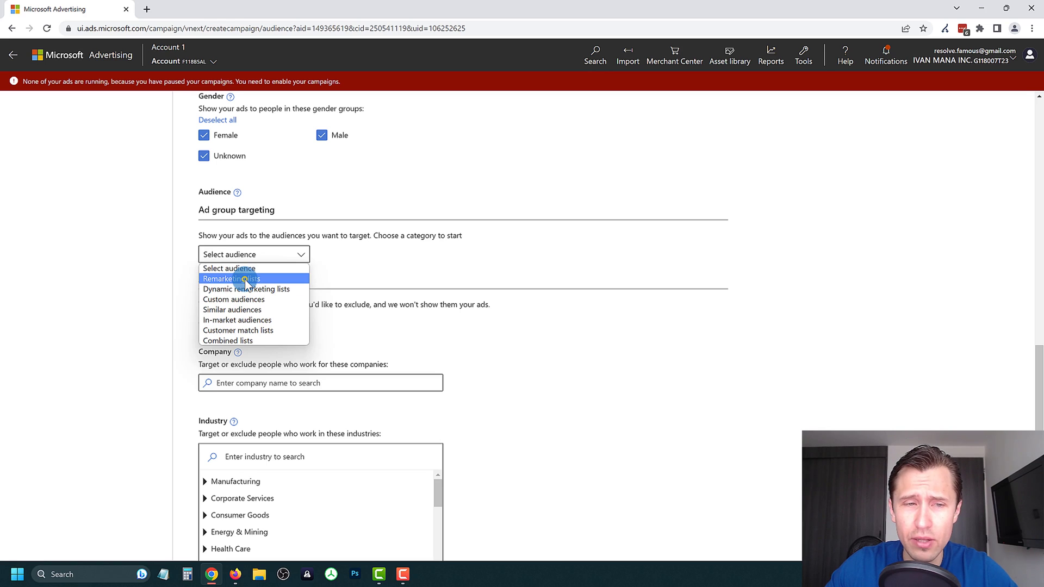
{"action": "left_click", "coordinate": [245, 280]}
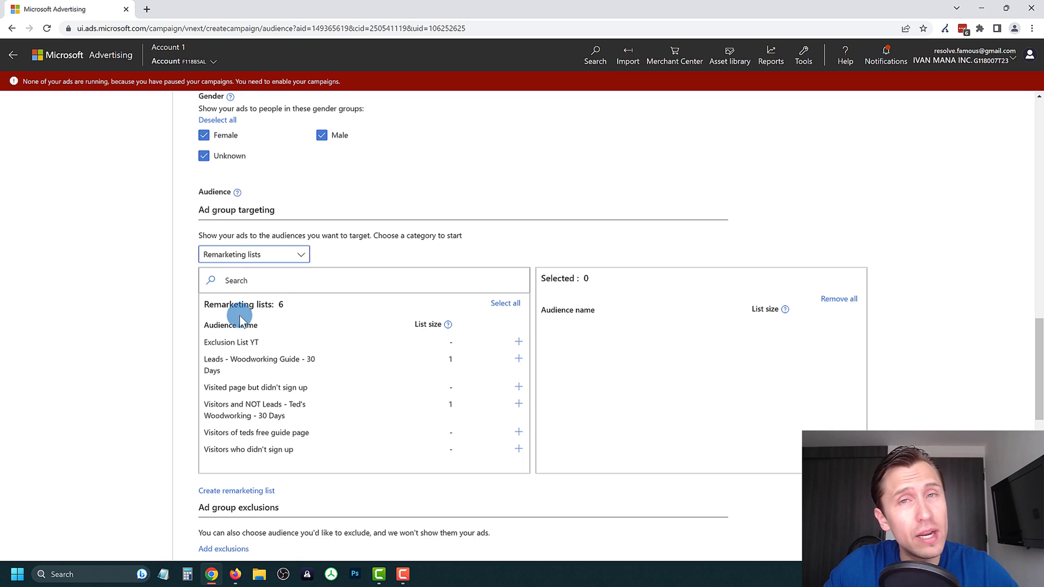
{"action": "left_click", "coordinate": [249, 254]}
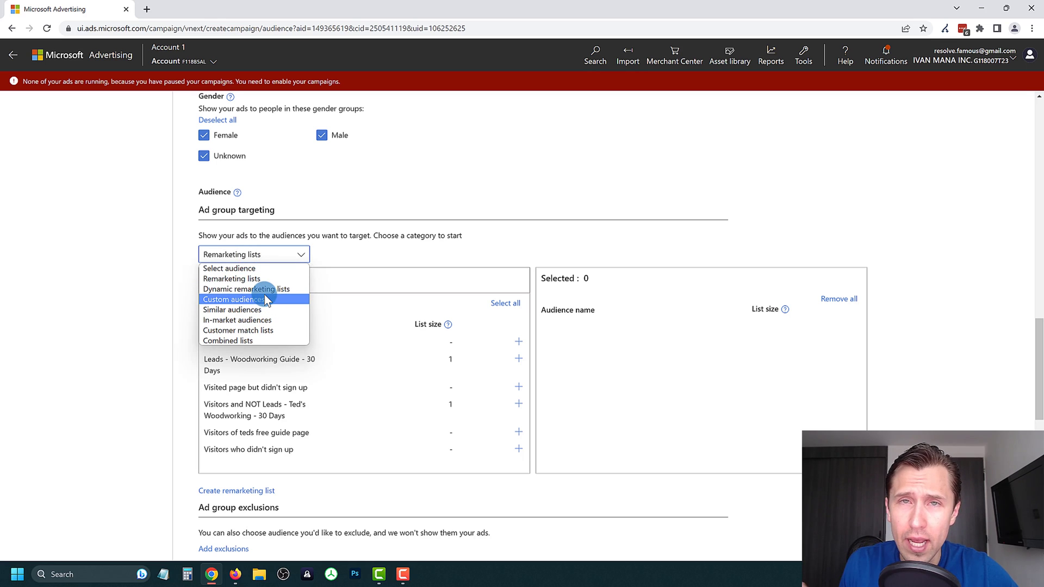
{"action": "left_click", "coordinate": [227, 321]}
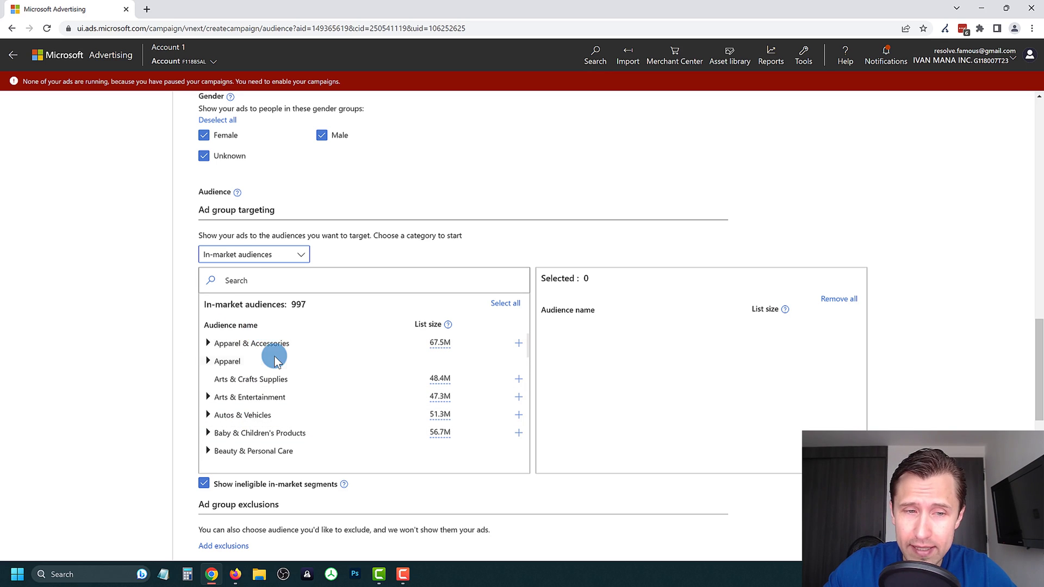
Step: Browse the in-market audience categories, expanding Internet & Telecom and its Internet subcategory
{"action": "scroll", "coordinate": [250, 359], "scroll_direction": "down", "scroll_amount": 4}
{"action": "scroll", "coordinate": [287, 387], "scroll_direction": "down", "scroll_amount": 1}
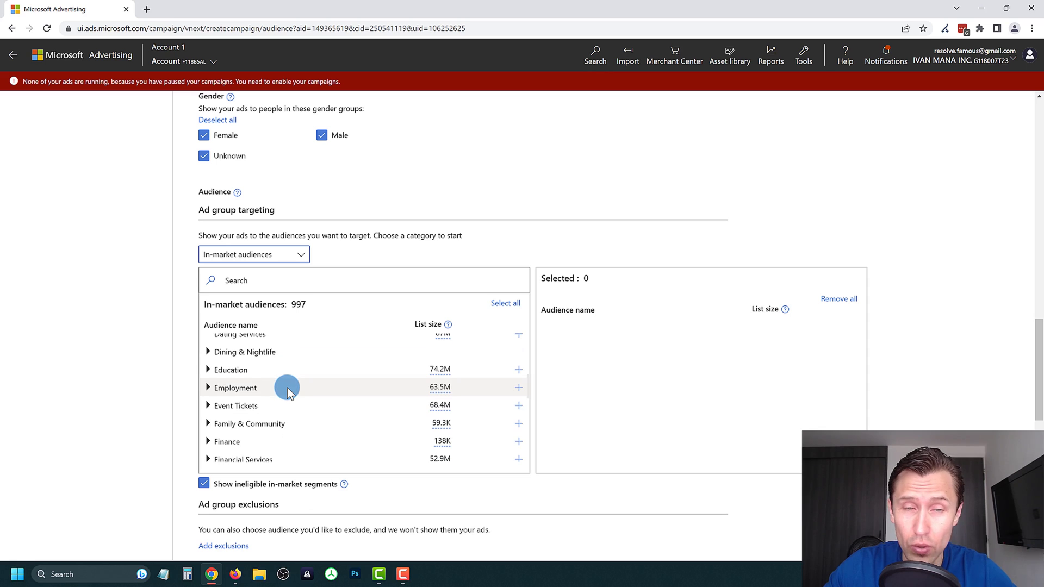
{"action": "scroll", "coordinate": [286, 391], "scroll_direction": "down", "scroll_amount": 4}
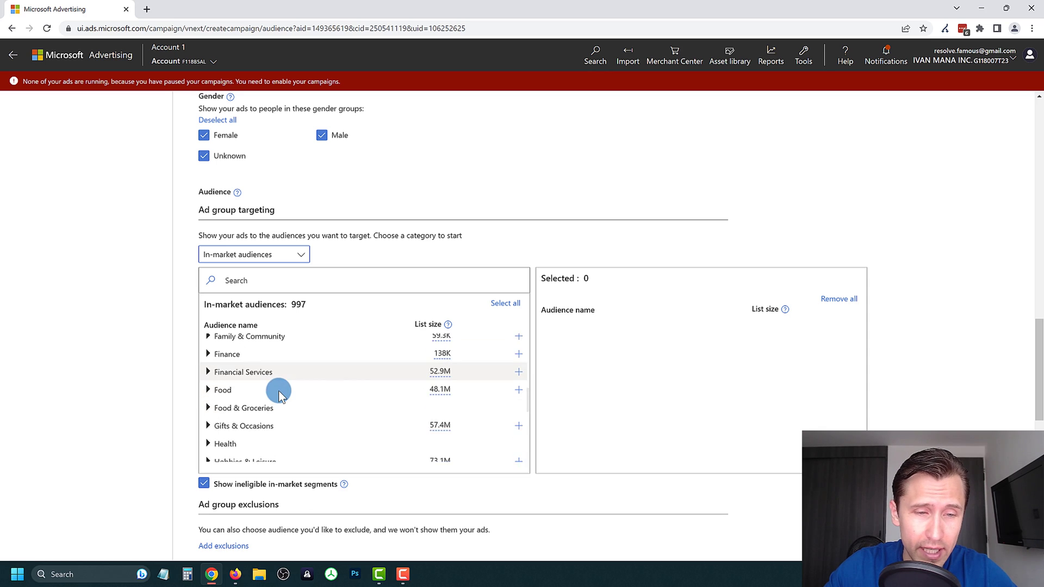
{"action": "scroll", "coordinate": [276, 394], "scroll_direction": "down", "scroll_amount": 3}
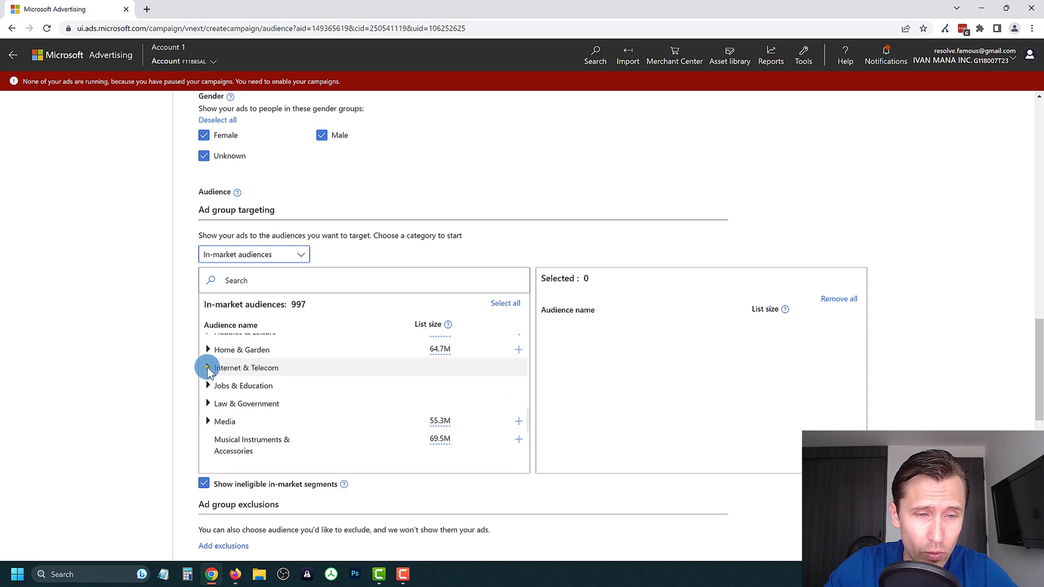
{"action": "left_click", "coordinate": [208, 368]}
{"action": "left_click", "coordinate": [213, 386]}
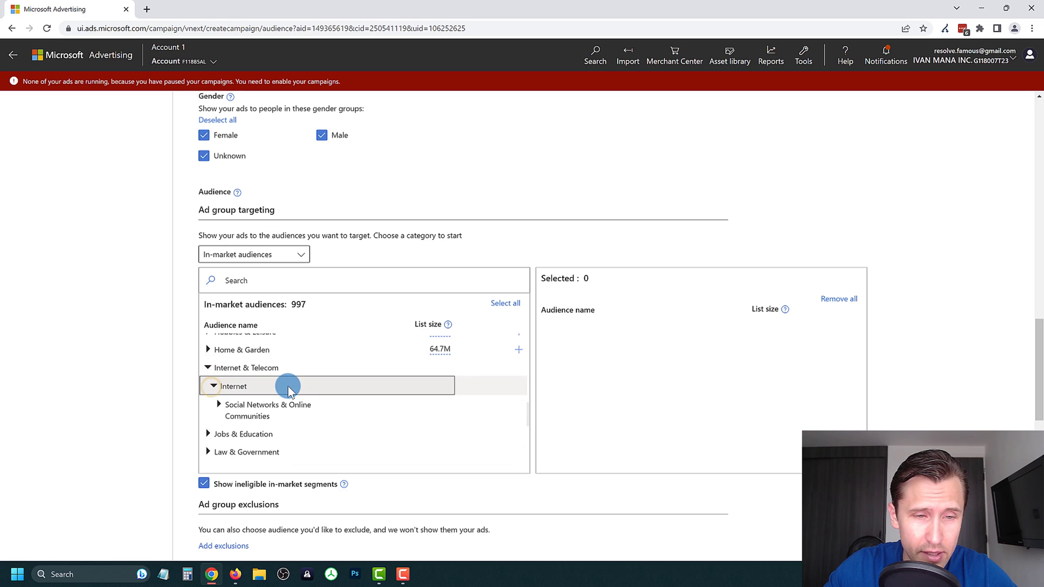
{"action": "scroll", "coordinate": [288, 386], "scroll_direction": "down", "scroll_amount": 1}
{"action": "scroll", "coordinate": [286, 389], "scroll_direction": "down", "scroll_amount": 3}
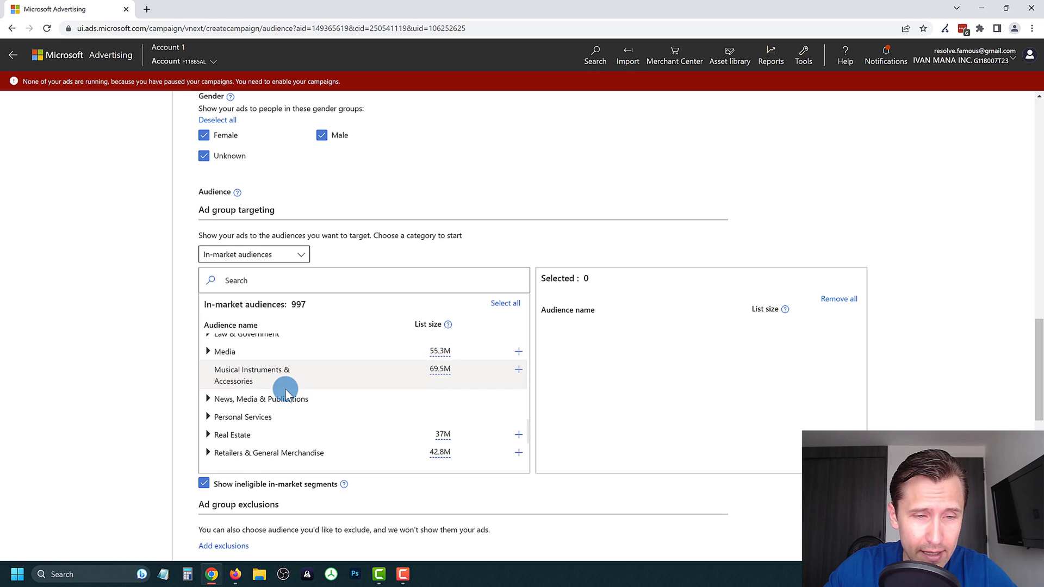
{"action": "scroll", "coordinate": [233, 396], "scroll_direction": "down", "scroll_amount": 3}
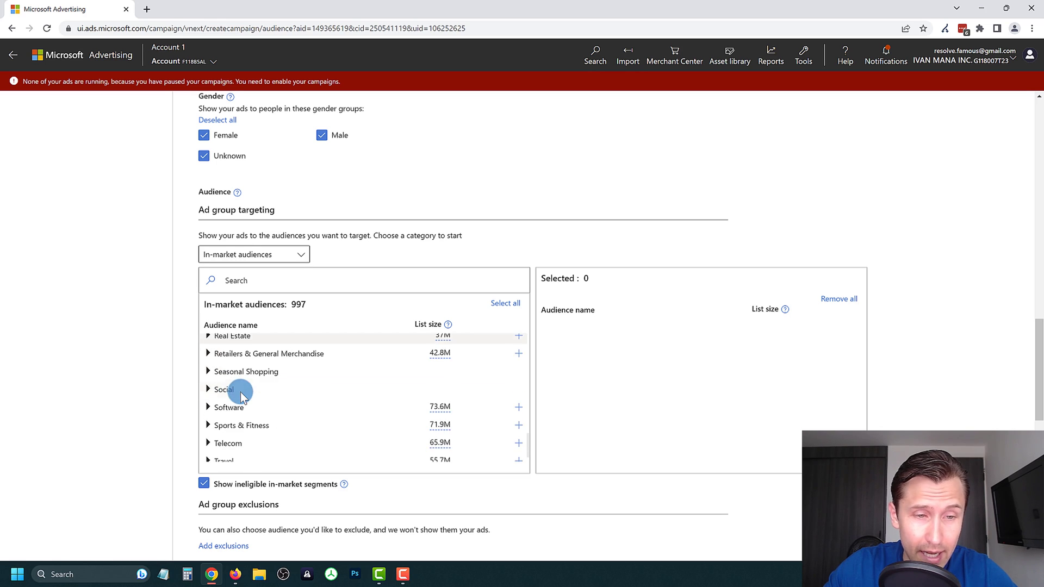
Step: Look through the in-market categories again, expanding Business & Industrial and Social Networks & Online Communities to examine their audiences
{"action": "scroll", "coordinate": [279, 388], "scroll_direction": "up", "scroll_amount": 8}
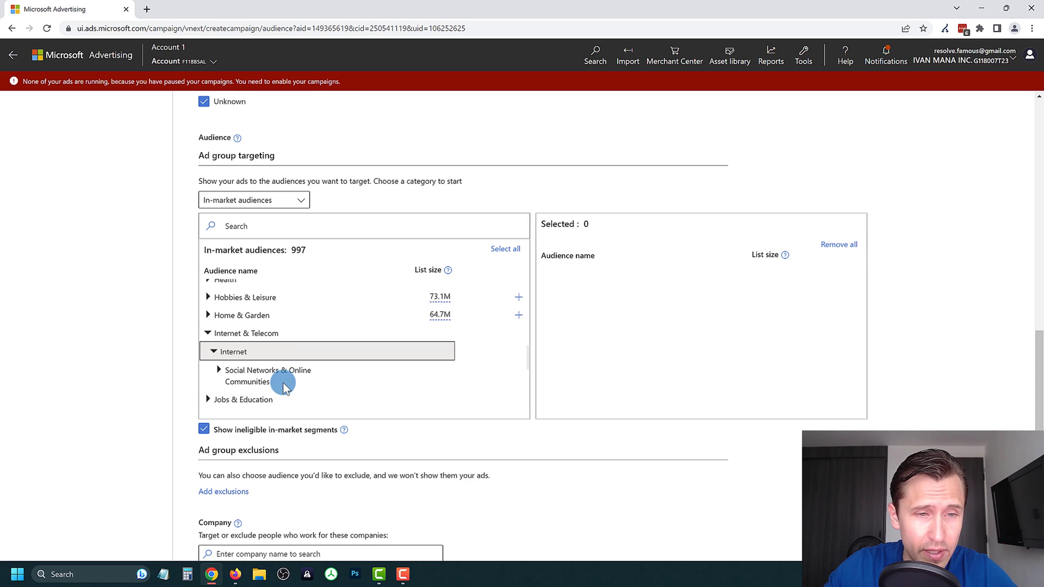
{"action": "scroll", "coordinate": [283, 383], "scroll_direction": "up", "scroll_amount": 5}
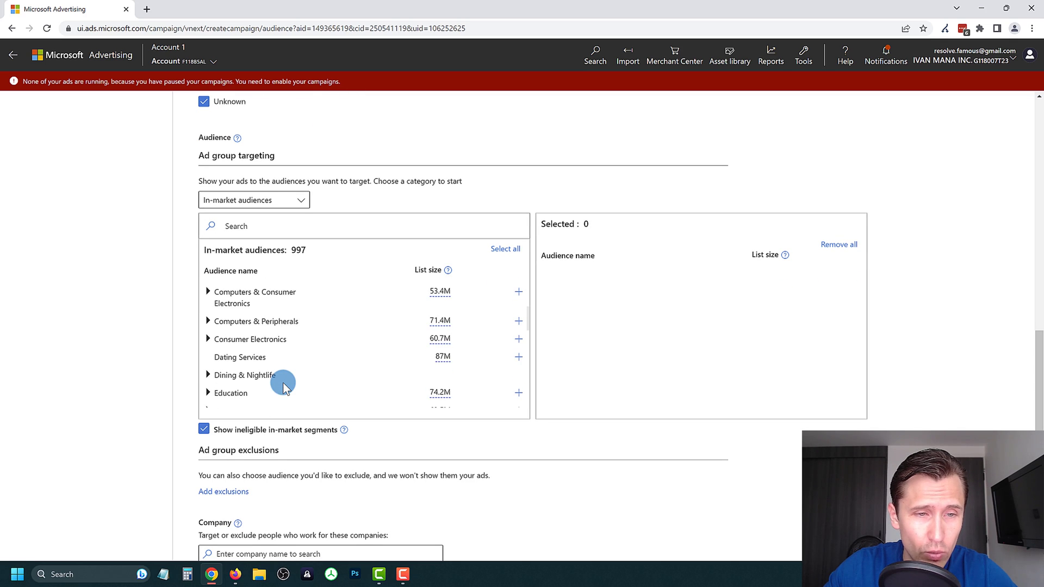
{"action": "scroll", "coordinate": [283, 368], "scroll_direction": "up", "scroll_amount": 2}
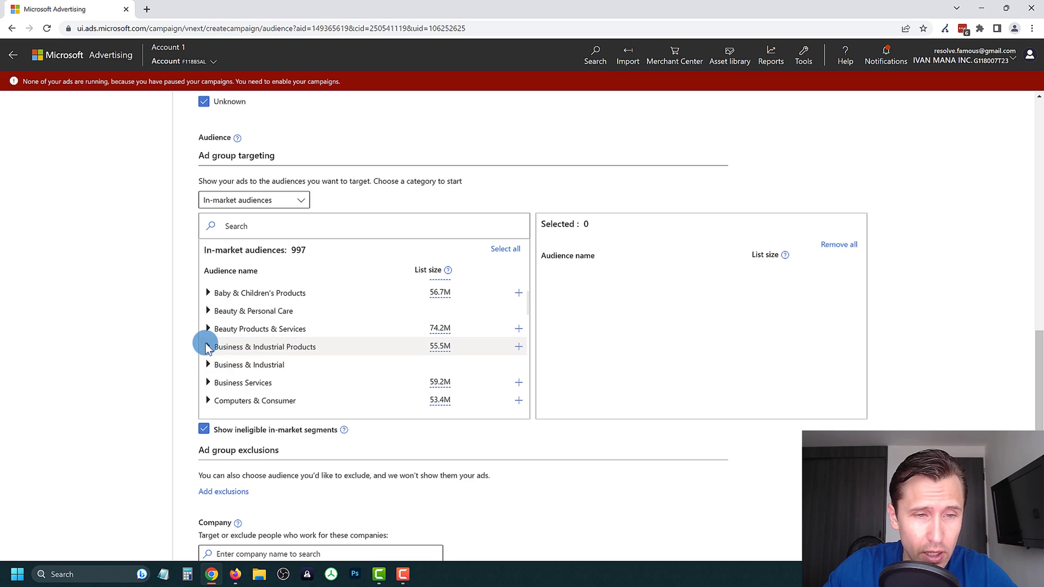
{"action": "left_click", "coordinate": [208, 365]}
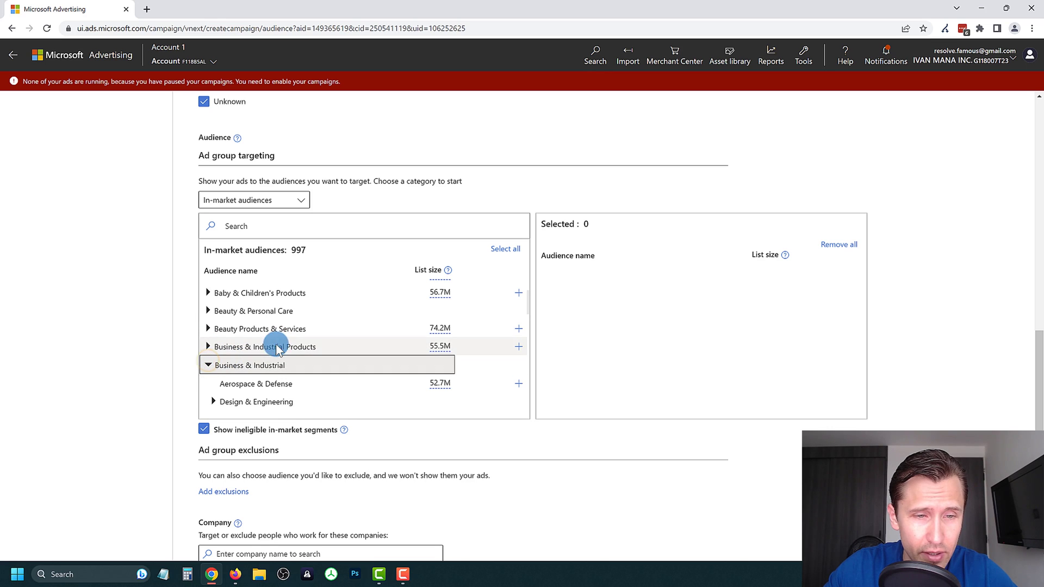
{"action": "scroll", "coordinate": [275, 342], "scroll_direction": "down", "scroll_amount": 2}
{"action": "scroll", "coordinate": [275, 345], "scroll_direction": "up", "scroll_amount": 4}
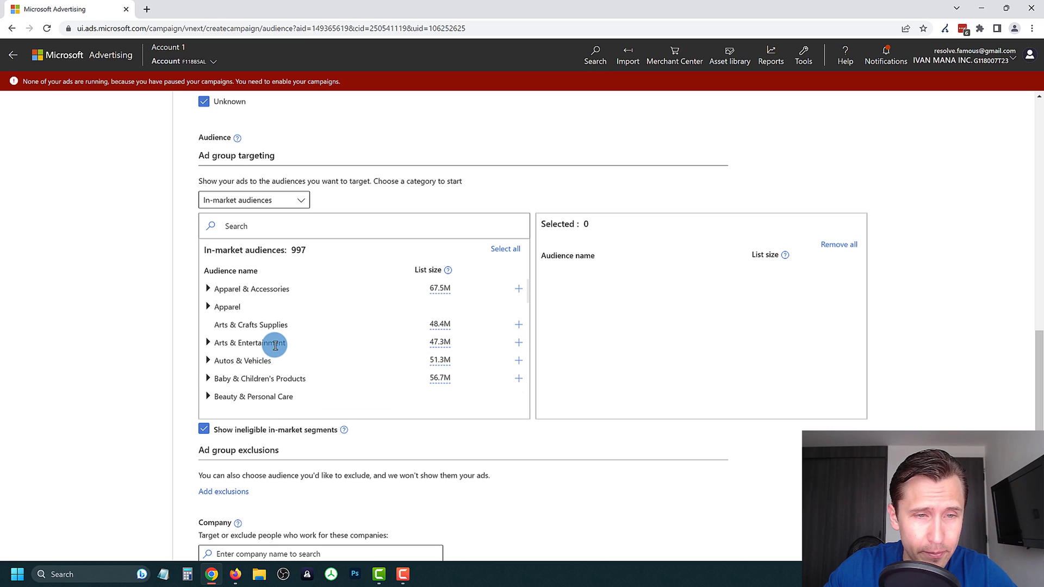
{"action": "scroll", "coordinate": [311, 305], "scroll_direction": "down", "scroll_amount": 4}
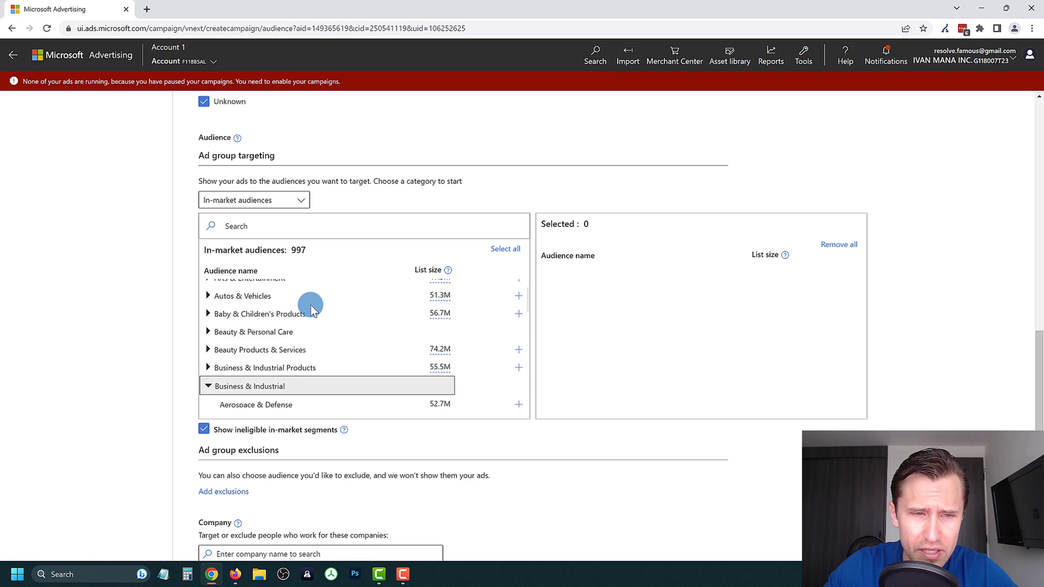
{"action": "scroll", "coordinate": [287, 338], "scroll_direction": "down", "scroll_amount": 2}
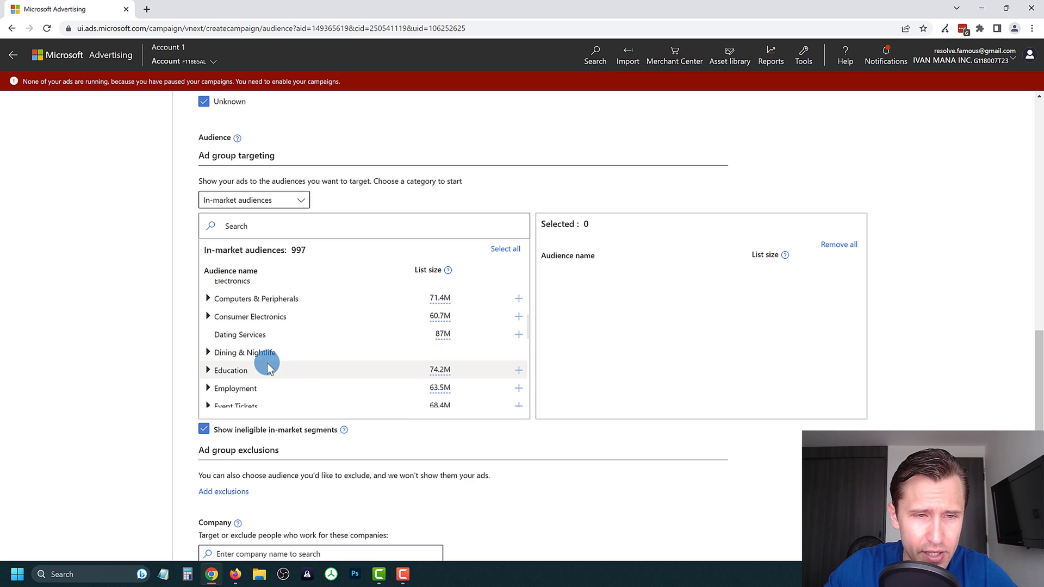
{"action": "scroll", "coordinate": [267, 363], "scroll_direction": "down", "scroll_amount": 3}
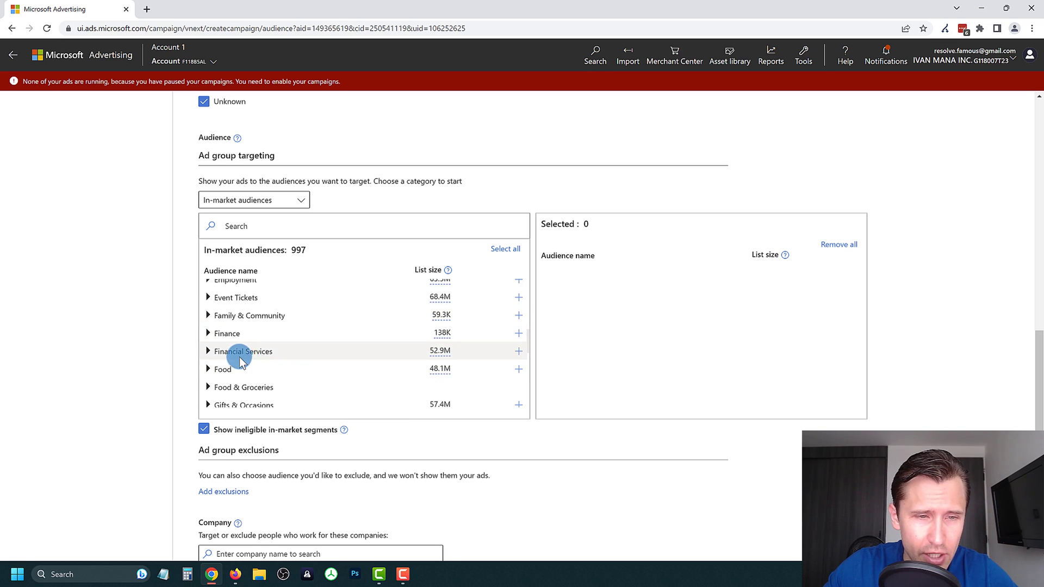
{"action": "scroll", "coordinate": [233, 362], "scroll_direction": "down", "scroll_amount": 3}
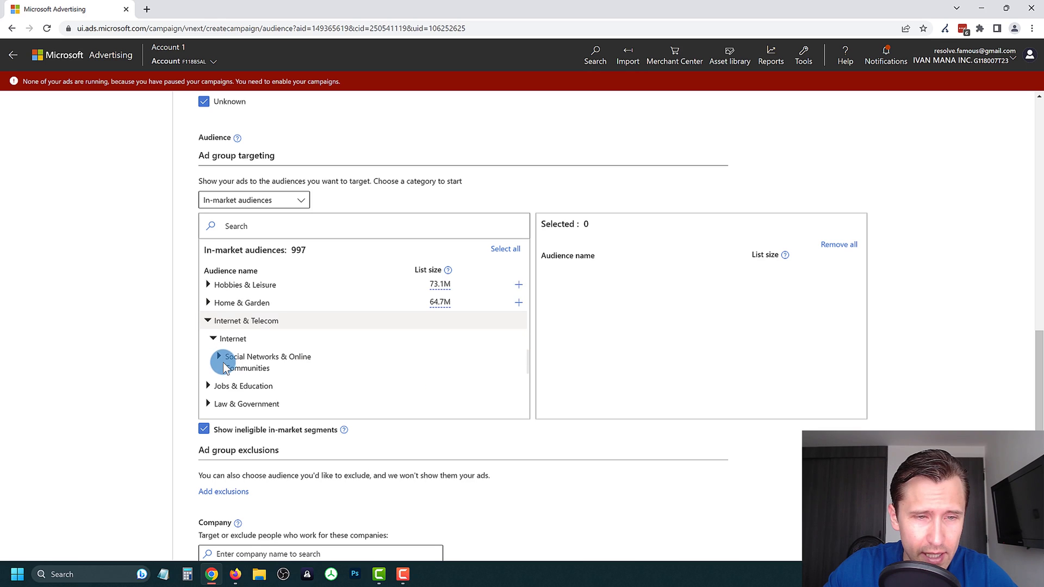
{"action": "left_click", "coordinate": [264, 351]}
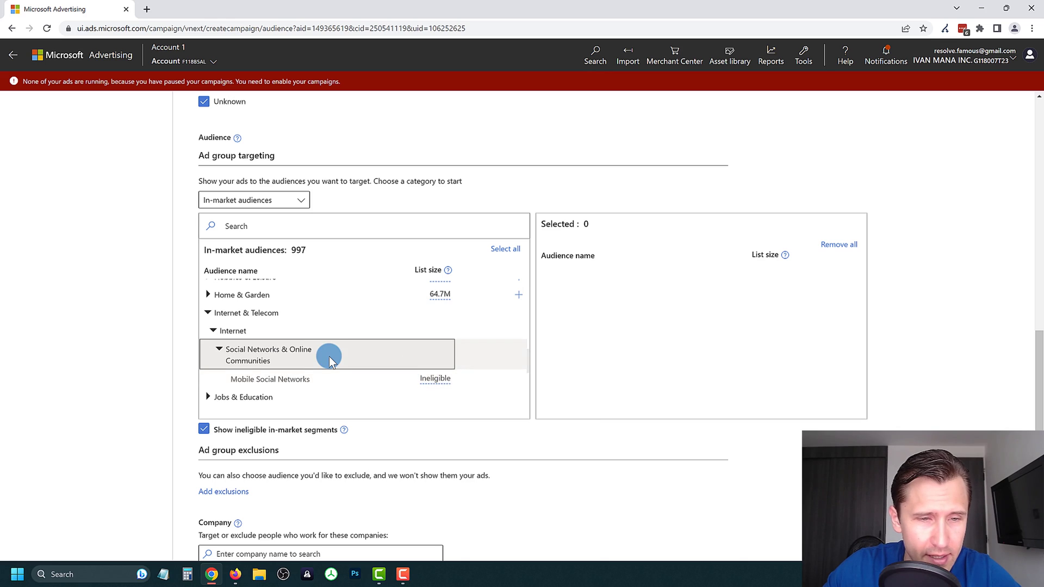
Step: Add the in-market audience Musical Instruments & Accessories to the ad group's targeting
{"action": "scroll", "coordinate": [329, 357], "scroll_direction": "down", "scroll_amount": 1}
{"action": "scroll", "coordinate": [327, 357], "scroll_direction": "down", "scroll_amount": 1}
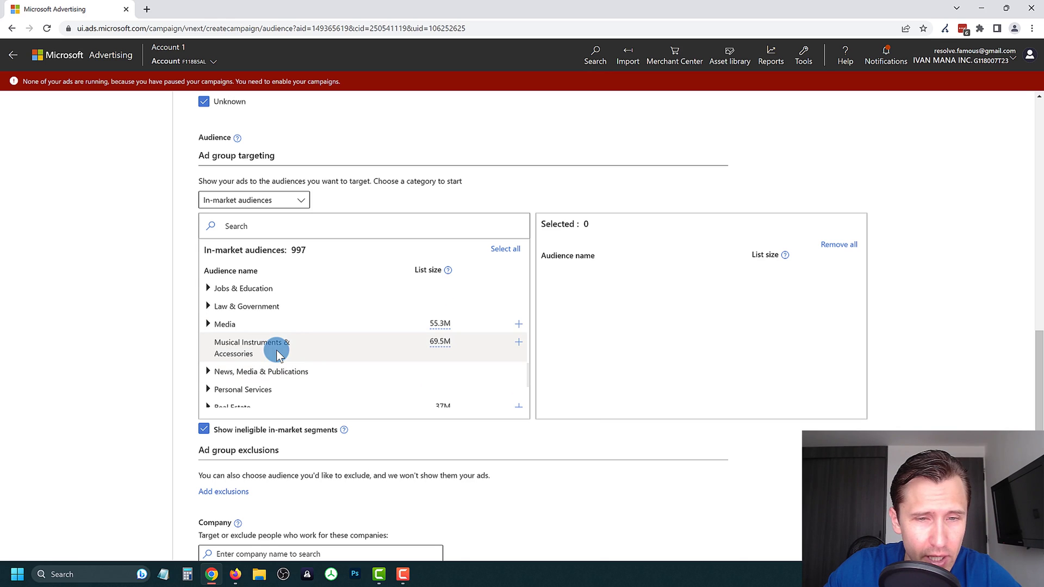
{"action": "left_click", "coordinate": [275, 349]}
{"action": "left_click", "coordinate": [518, 341]}
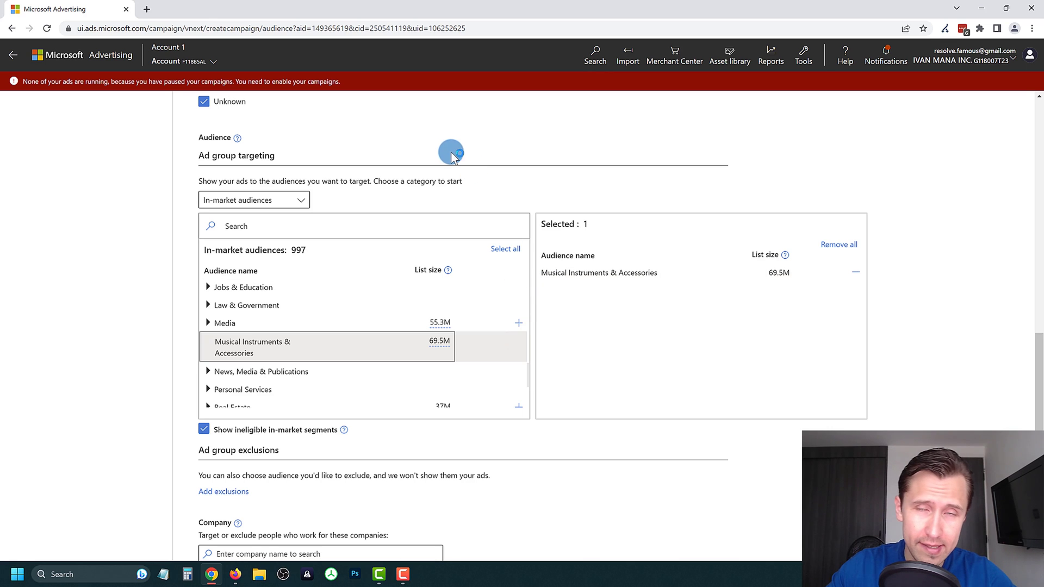
Step: Review the remaining in-market categories and the age, gender and audience targeting chosen for the ad group
{"action": "scroll", "coordinate": [303, 323], "scroll_direction": "down", "scroll_amount": 2}
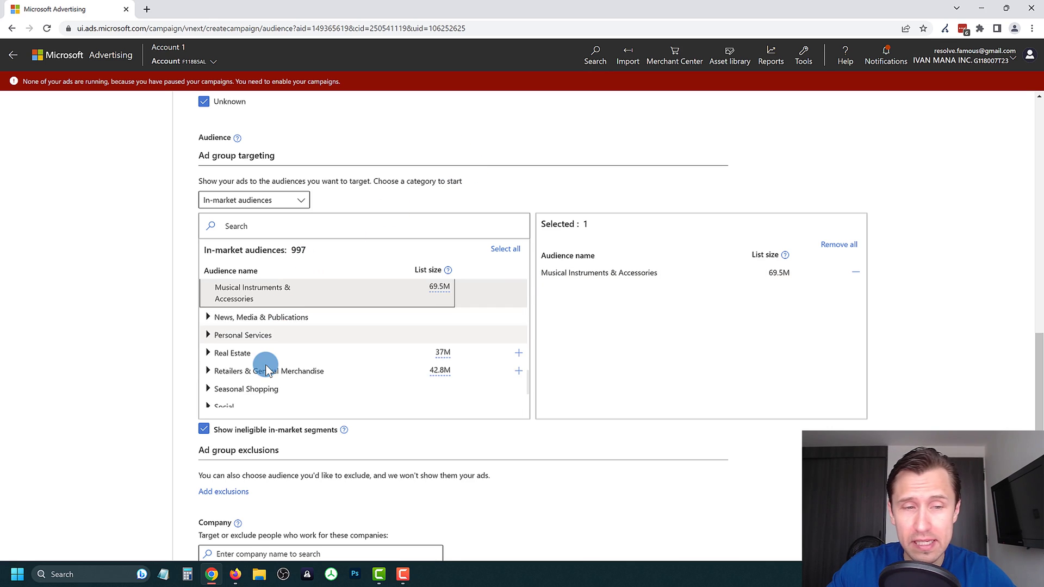
{"action": "scroll", "coordinate": [278, 354], "scroll_direction": "down", "scroll_amount": 4}
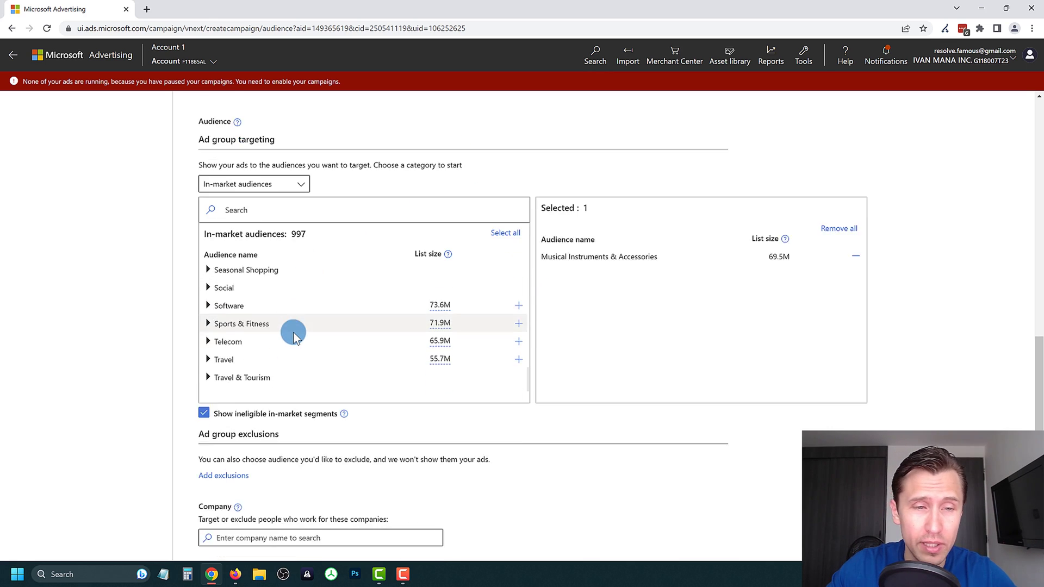
{"action": "scroll", "coordinate": [167, 345], "scroll_direction": "up", "scroll_amount": 4}
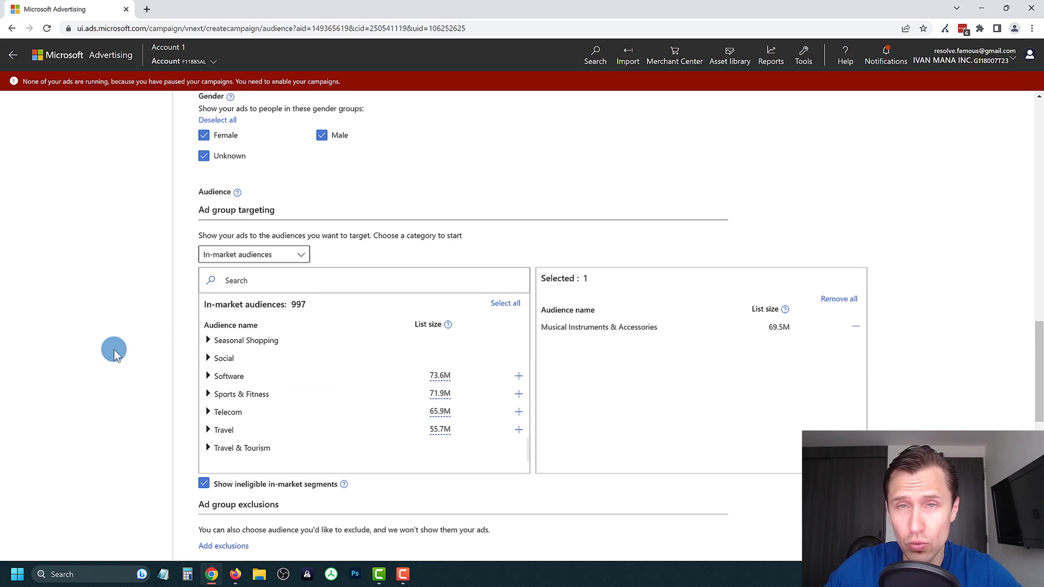
{"action": "scroll", "coordinate": [125, 347], "scroll_direction": "up", "scroll_amount": 2}
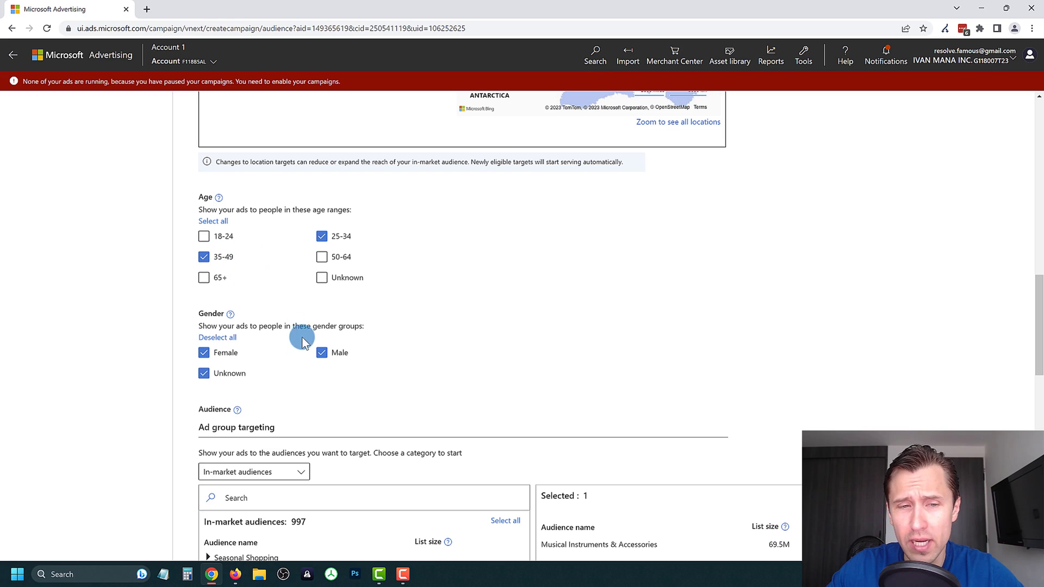
{"action": "scroll", "coordinate": [414, 359], "scroll_direction": "down", "scroll_amount": 3}
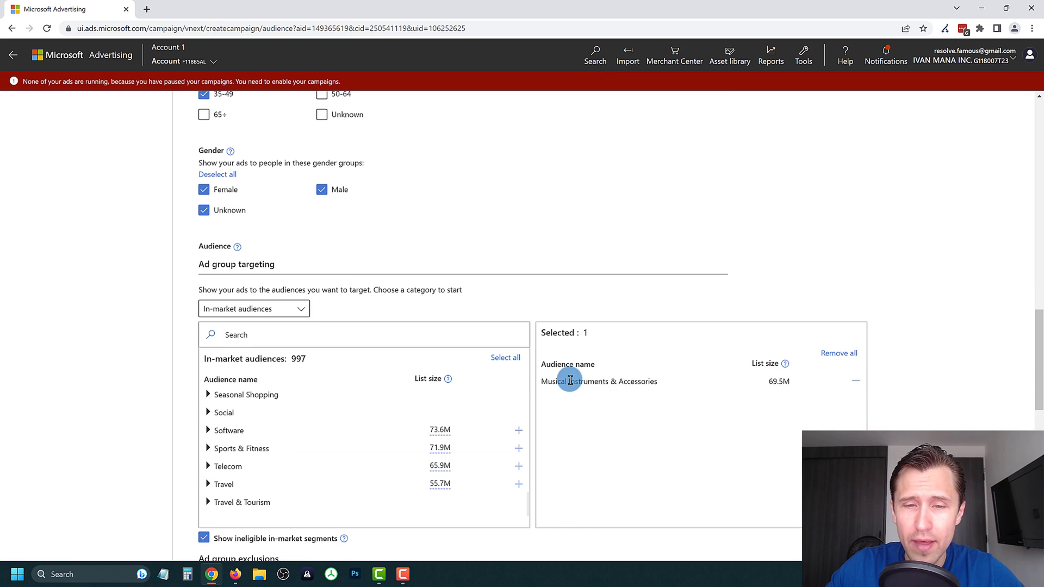
{"action": "left_click_drag", "start_coordinate": [546, 384], "coordinate": [645, 382]}
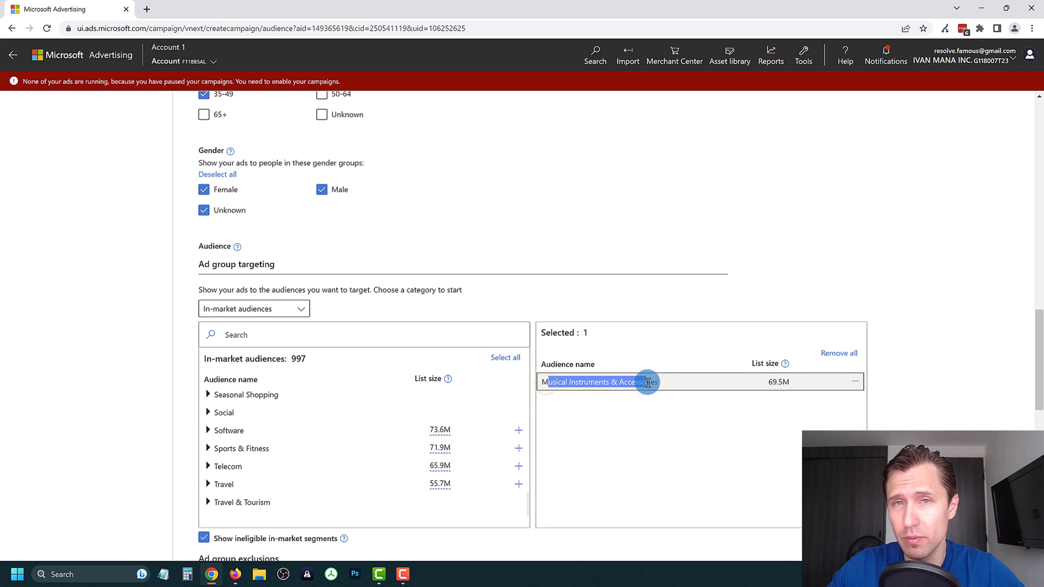
{"action": "scroll", "coordinate": [638, 272], "scroll_direction": "down", "scroll_amount": 5}
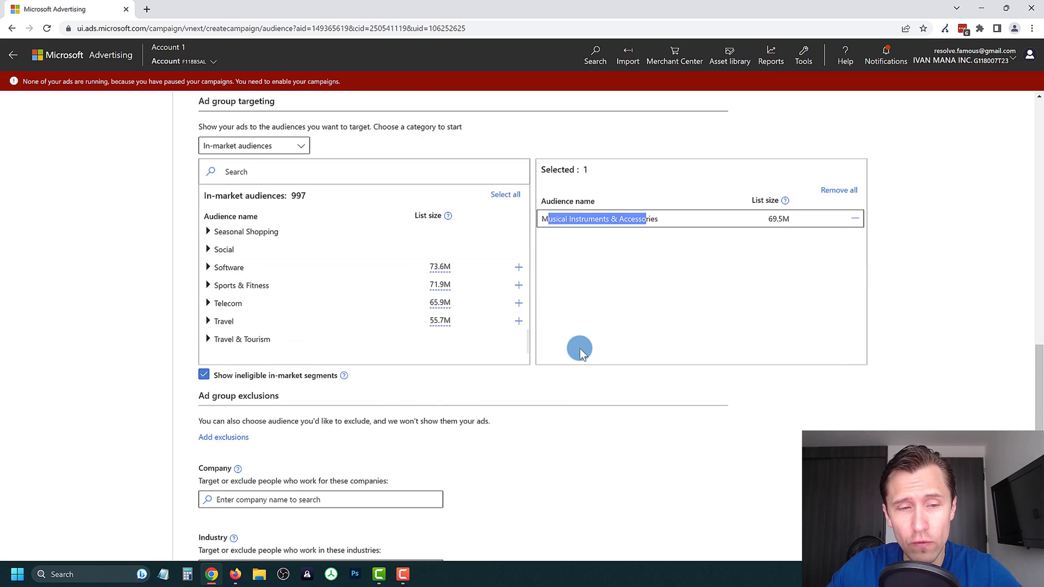
{"action": "scroll", "coordinate": [424, 324], "scroll_direction": "down", "scroll_amount": 1}
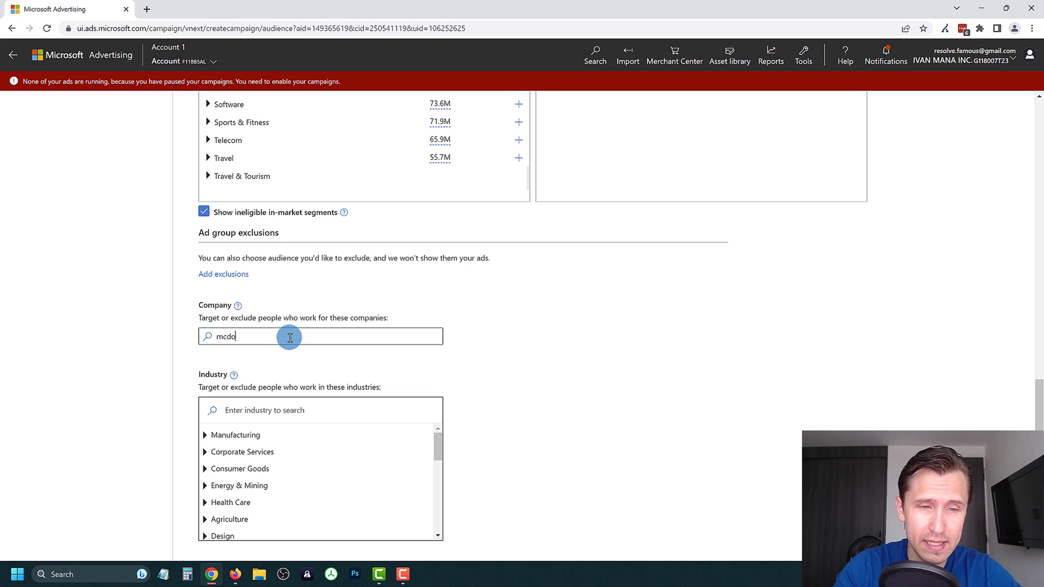
Step: Search the company targeting for "mcdonald", target people who work for McDonald's, and remove that company target again
{"action": "left_click", "coordinate": [290, 337]}
{"action": "type", "text": "mcdonald"}
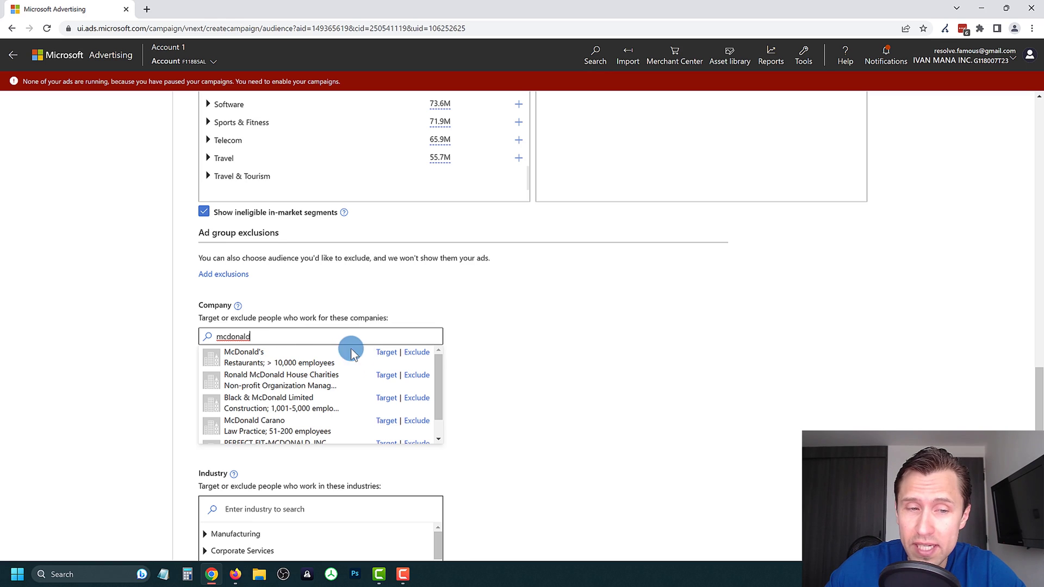
{"action": "left_click", "coordinate": [387, 352]}
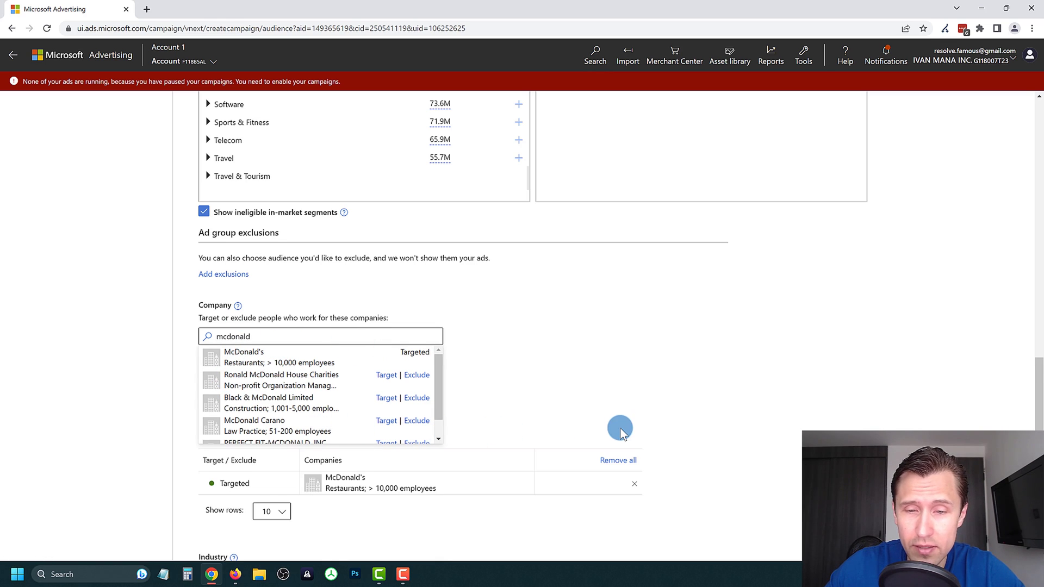
{"action": "scroll", "coordinate": [620, 430], "scroll_direction": "down", "scroll_amount": 1}
{"action": "left_click", "coordinate": [621, 407]}
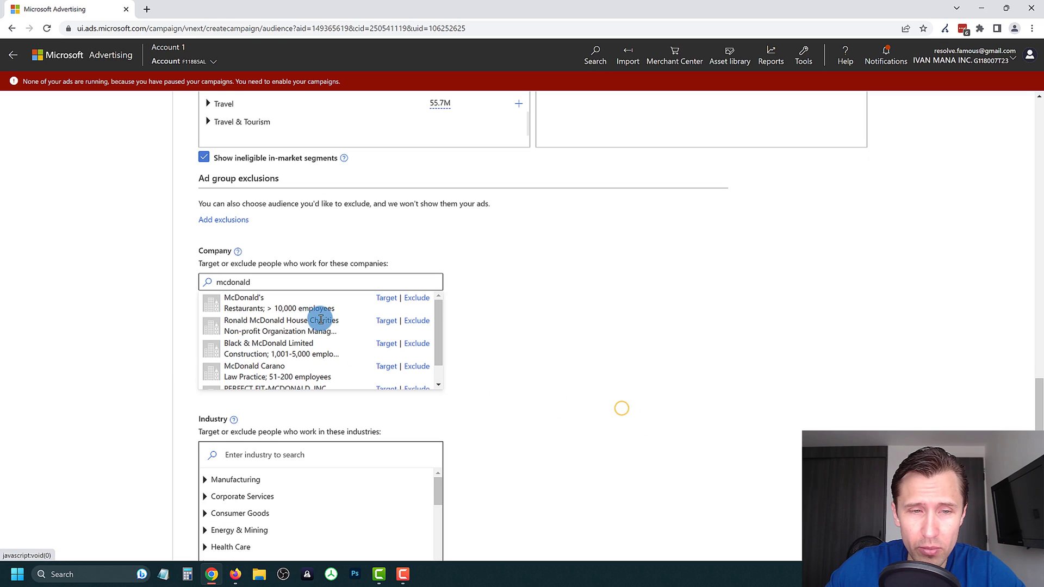
Step: Look through the companies matching "mcdonald" and clear the company search
{"action": "scroll", "coordinate": [285, 330], "scroll_direction": "down", "scroll_amount": 1}
{"action": "scroll", "coordinate": [285, 330], "scroll_direction": "up", "scroll_amount": 1}
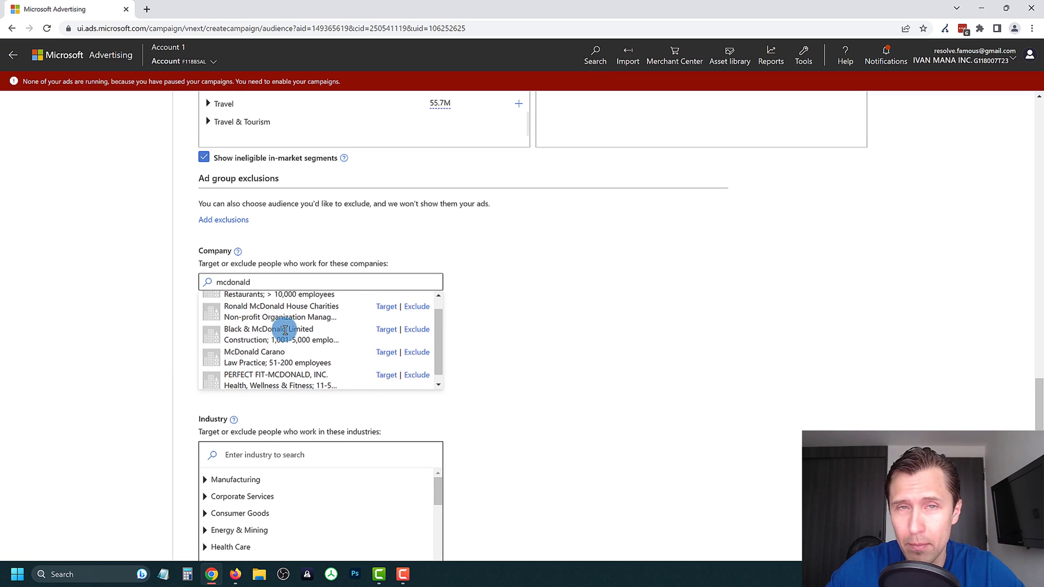
{"action": "scroll", "coordinate": [285, 330], "scroll_direction": "up", "scroll_amount": 1}
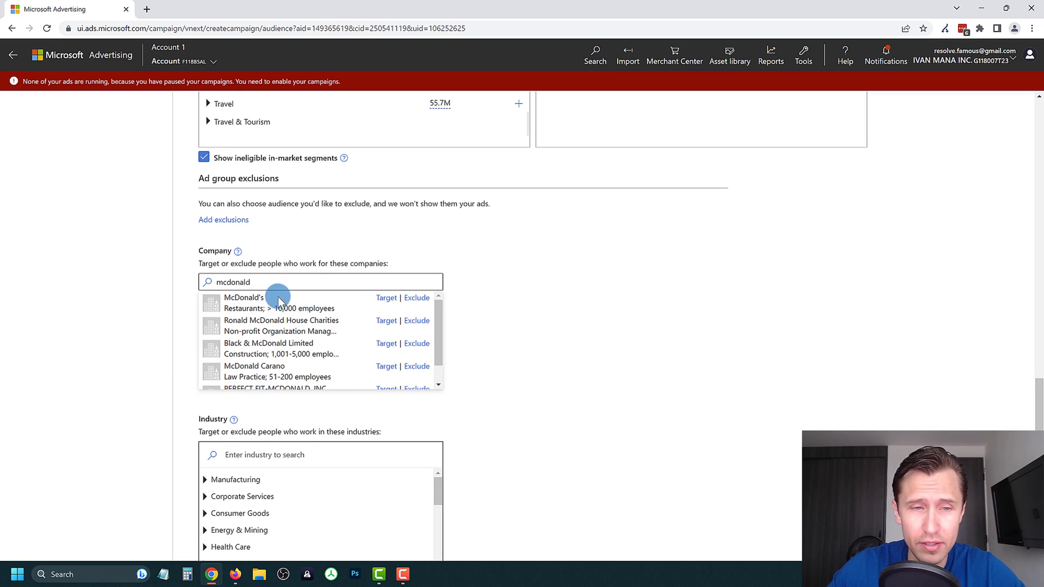
{"action": "left_click", "coordinate": [125, 326]}
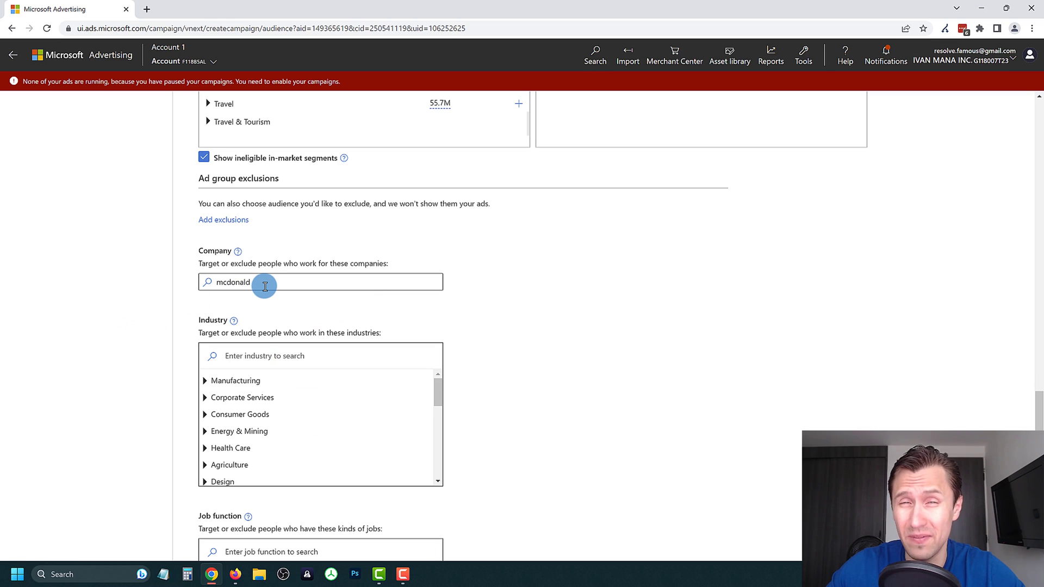
{"action": "double_click", "coordinate": [265, 286]}
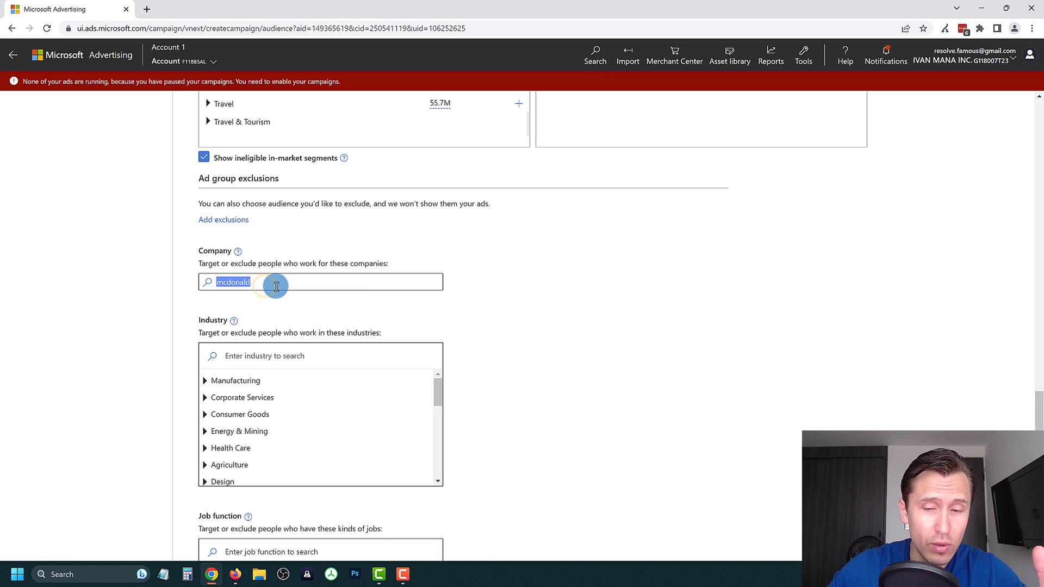
{"action": "key", "text": "BackSpace"}
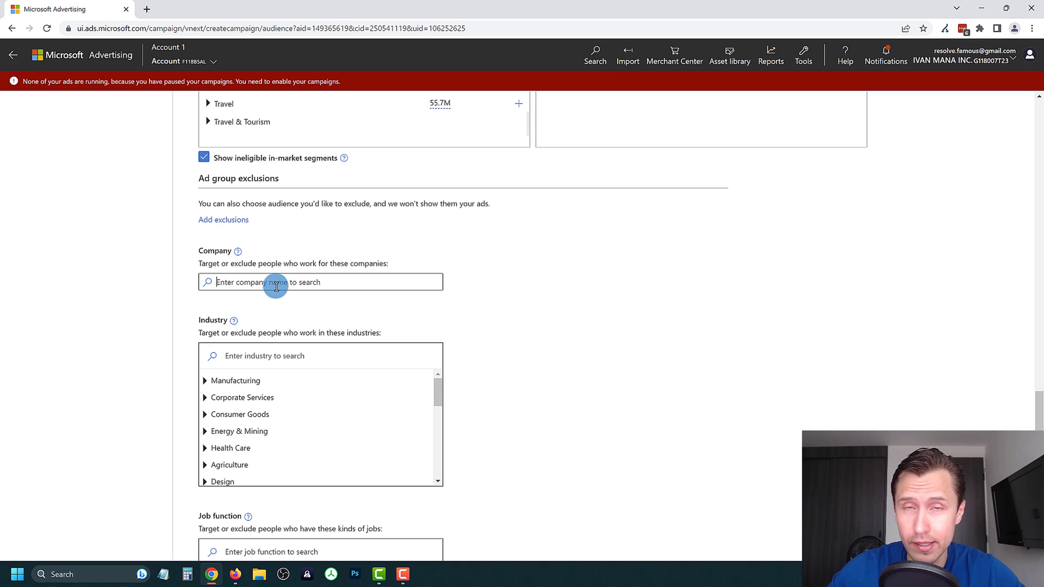
{"action": "left_click", "coordinate": [289, 307]}
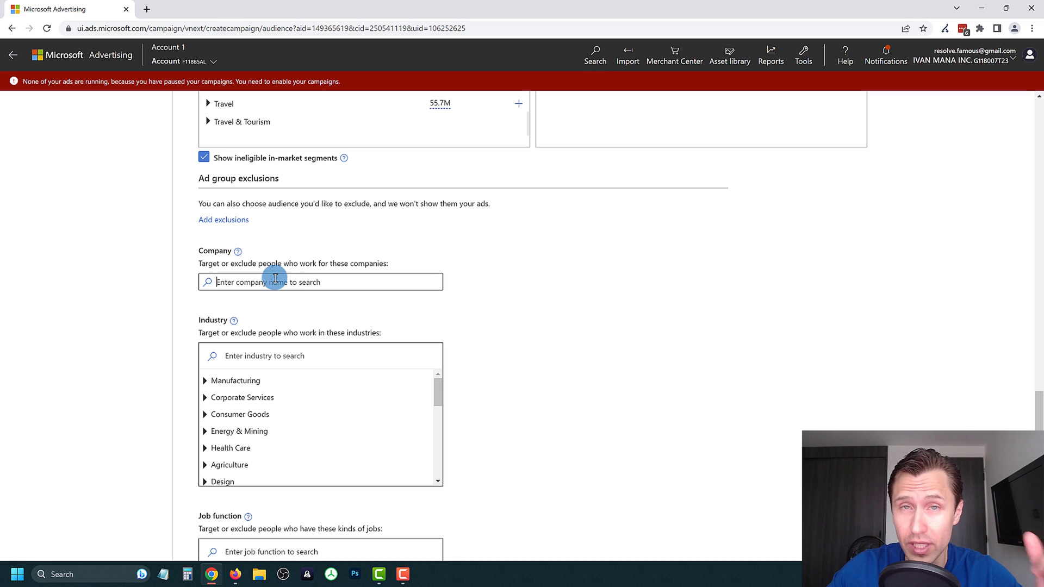
Step: Try targeting the Online Media industry under Media & Communications and remove it from the targeted industries
{"action": "scroll", "coordinate": [191, 362], "scroll_direction": "down", "scroll_amount": 1}
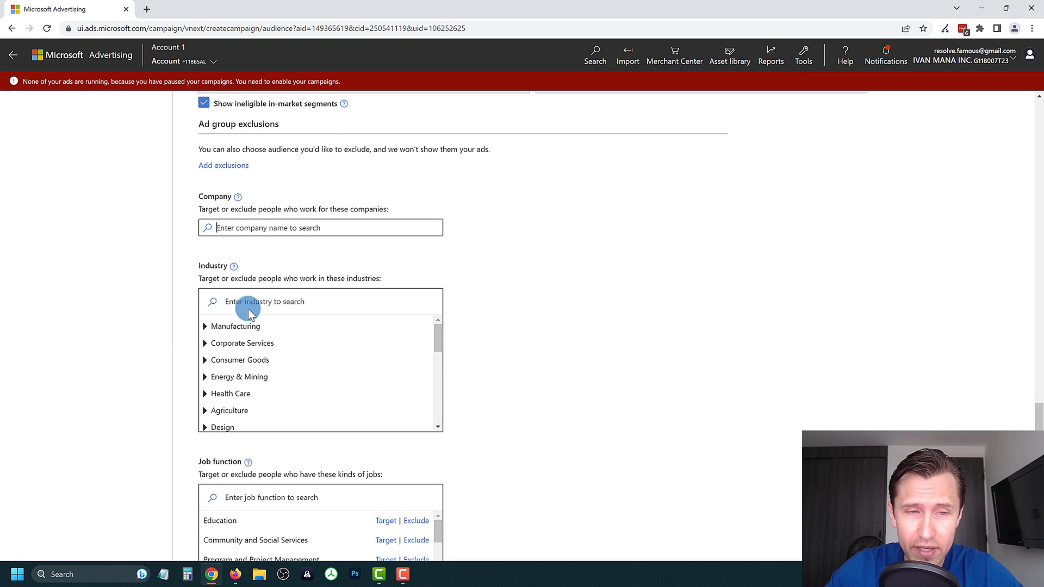
{"action": "left_click", "coordinate": [260, 223]}
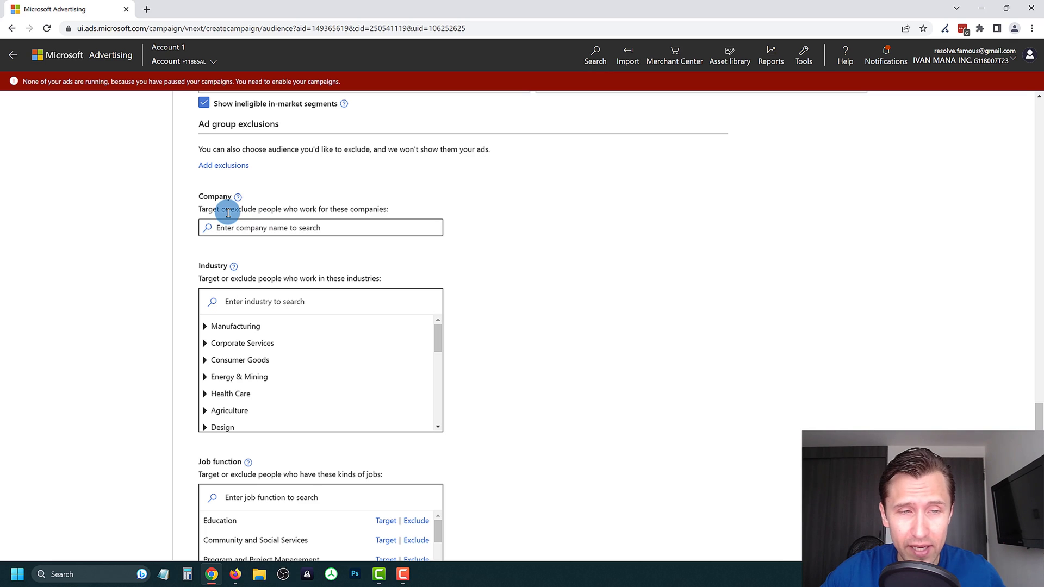
{"action": "scroll", "coordinate": [260, 334], "scroll_direction": "down", "scroll_amount": 3}
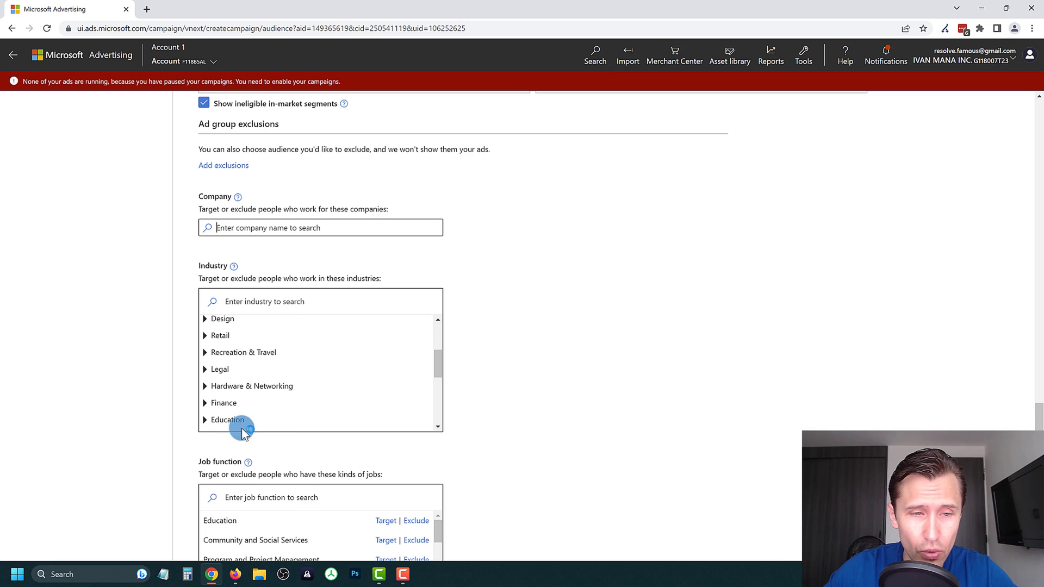
{"action": "scroll", "coordinate": [245, 429], "scroll_direction": "down", "scroll_amount": 1}
{"action": "scroll", "coordinate": [260, 334], "scroll_direction": "down", "scroll_amount": 5}
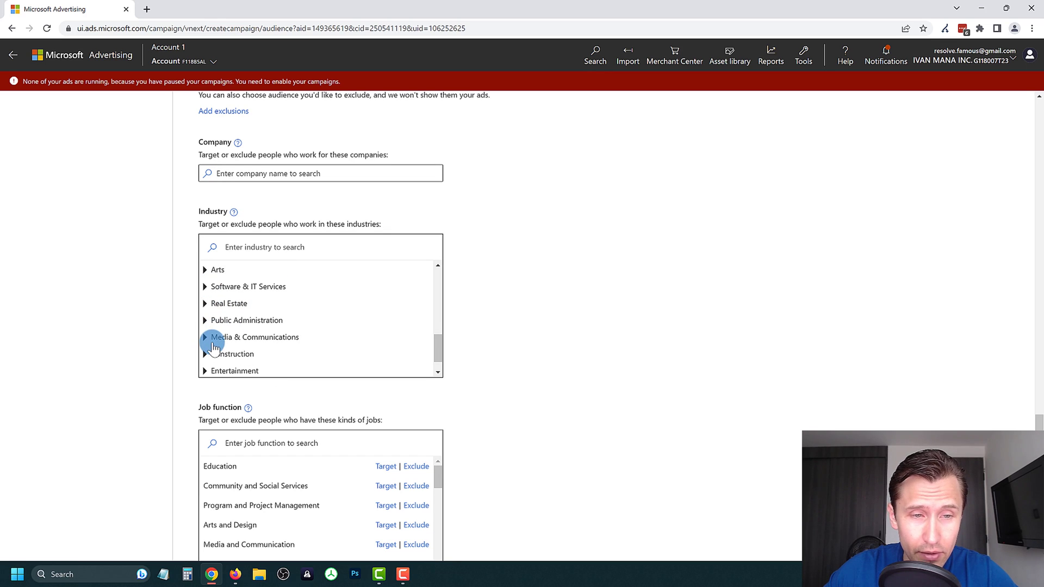
{"action": "left_click", "coordinate": [206, 337]}
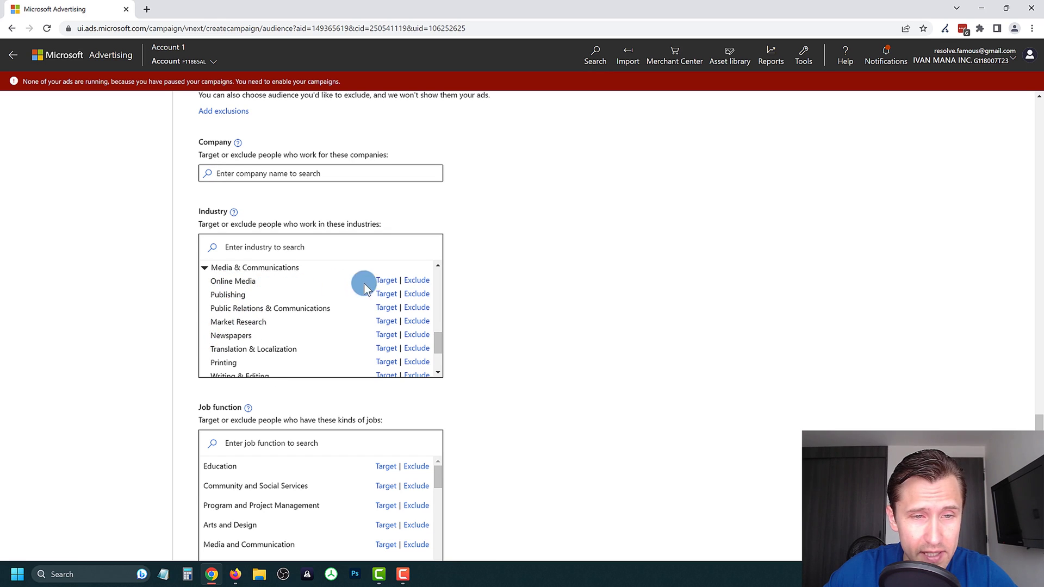
{"action": "left_click", "coordinate": [387, 280]}
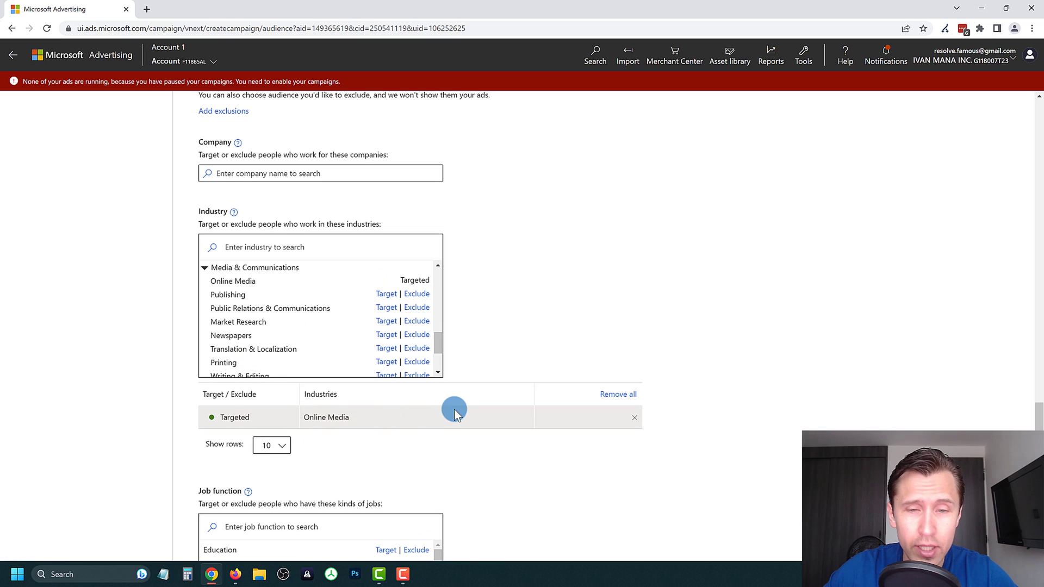
{"action": "left_click", "coordinate": [634, 418]}
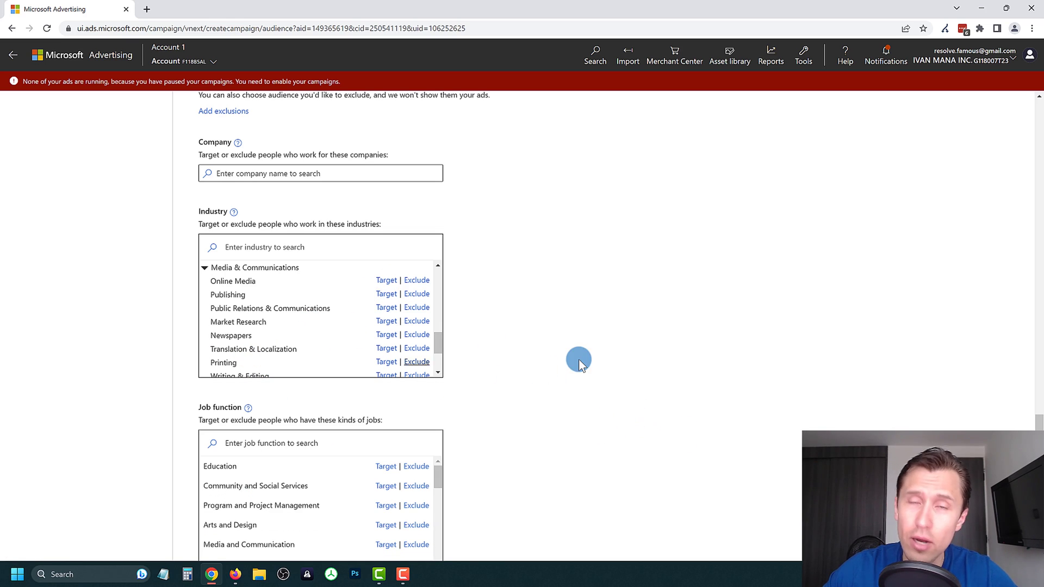
Step: Target people with the Marketing job function in the ad group's job function targeting
{"action": "scroll", "coordinate": [572, 356], "scroll_direction": "down", "scroll_amount": 1}
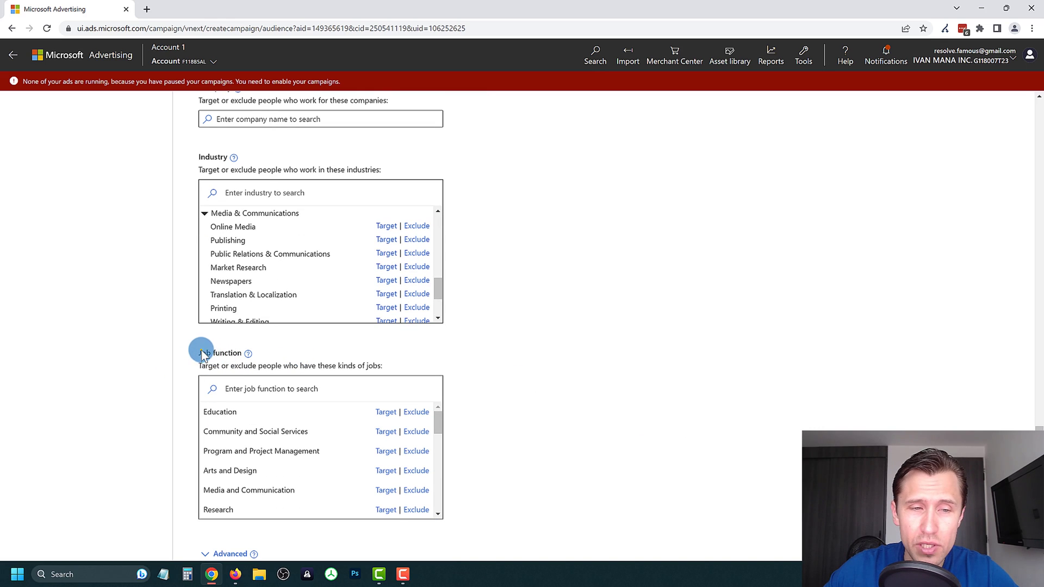
{"action": "left_click_drag", "start_coordinate": [200, 352], "coordinate": [303, 365]}
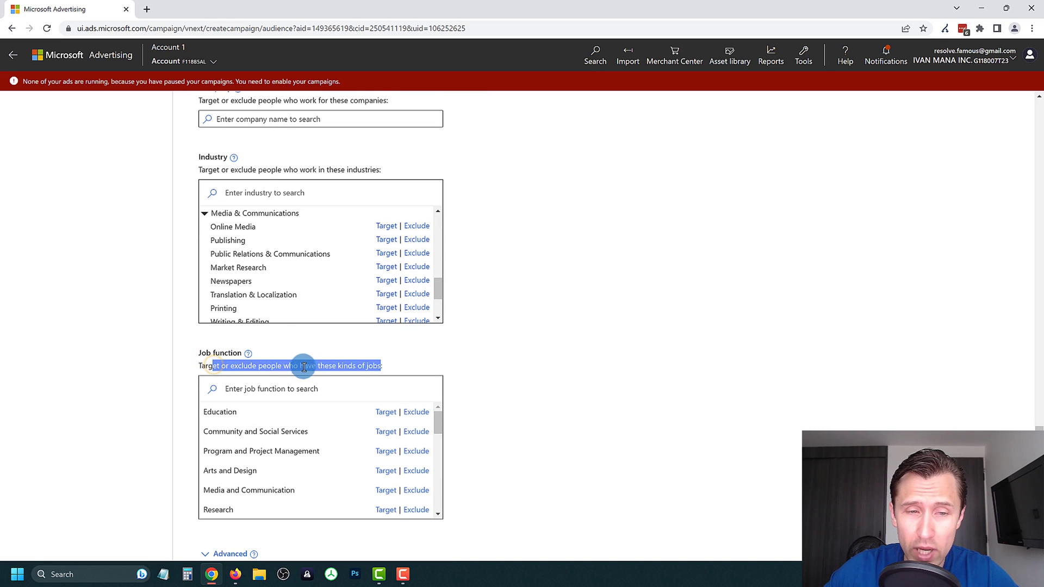
{"action": "left_click", "coordinate": [303, 370]}
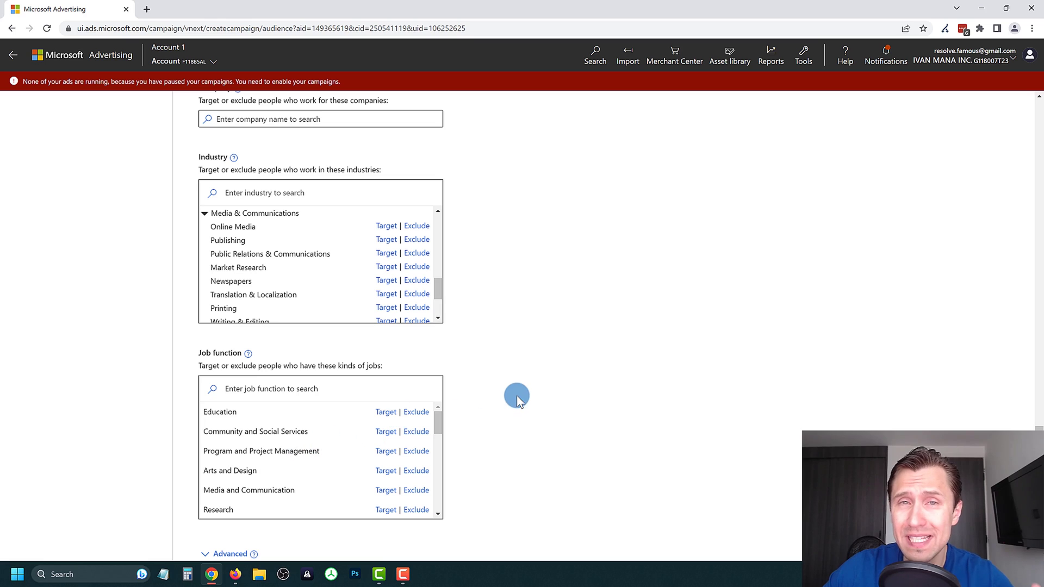
{"action": "left_click", "coordinate": [491, 380]}
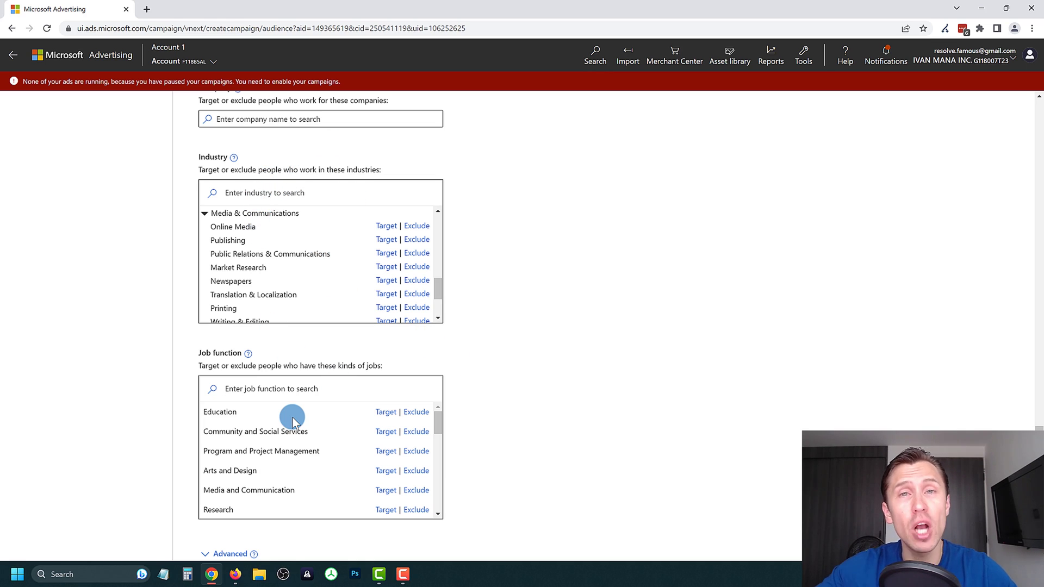
{"action": "scroll", "coordinate": [290, 393], "scroll_direction": "down", "scroll_amount": 1}
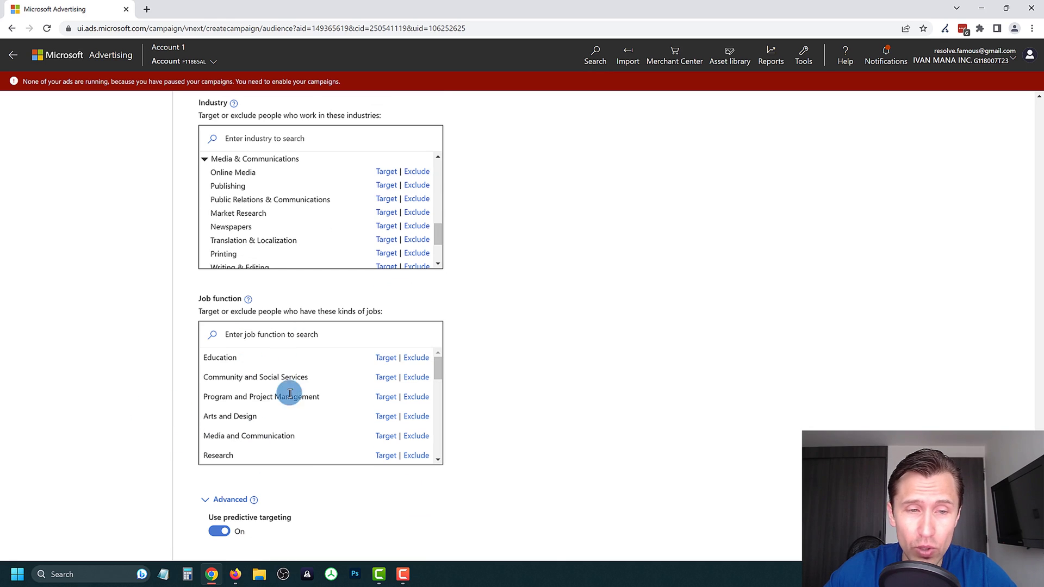
{"action": "scroll", "coordinate": [273, 416], "scroll_direction": "down", "scroll_amount": 5}
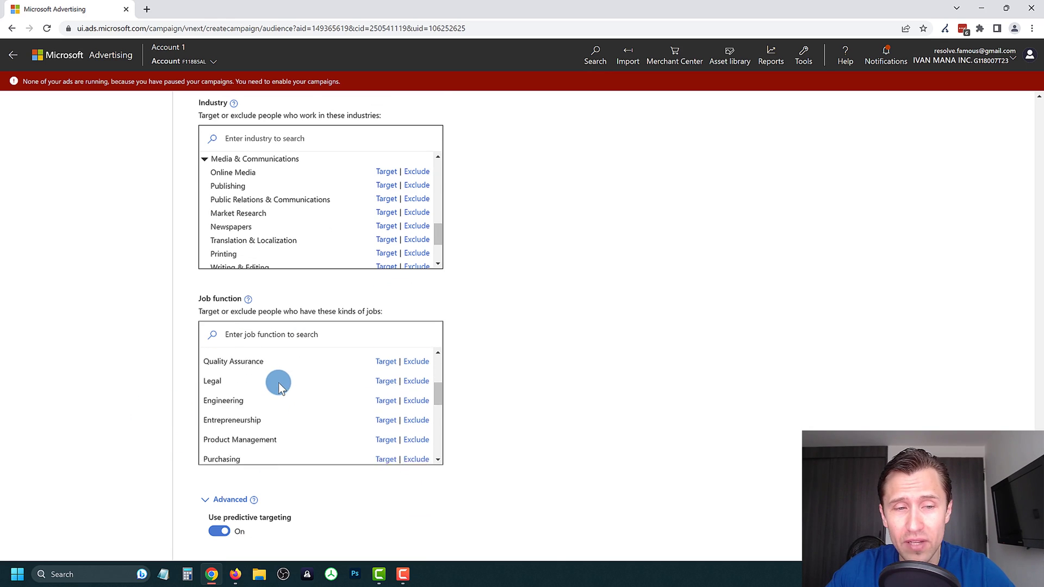
{"action": "scroll", "coordinate": [316, 423], "scroll_direction": "down", "scroll_amount": 2}
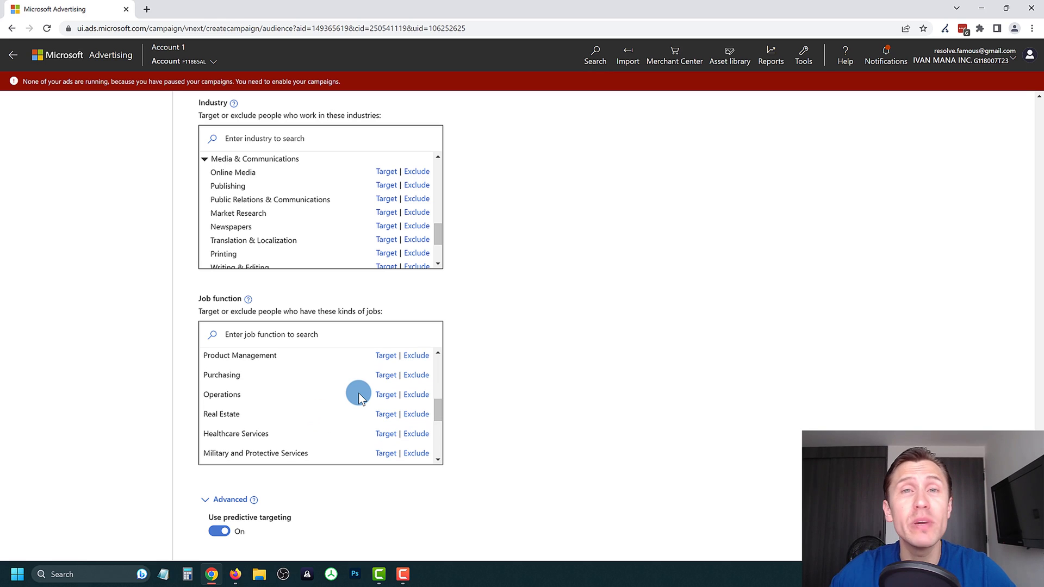
{"action": "scroll", "coordinate": [351, 391], "scroll_direction": "down", "scroll_amount": 4}
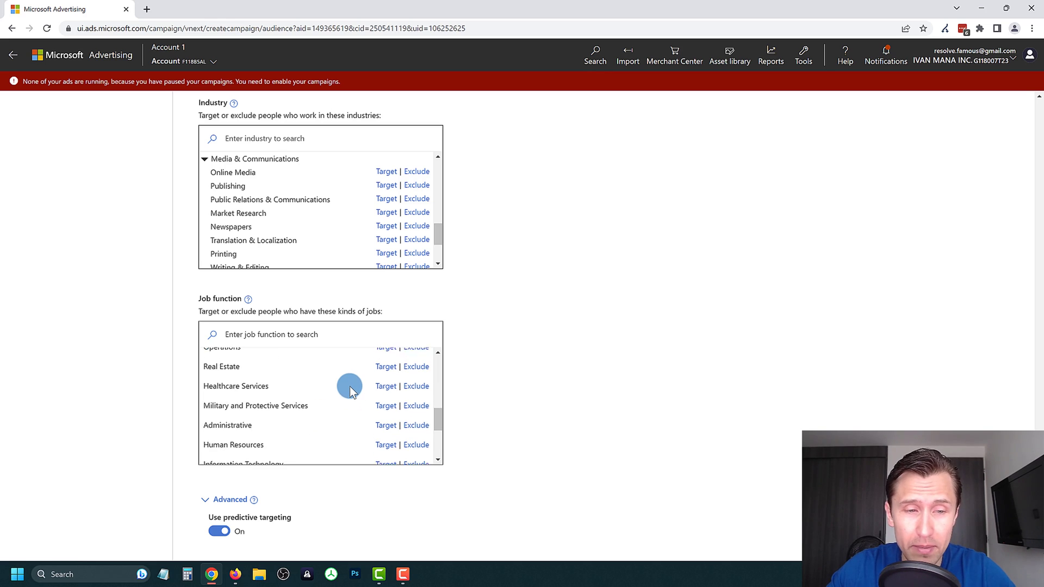
{"action": "left_click_drag", "start_coordinate": [214, 384], "coordinate": [384, 392]}
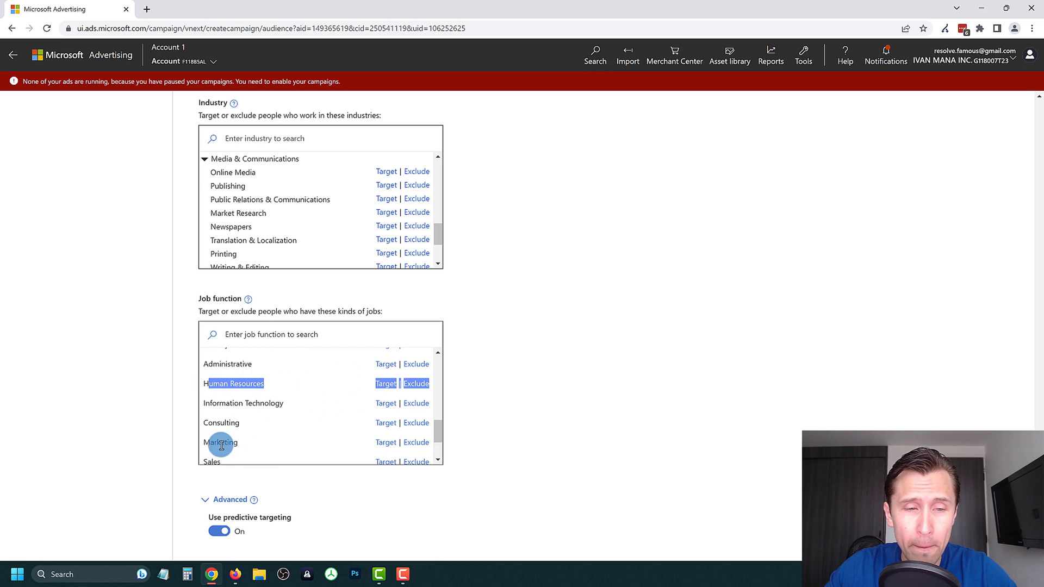
{"action": "left_click_drag", "start_coordinate": [211, 442], "coordinate": [318, 441]}
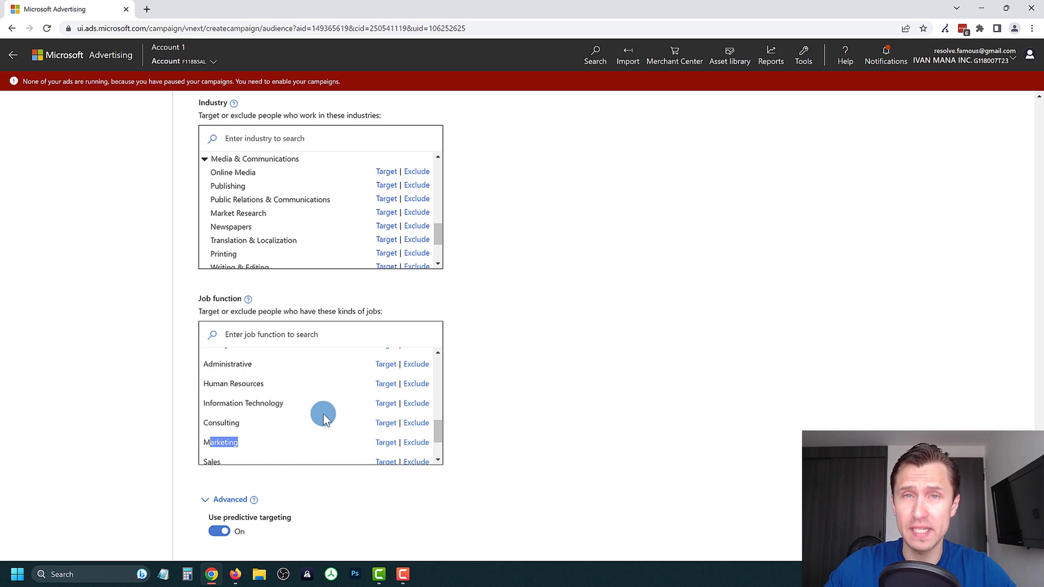
{"action": "left_click", "coordinate": [386, 442]}
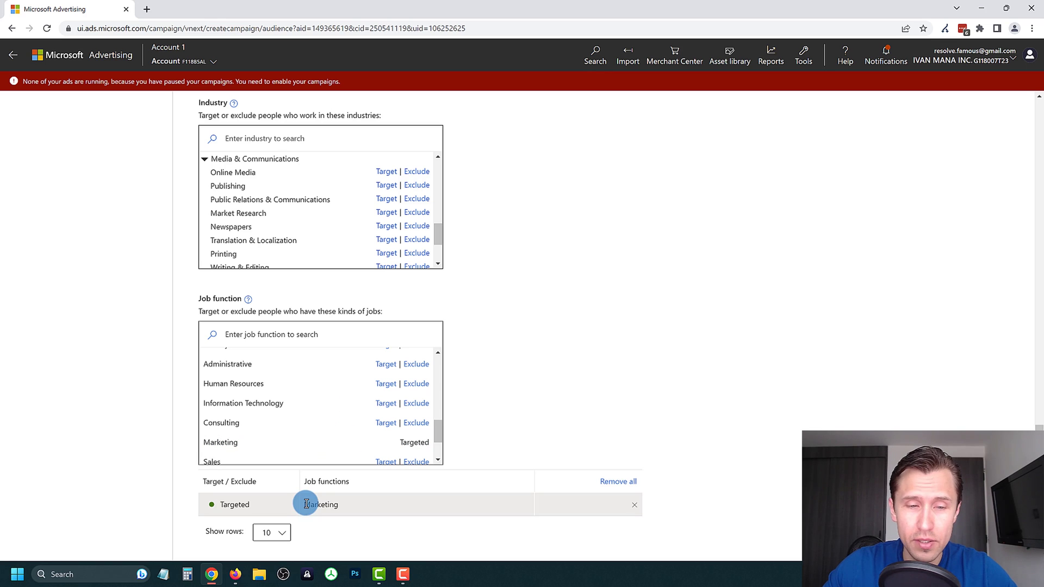
{"action": "left_click_drag", "start_coordinate": [306, 501], "coordinate": [347, 507]}
{"action": "double_click", "coordinate": [321, 502]}
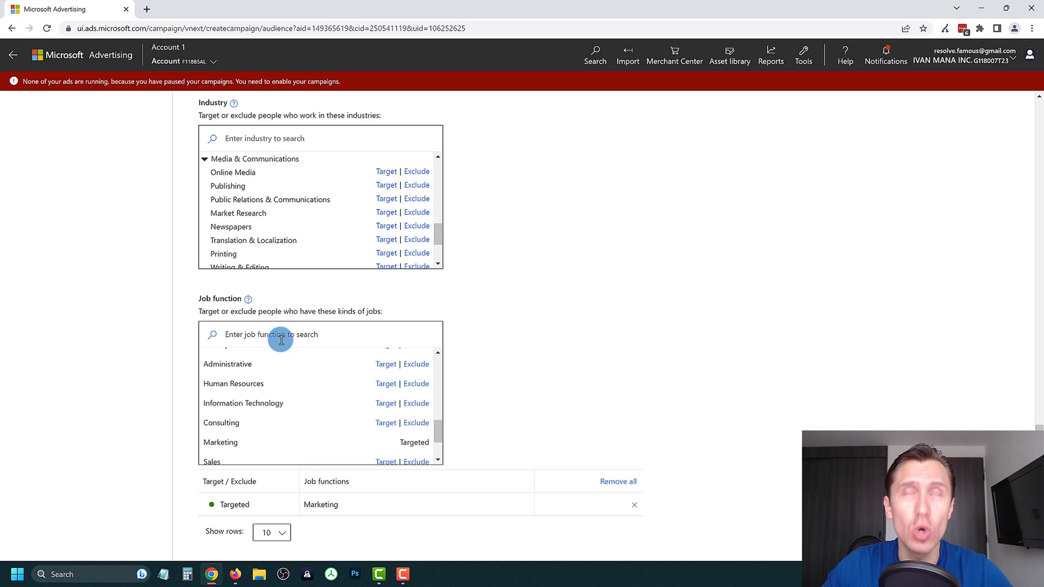
Step: Review the company, industry and job function targeting and turn off predictive targeting in the ad group's advanced settings
{"action": "scroll", "coordinate": [542, 272], "scroll_direction": "down", "scroll_amount": 3}
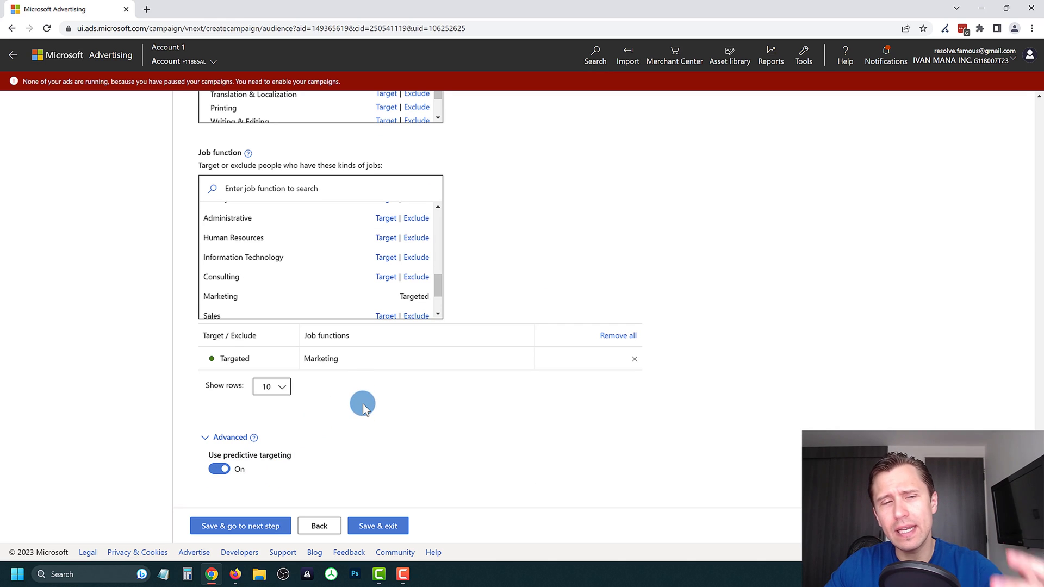
{"action": "scroll", "coordinate": [342, 271], "scroll_direction": "up", "scroll_amount": 2}
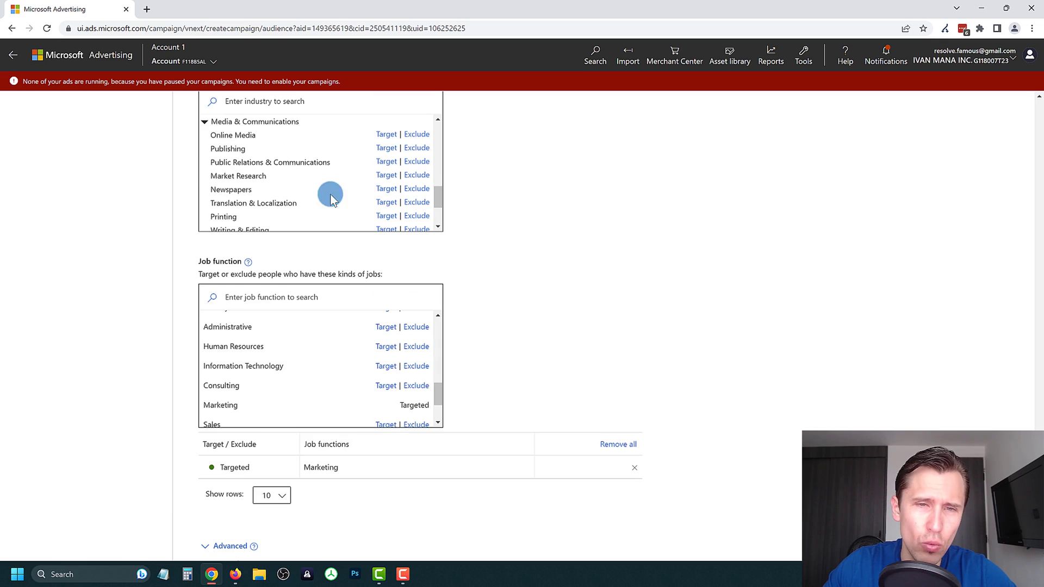
{"action": "scroll", "coordinate": [426, 350], "scroll_direction": "up", "scroll_amount": 4}
{"action": "scroll", "coordinate": [505, 283], "scroll_direction": "up", "scroll_amount": 1}
{"action": "scroll", "coordinate": [507, 307], "scroll_direction": "up", "scroll_amount": 4}
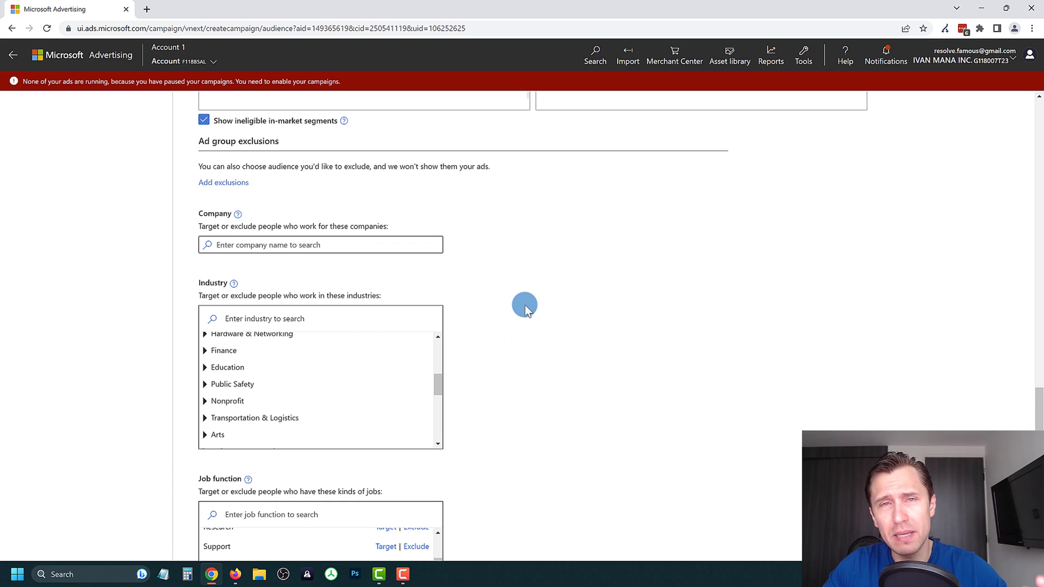
{"action": "scroll", "coordinate": [530, 272], "scroll_direction": "down", "scroll_amount": 2}
{"action": "scroll", "coordinate": [523, 282], "scroll_direction": "down", "scroll_amount": 4}
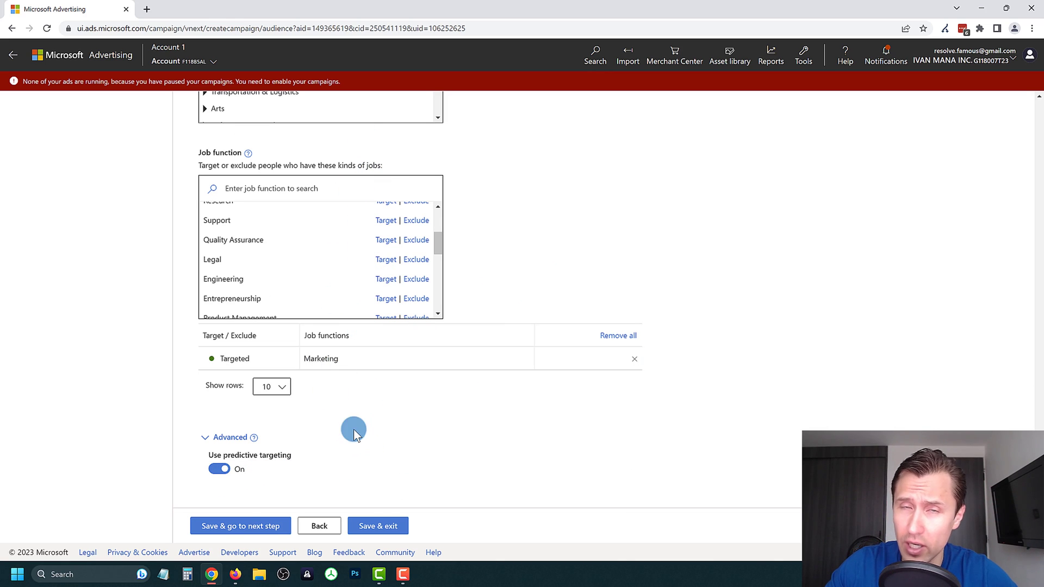
{"action": "left_click", "coordinate": [219, 469]}
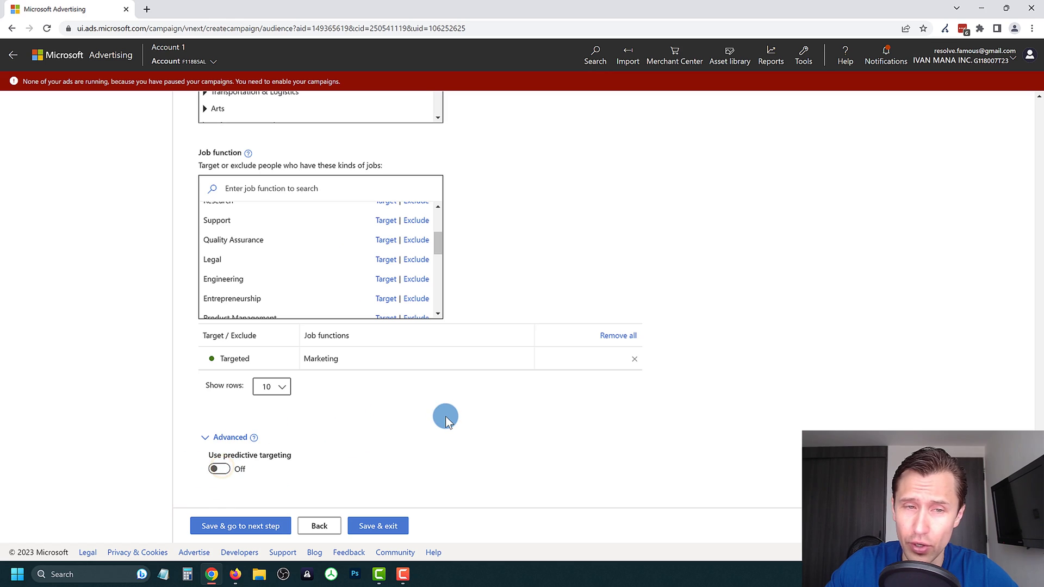
Step: Remove the selected in-market audience from the ad group targeting and reset the audience category to Select audience
{"action": "scroll", "coordinate": [446, 416], "scroll_direction": "up", "scroll_amount": 1}
{"action": "scroll", "coordinate": [386, 495], "scroll_direction": "up", "scroll_amount": 2}
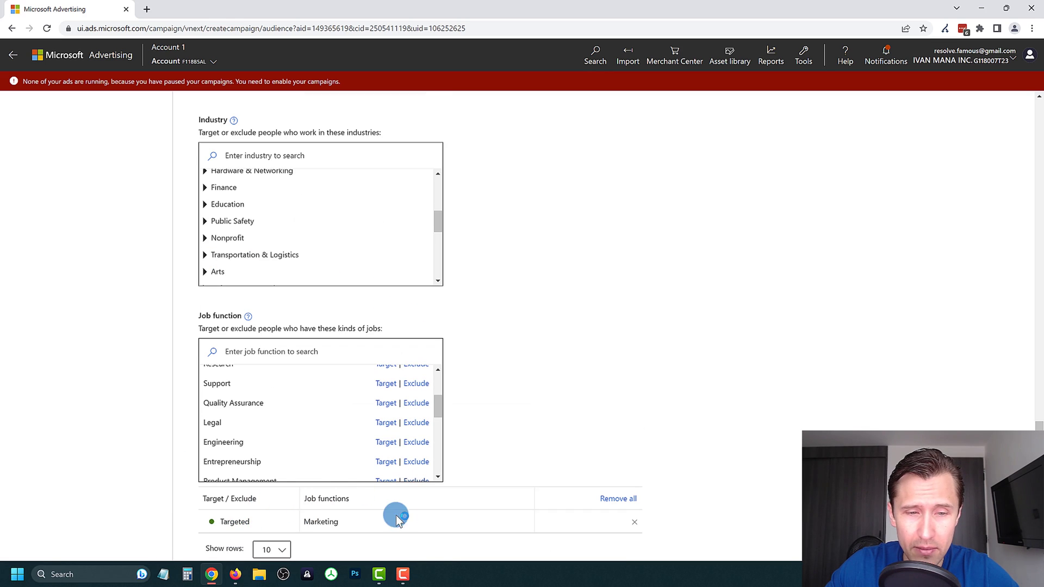
{"action": "scroll", "coordinate": [530, 399], "scroll_direction": "up", "scroll_amount": 6}
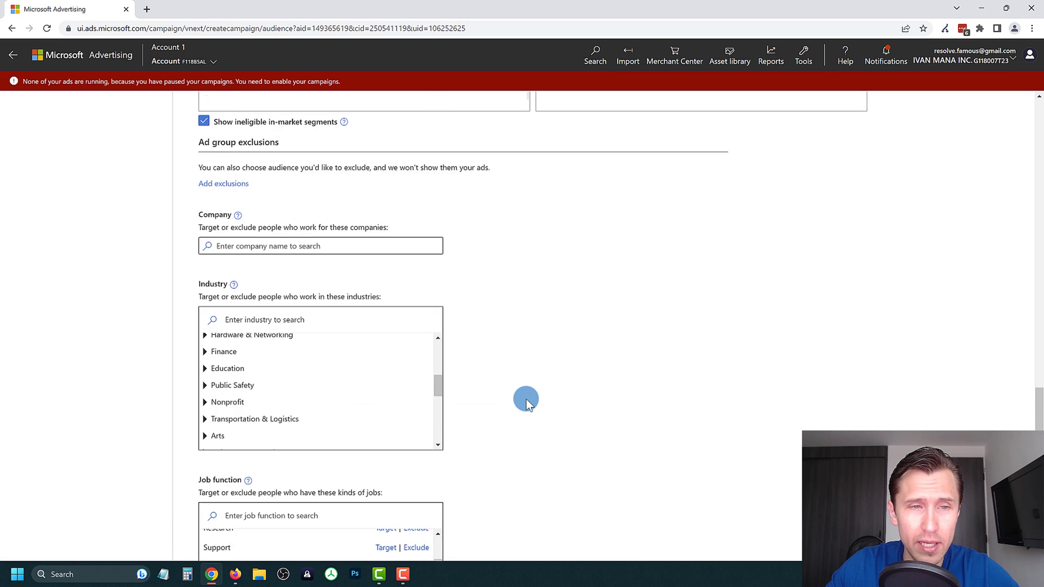
{"action": "scroll", "coordinate": [367, 368], "scroll_direction": "up", "scroll_amount": 2}
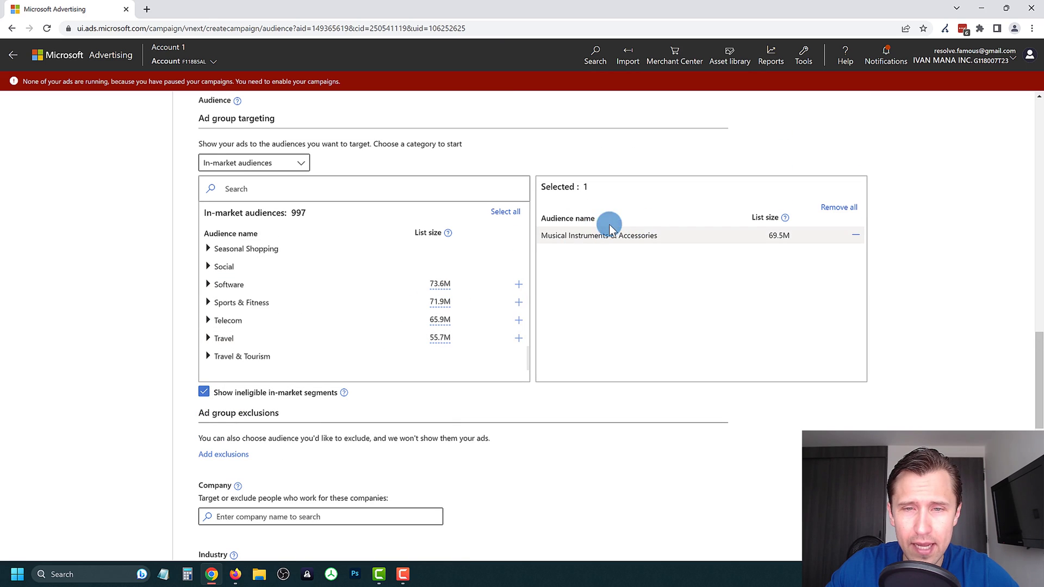
{"action": "left_click", "coordinate": [832, 214]}
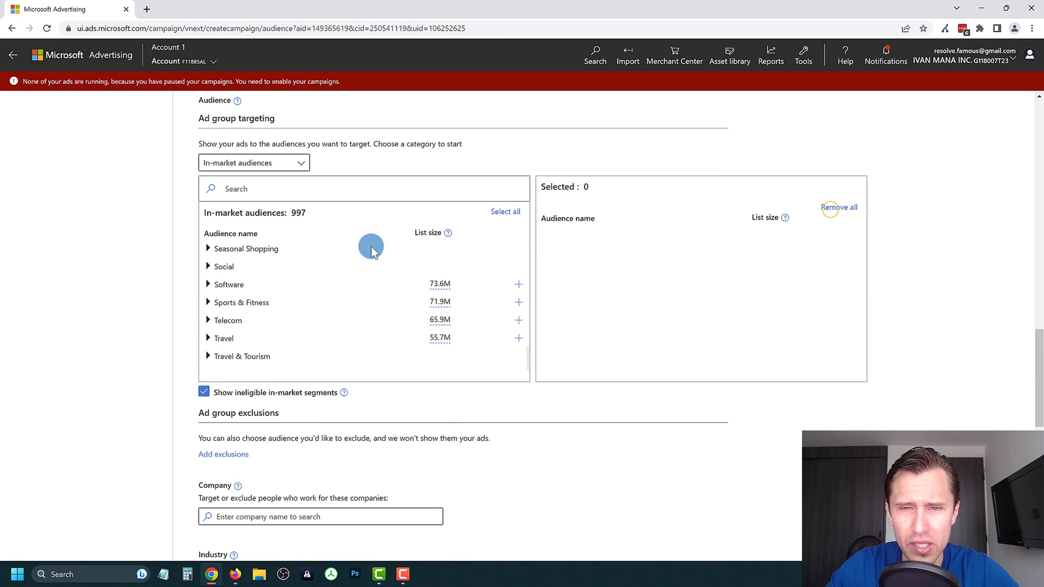
{"action": "left_click", "coordinate": [271, 169]}
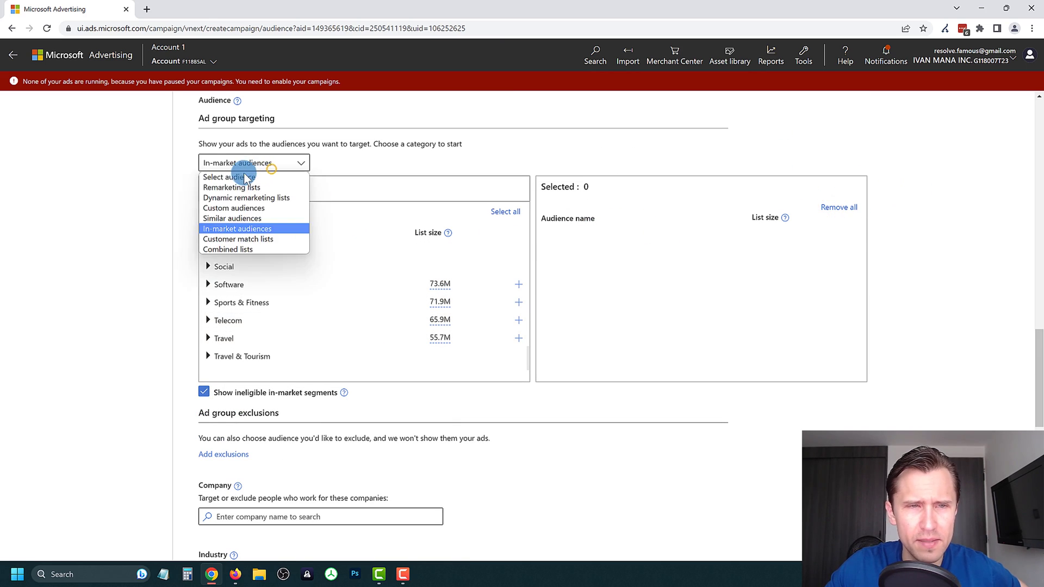
{"action": "left_click", "coordinate": [239, 175]}
Step: Name the ad group "25-49 // US + CA + AU //"
{"action": "scroll", "coordinate": [489, 266], "scroll_direction": "up", "scroll_amount": 2}
{"action": "scroll", "coordinate": [284, 166], "scroll_direction": "up", "scroll_amount": 1}
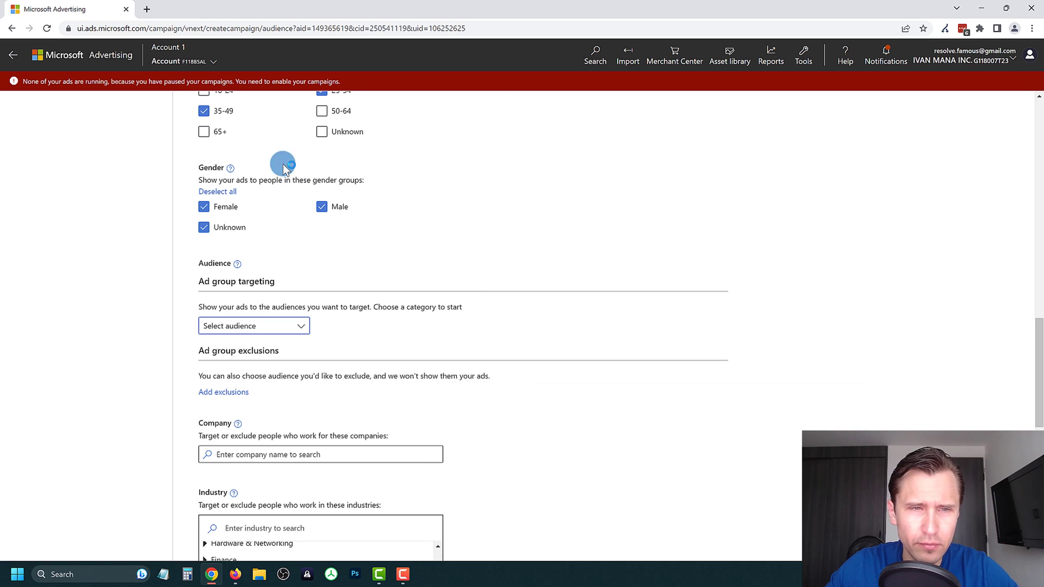
{"action": "scroll", "coordinate": [305, 207], "scroll_direction": "up", "scroll_amount": 1}
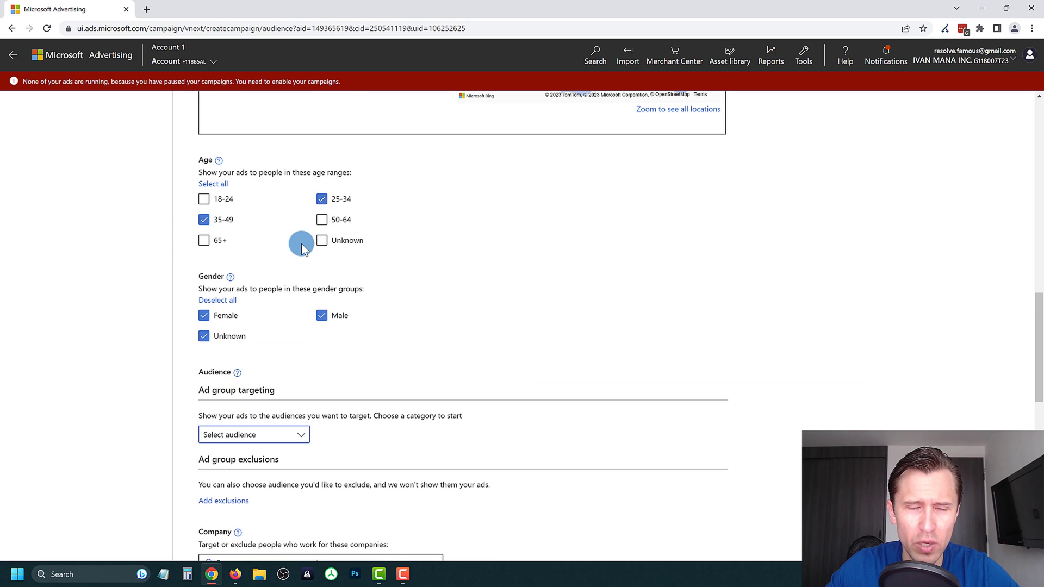
{"action": "scroll", "coordinate": [299, 247], "scroll_direction": "up", "scroll_amount": 3}
{"action": "scroll", "coordinate": [289, 259], "scroll_direction": "up", "scroll_amount": 3}
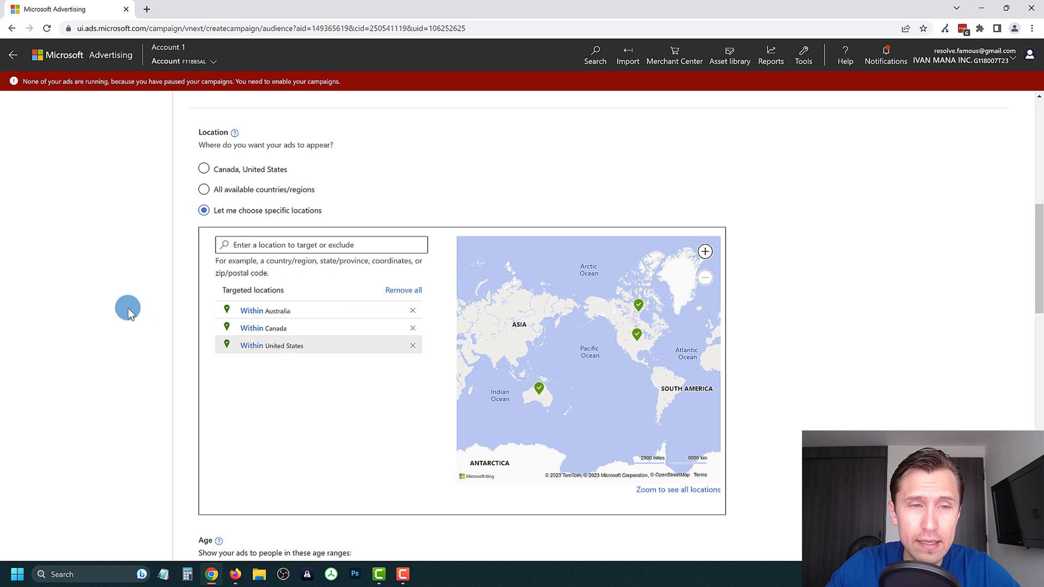
{"action": "scroll", "coordinate": [128, 306], "scroll_direction": "up", "scroll_amount": 5}
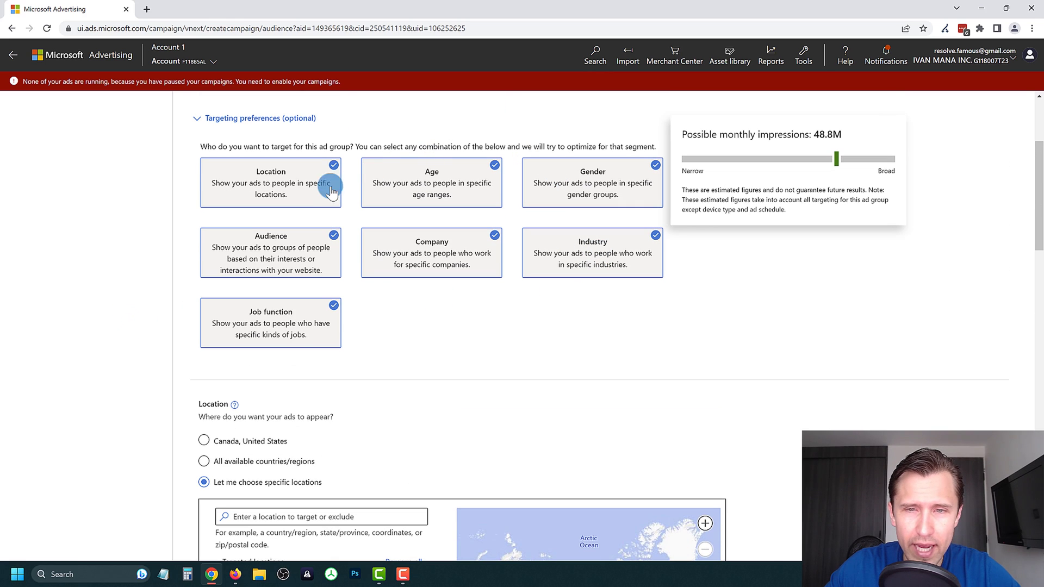
{"action": "scroll", "coordinate": [205, 262], "scroll_direction": "up", "scroll_amount": 3}
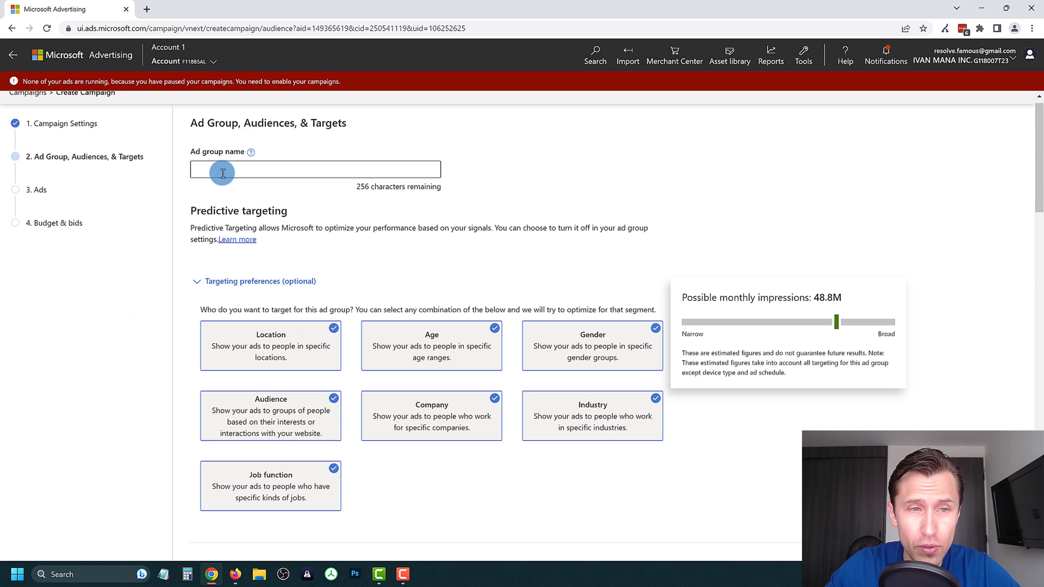
{"action": "left_click", "coordinate": [223, 173]}
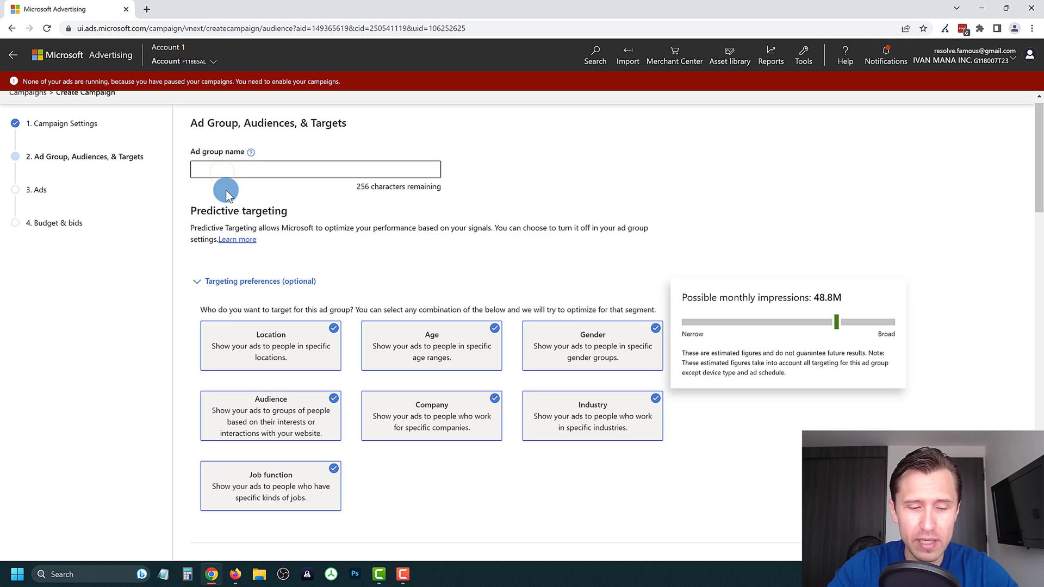
{"action": "type", "text": "25-49"}
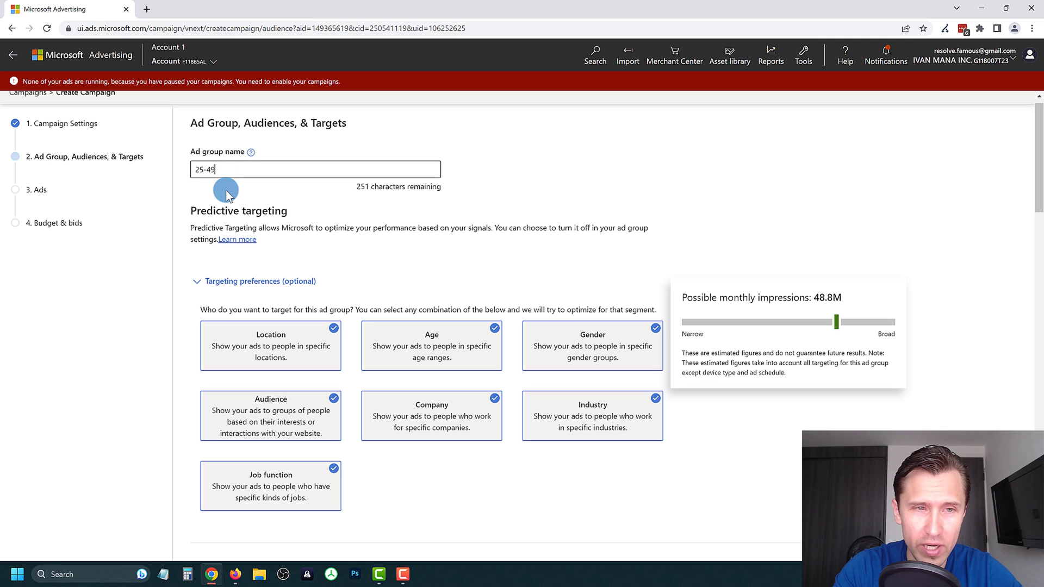
{"action": "type", "text": " // T1 countries //"}
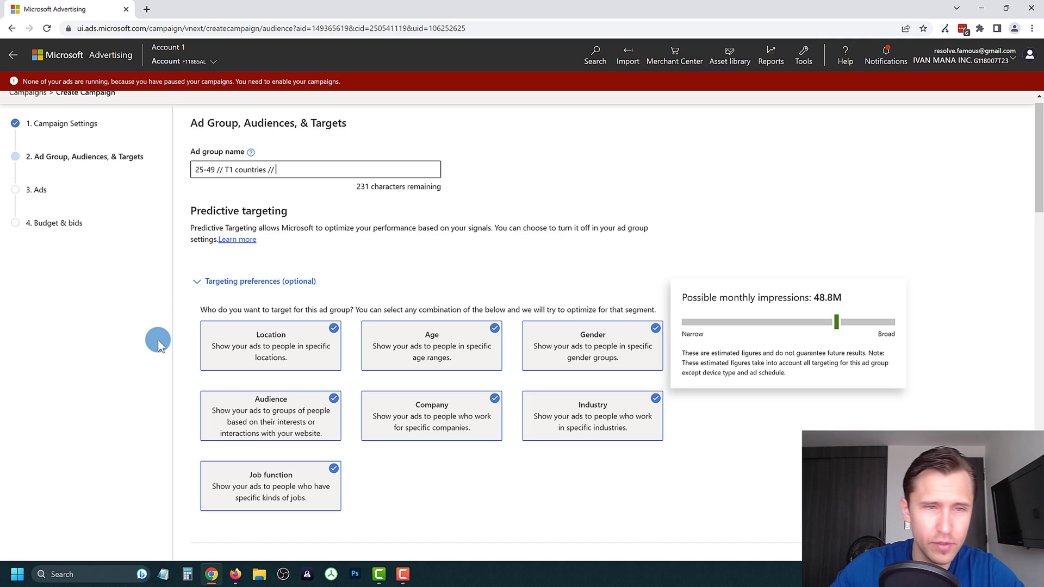
{"action": "left_click_drag", "start_coordinate": [264, 170], "coordinate": [236, 170]}
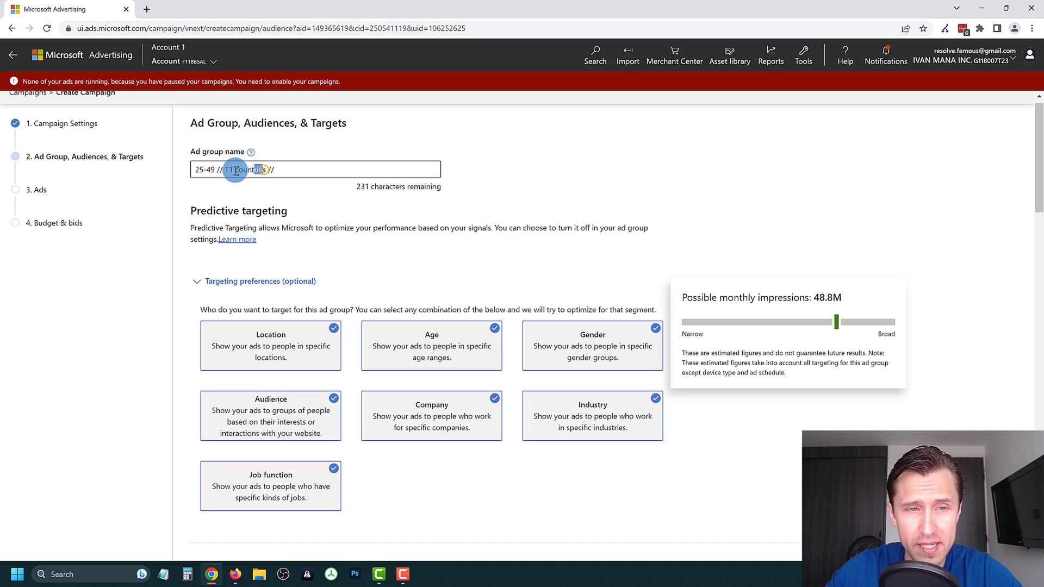
{"action": "key", "text": "BackSpace"}
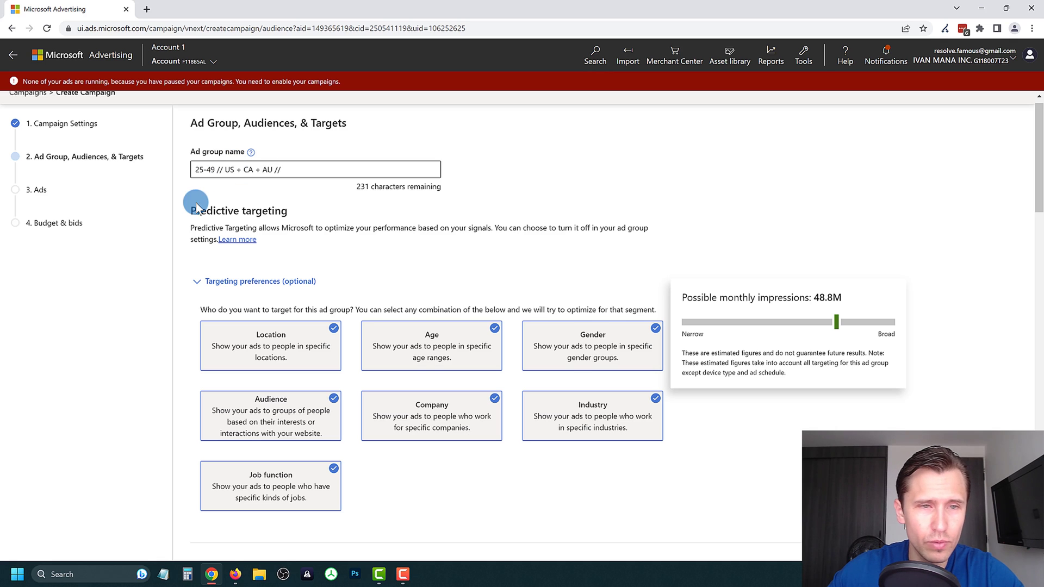
Step: Check the ad group's targeting and append "Marketing Job" to the end of the ad group name
{"action": "scroll", "coordinate": [196, 247], "scroll_direction": "down", "scroll_amount": 7}
{"action": "scroll", "coordinate": [177, 270], "scroll_direction": "down", "scroll_amount": 11}
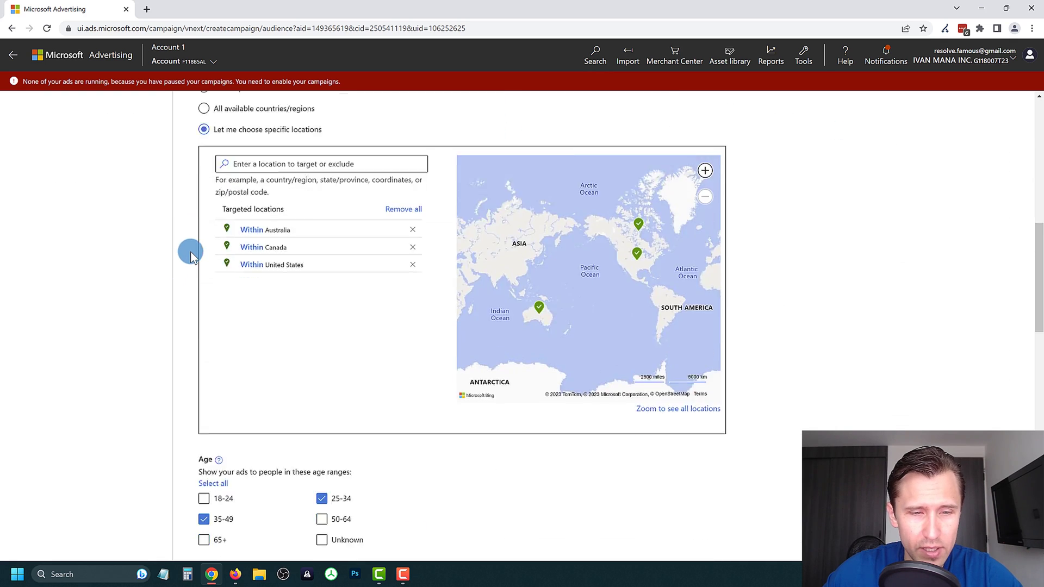
{"action": "scroll", "coordinate": [212, 348], "scroll_direction": "down", "scroll_amount": 3}
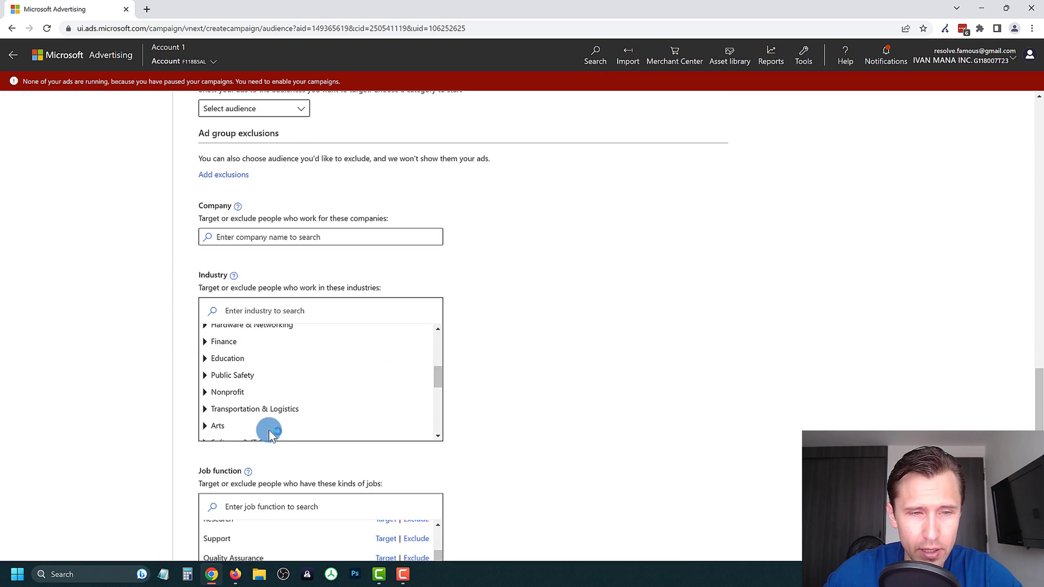
{"action": "scroll", "coordinate": [268, 426], "scroll_direction": "down", "scroll_amount": 3}
{"action": "scroll", "coordinate": [181, 381], "scroll_direction": "up", "scroll_amount": 20}
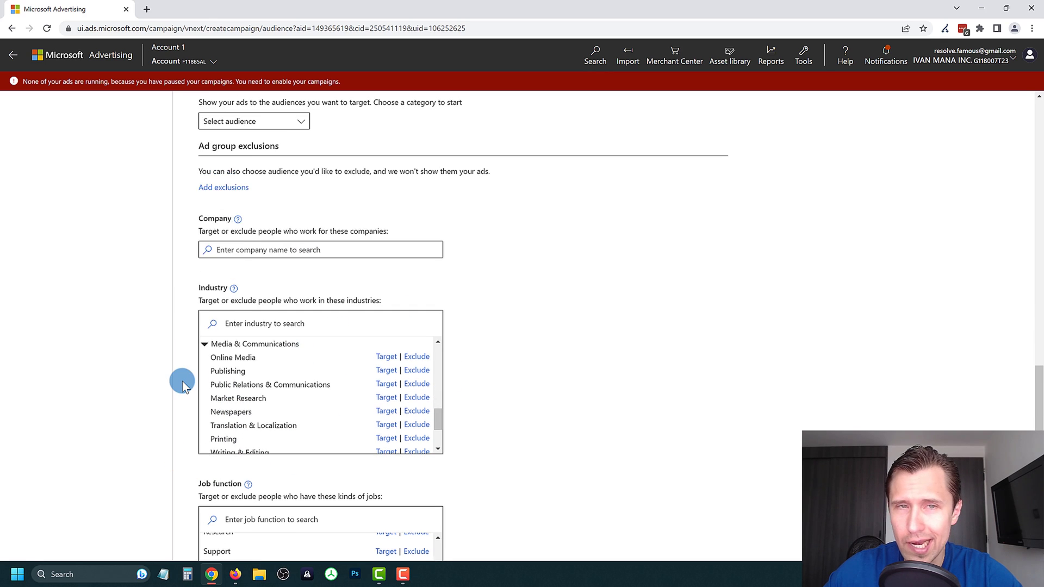
{"action": "left_click", "coordinate": [294, 182]}
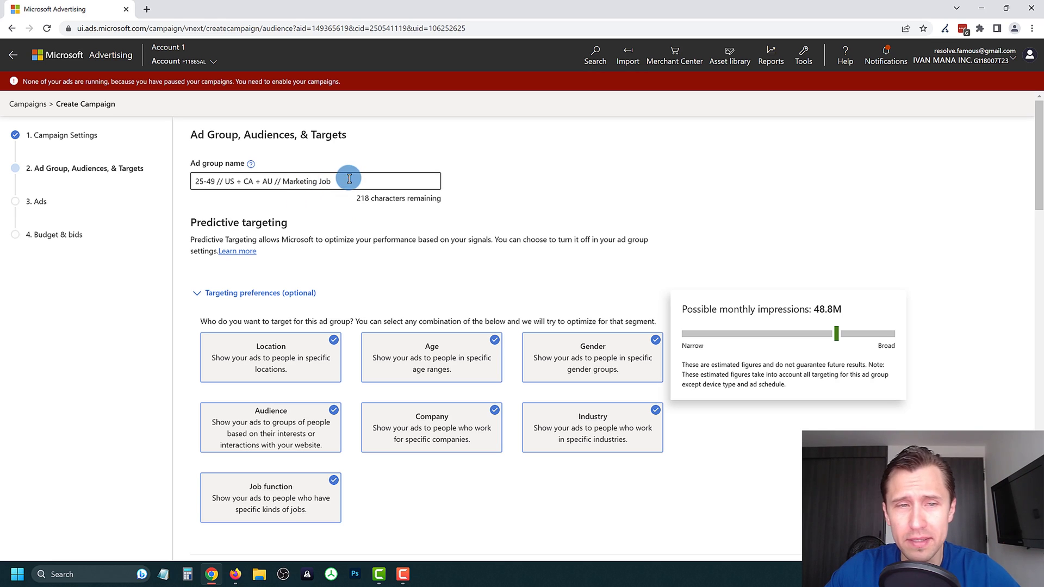
{"action": "left_click_drag", "start_coordinate": [348, 178], "coordinate": [186, 182]}
{"action": "left_click", "coordinate": [233, 203]}
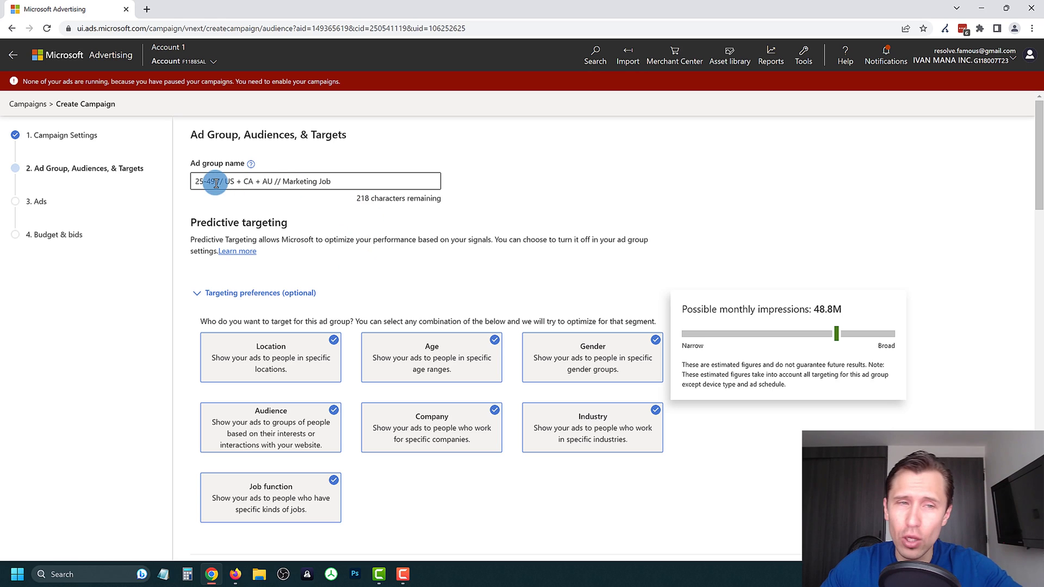
{"action": "left_click_drag", "start_coordinate": [194, 181], "coordinate": [384, 181]}
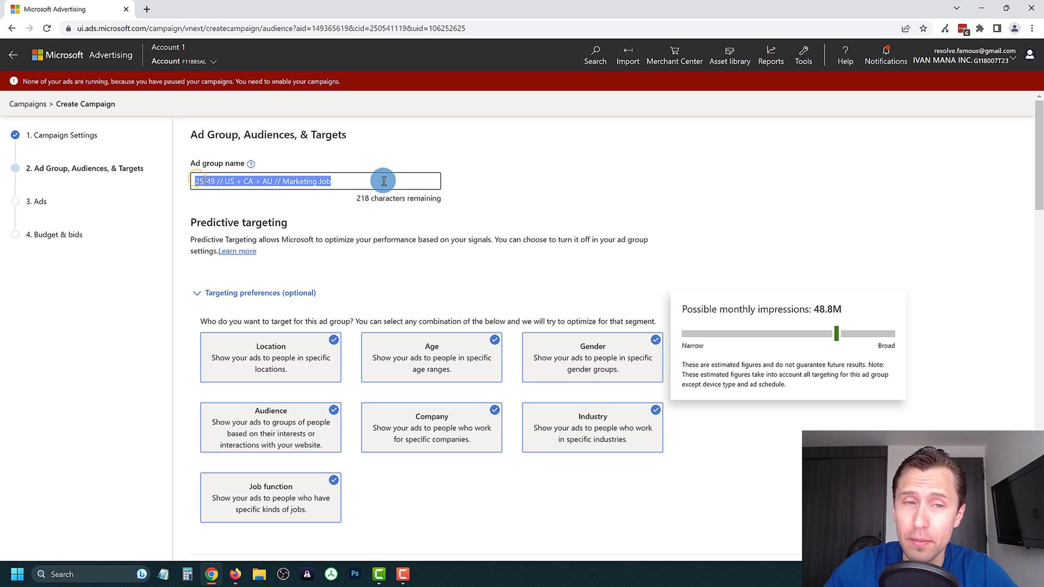
{"action": "left_click", "coordinate": [348, 215]}
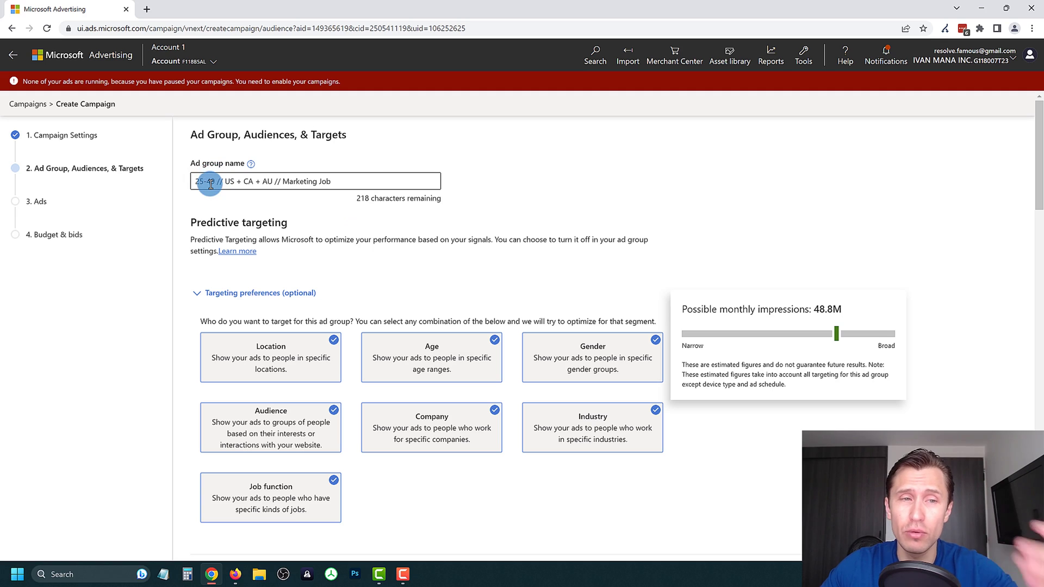
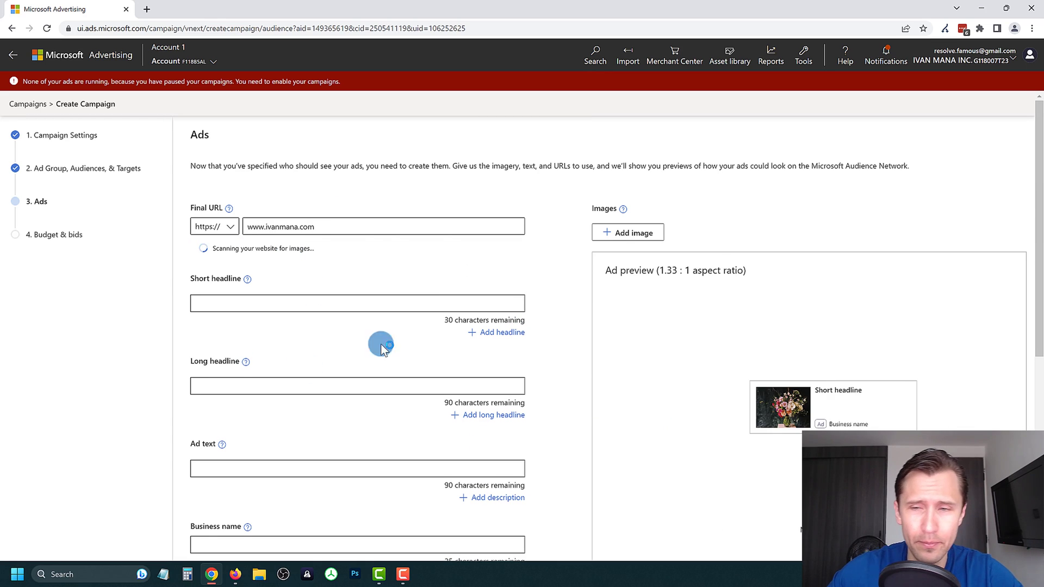
Step: Apply the ad's final URL and use the recommended short headline "Start Affiliate Marketing Now"
{"action": "left_click", "coordinate": [538, 297]}
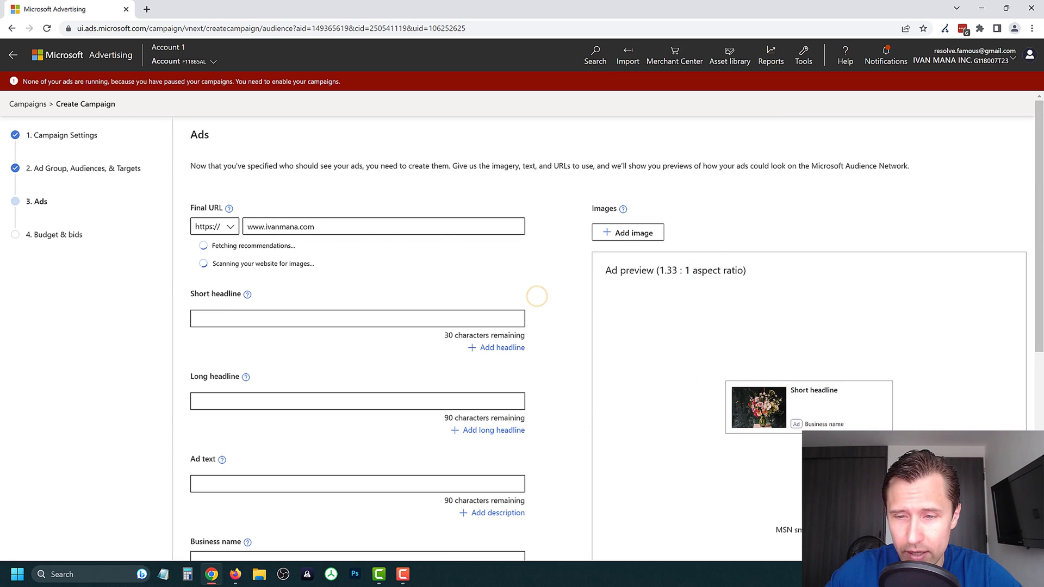
{"action": "scroll", "coordinate": [528, 355], "scroll_direction": "down", "scroll_amount": 1}
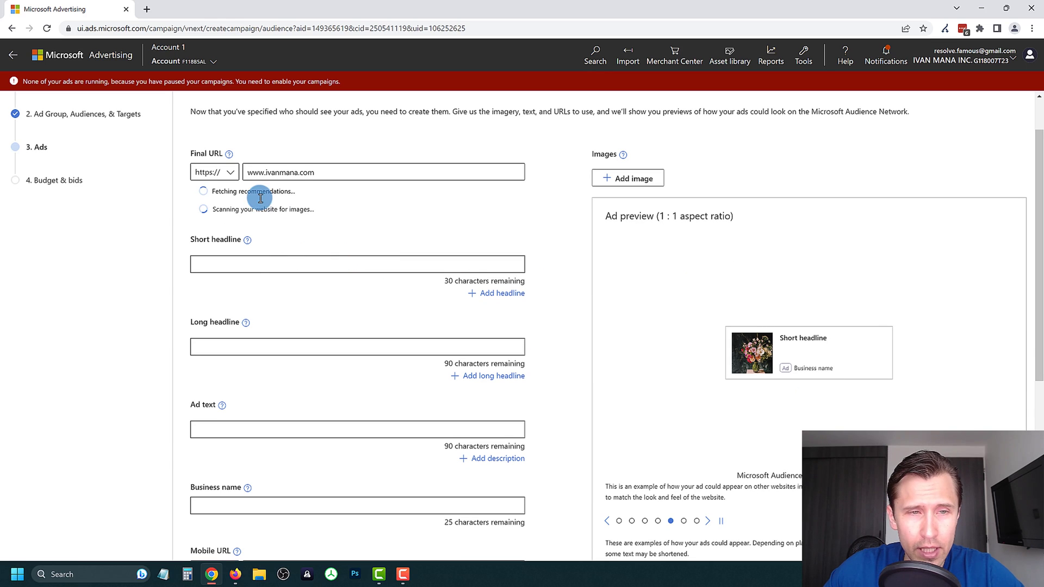
{"action": "left_click_drag", "start_coordinate": [222, 188], "coordinate": [311, 217]}
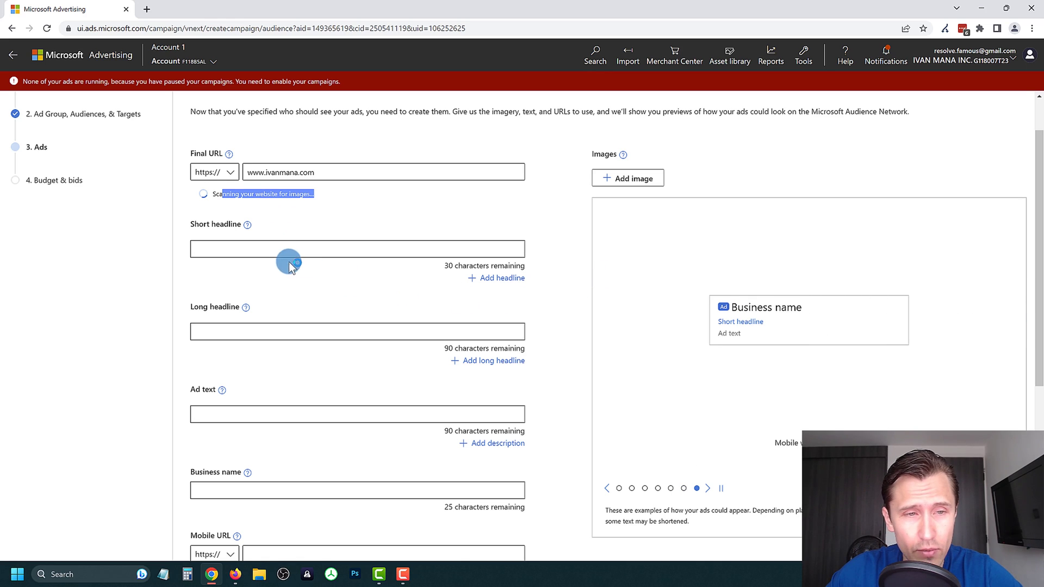
{"action": "left_click", "coordinate": [246, 253]}
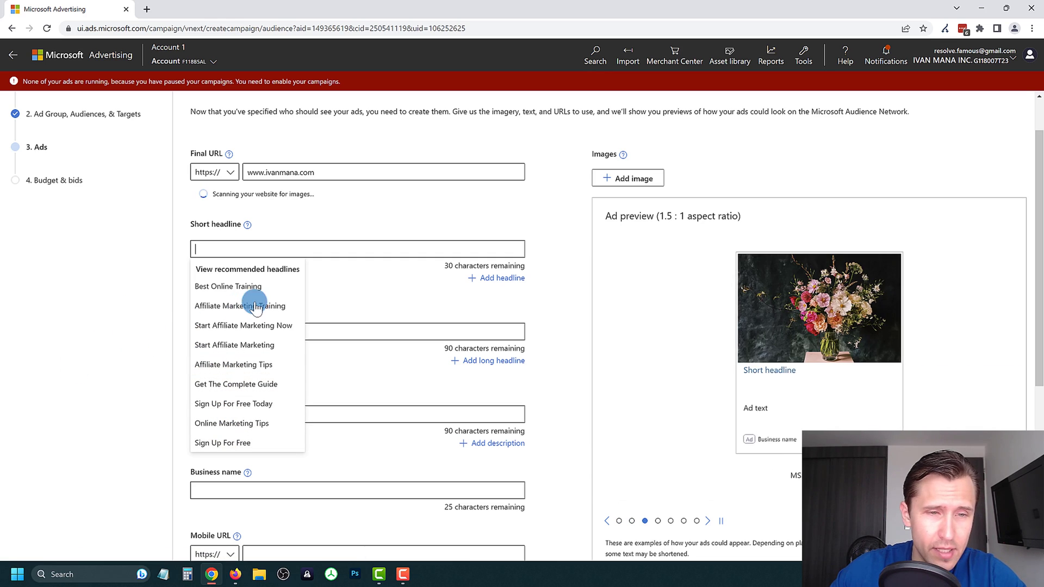
{"action": "left_click", "coordinate": [243, 326]}
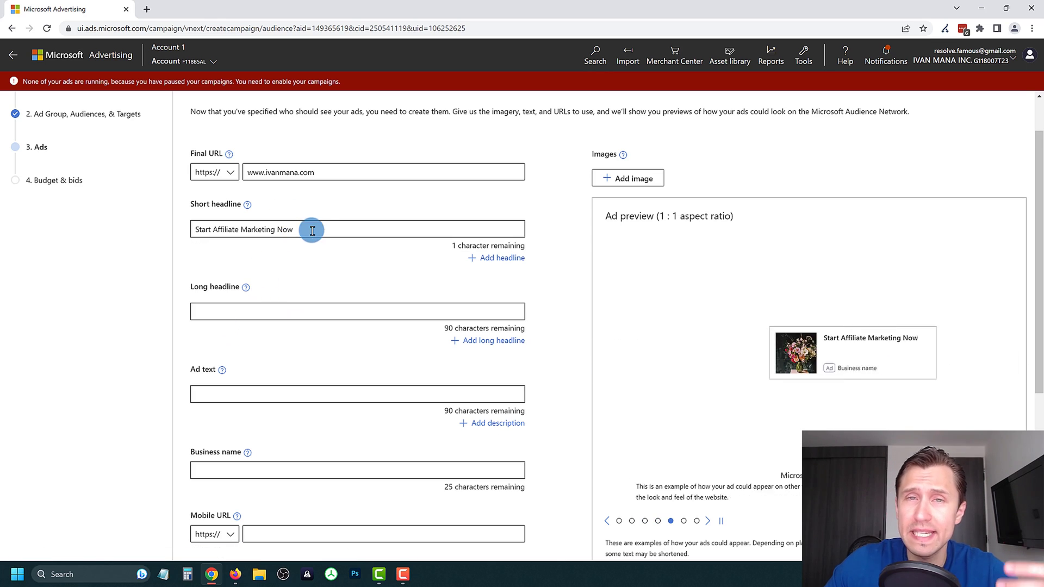
Step: Enter the long headline "Get Started With Affiliate Marketing With This Free 55-Page Guide"
{"action": "left_click", "coordinate": [255, 311]}
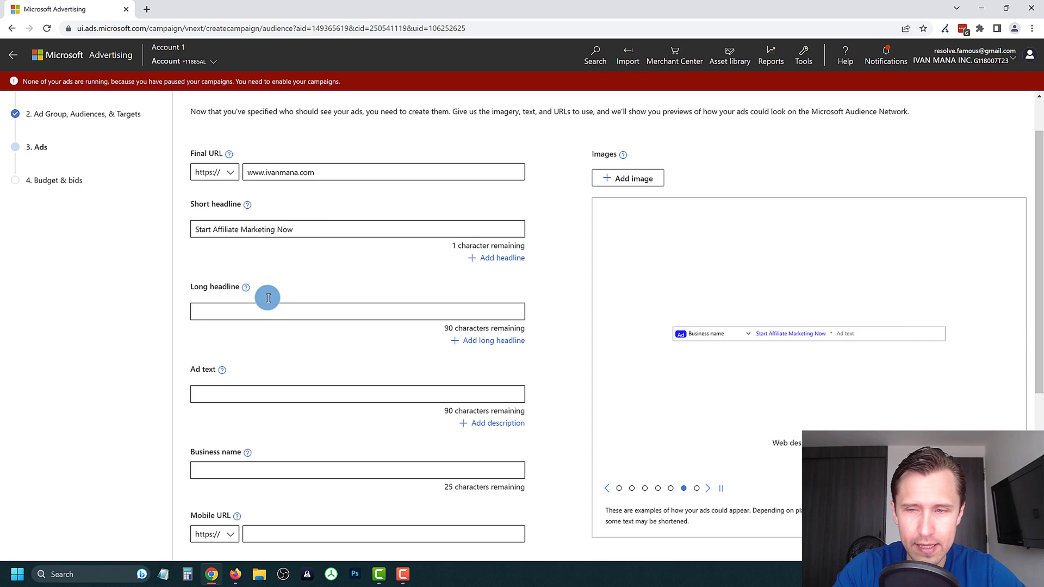
{"action": "type", "text": "Get Started W"}
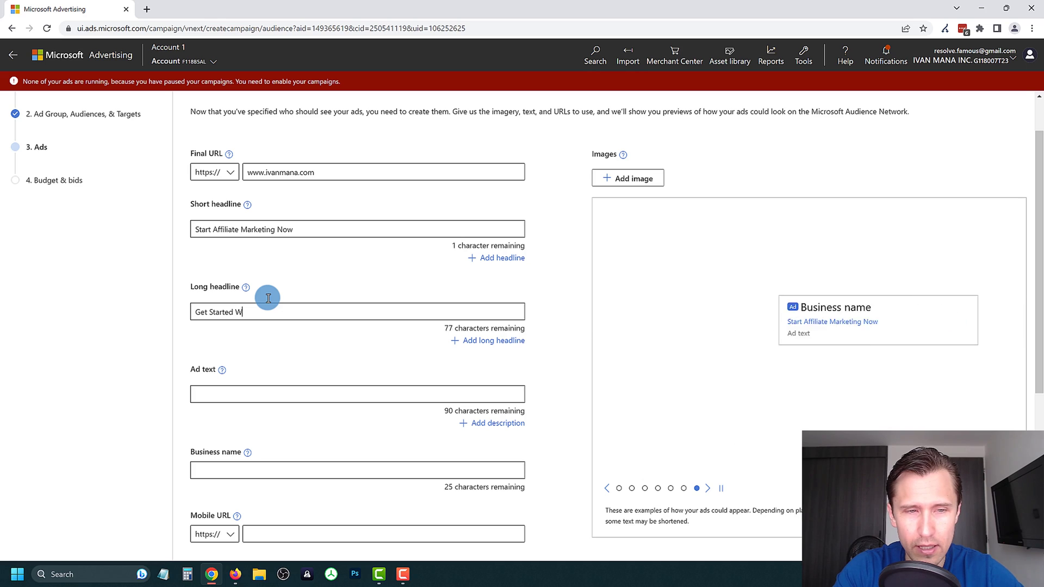
{"action": "type", "text": "ith Affiliate Marketing"}
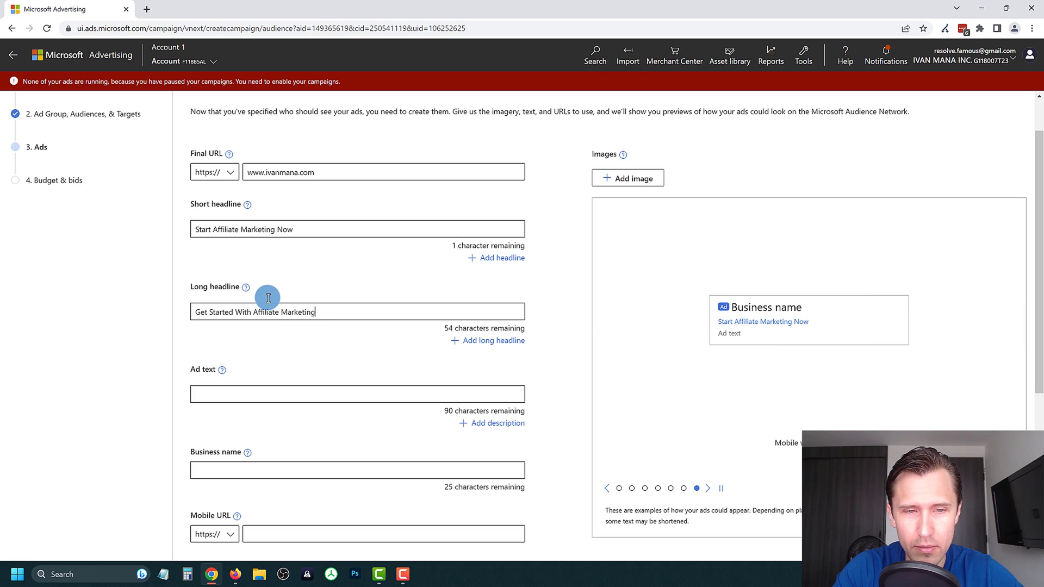
{"action": "type", "text": " With This Free 55Guide"}
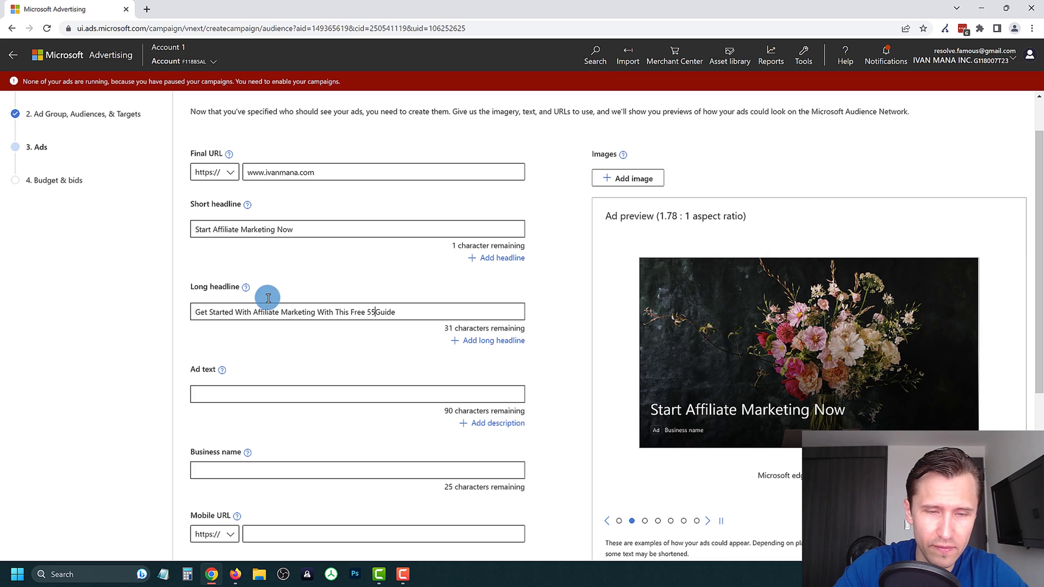
{"action": "type", "text": "ge"}
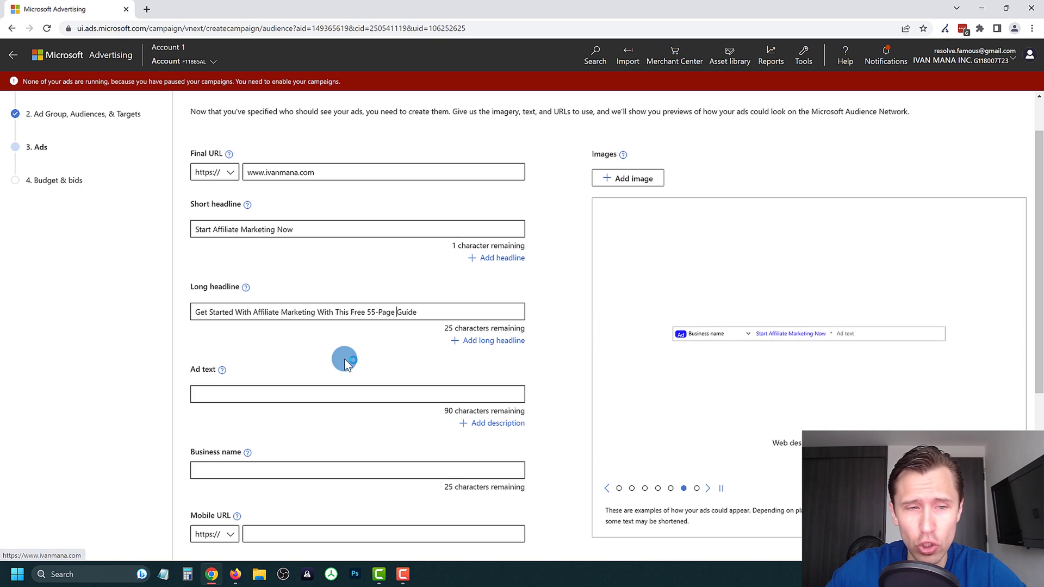
Step: Fill in the business name and begin the ad text with "New to affiliate marketing?"
{"action": "scroll", "coordinate": [346, 363], "scroll_direction": "down", "scroll_amount": 1}
{"action": "left_click", "coordinate": [253, 414]}
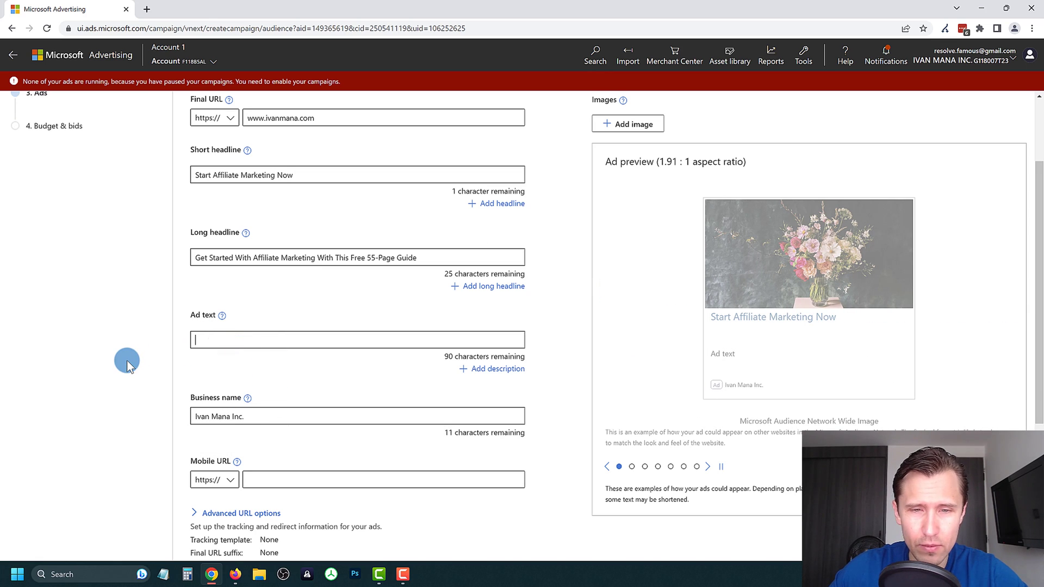
{"action": "scroll", "coordinate": [126, 361], "scroll_direction": "up", "scroll_amount": 1}
{"action": "type", "text": "New to"}
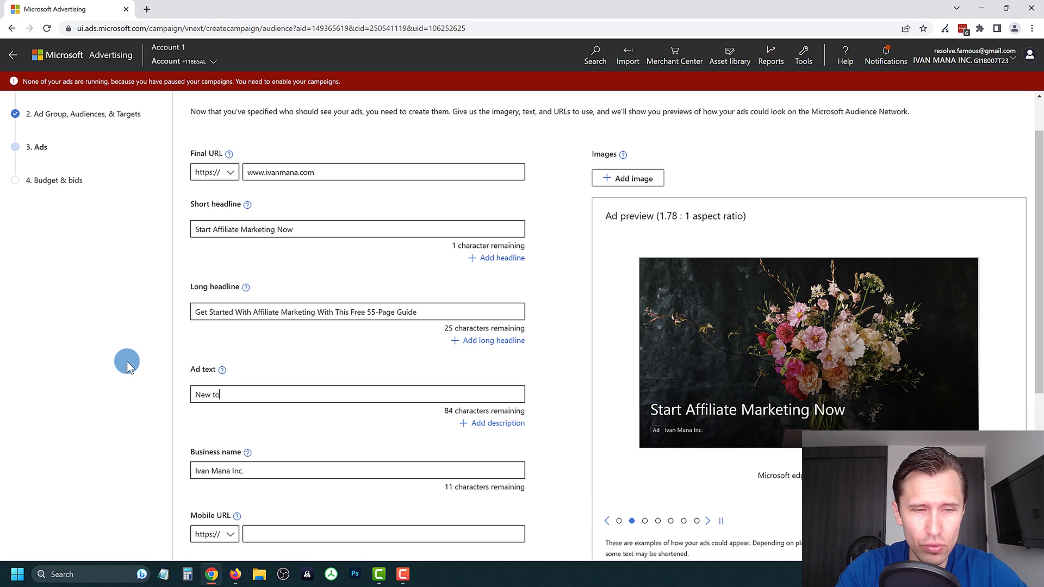
{"action": "type", "text": " affiliate marketing? "}
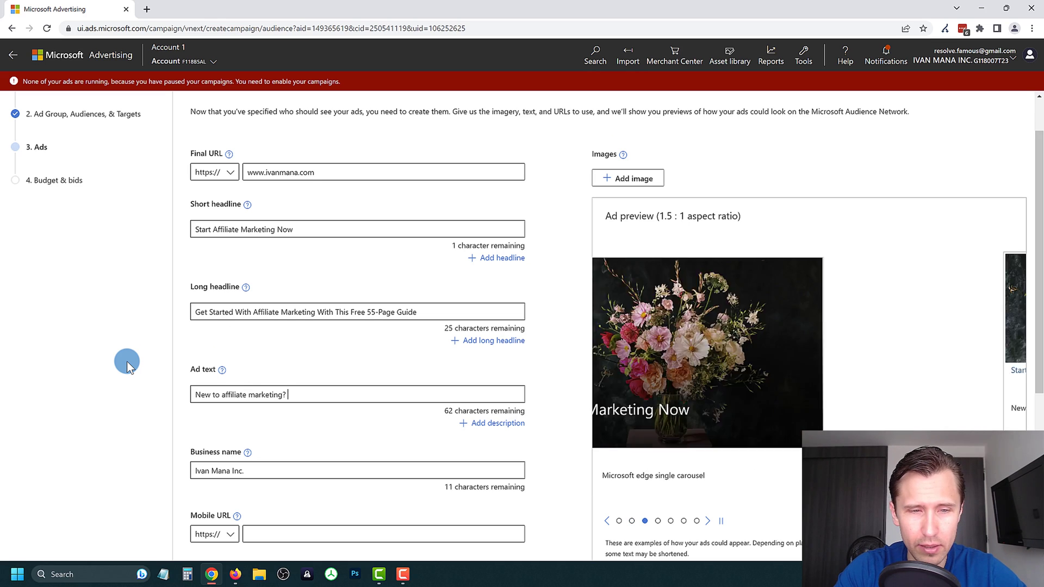
{"action": "type", "text": "Check o"}
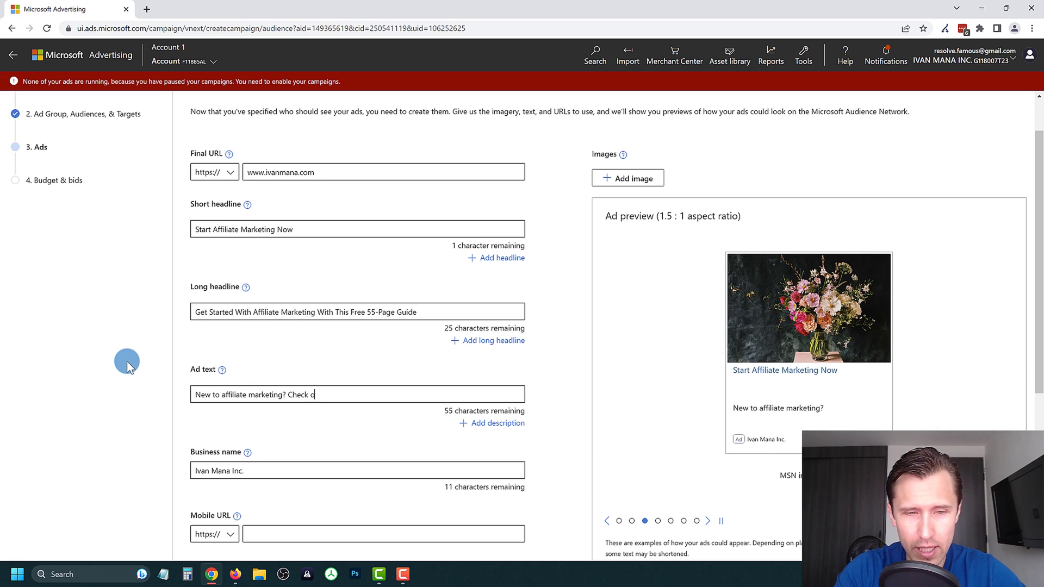
{"action": "key", "text": "BackSpace"}
{"action": "key", "text": "BackSpace"}
{"action": "key", "text": "BackSpace"}
{"action": "key", "text": "BackSpace"}
{"action": "key", "text": "BackSpace"}
{"action": "key", "text": "BackSpace"}
{"action": "key", "text": "BackSpace"}
{"action": "key", "text": "BackSpace"}
{"action": "key", "text": "BackSpace"}
{"action": "key", "text": "BackSpace"}
{"action": "key", "text": "BackSpace"}
{"action": "key", "text": "BackSpace"}
{"action": "key", "text": "BackSpace"}
{"action": "key", "text": "BackSpace"}
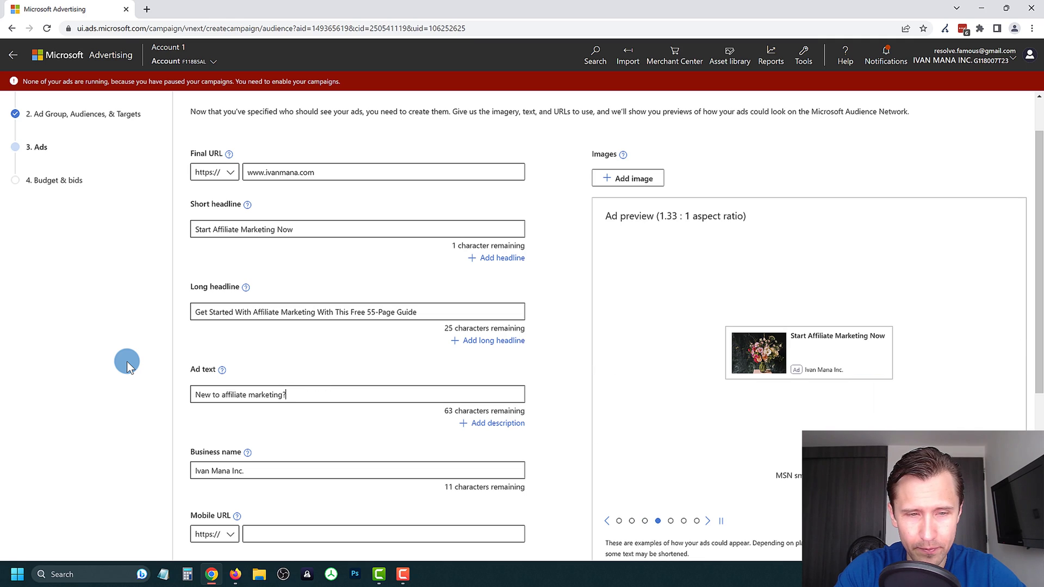
Step: Continue the ad text with "Download this guide now and learn all you need to get started"
{"action": "type", "text": "Download this guide now and"}
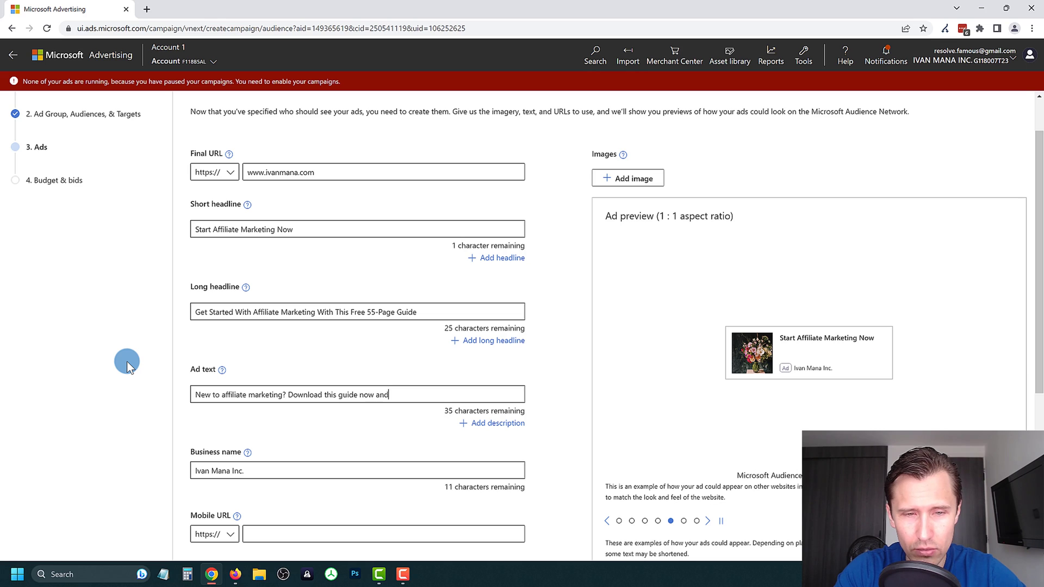
{"action": "type", "text": " learn all you need to g"}
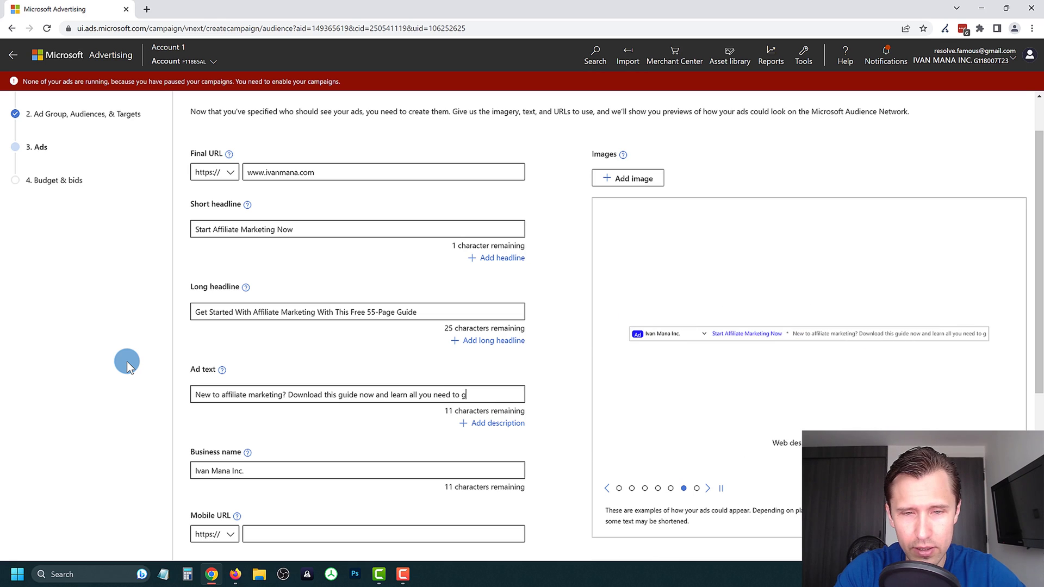
{"action": "type", "text": "et started"}
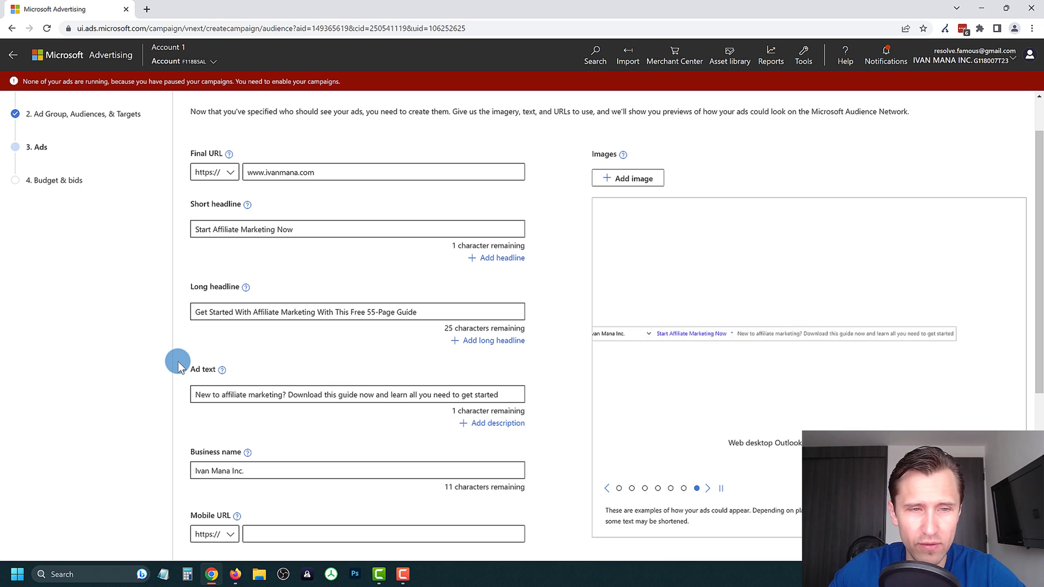
Step: Look over the rest of the ad form and open the stock image search for the ad's images
{"action": "scroll", "coordinate": [185, 354], "scroll_direction": "down", "scroll_amount": 1}
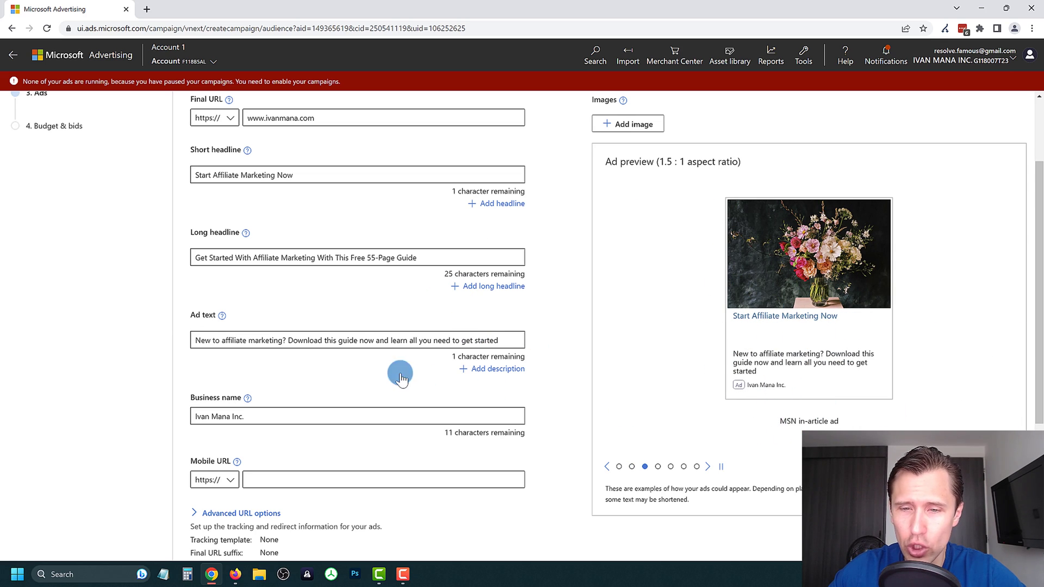
{"action": "scroll", "coordinate": [533, 347], "scroll_direction": "down", "scroll_amount": 1}
{"action": "scroll", "coordinate": [533, 348], "scroll_direction": "down", "scroll_amount": 1}
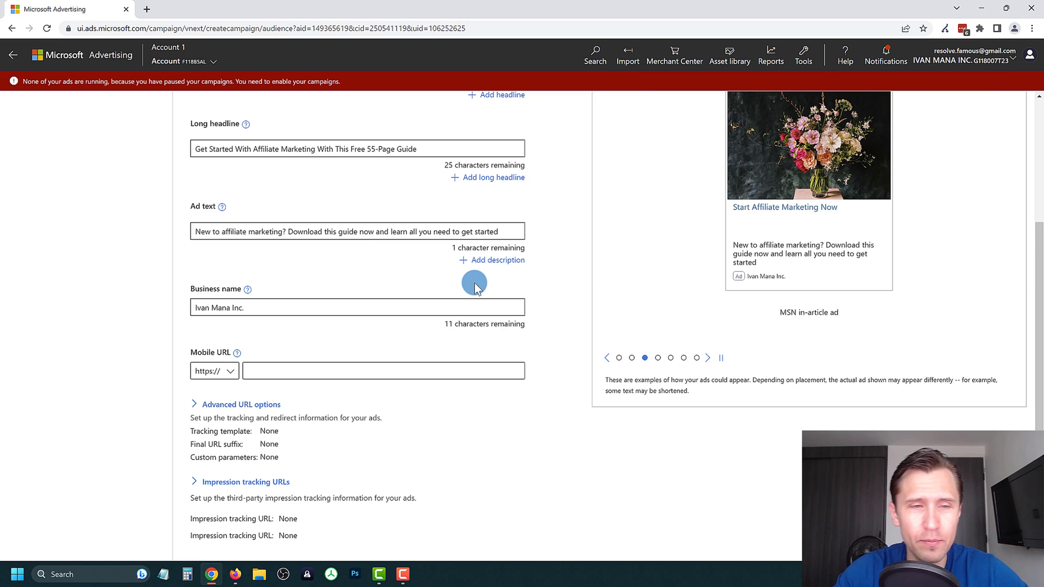
{"action": "scroll", "coordinate": [402, 386], "scroll_direction": "down", "scroll_amount": 3}
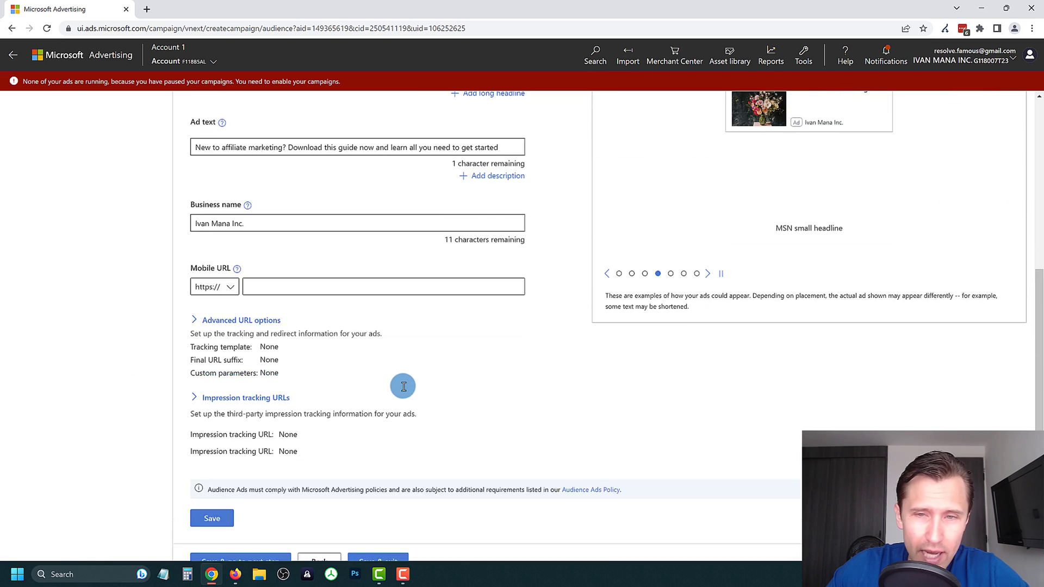
{"action": "scroll", "coordinate": [403, 386], "scroll_direction": "up", "scroll_amount": 10}
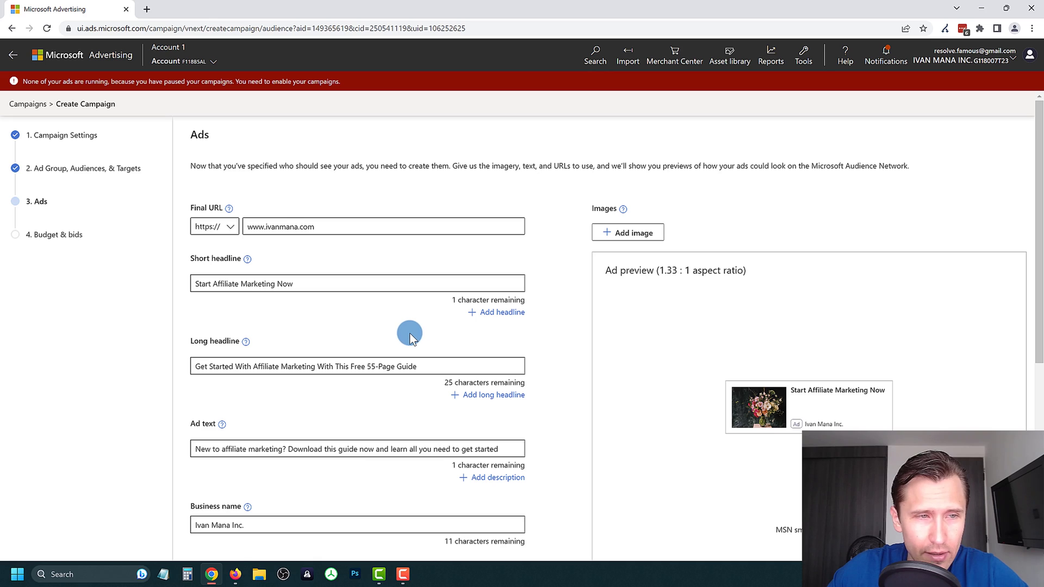
{"action": "scroll", "coordinate": [527, 270], "scroll_direction": "down", "scroll_amount": 1}
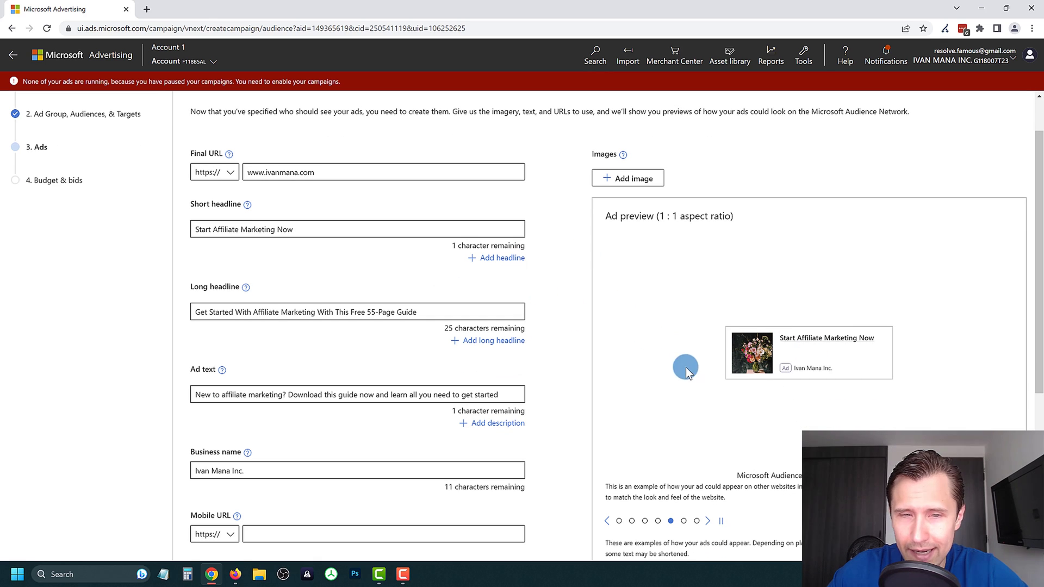
{"action": "left_click", "coordinate": [618, 178]}
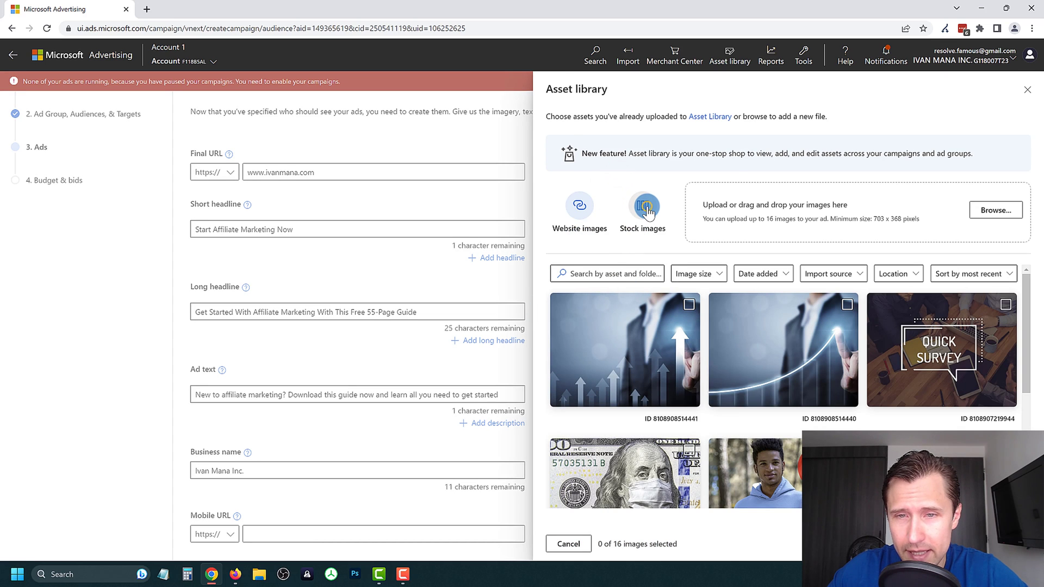
{"action": "left_click", "coordinate": [645, 210]}
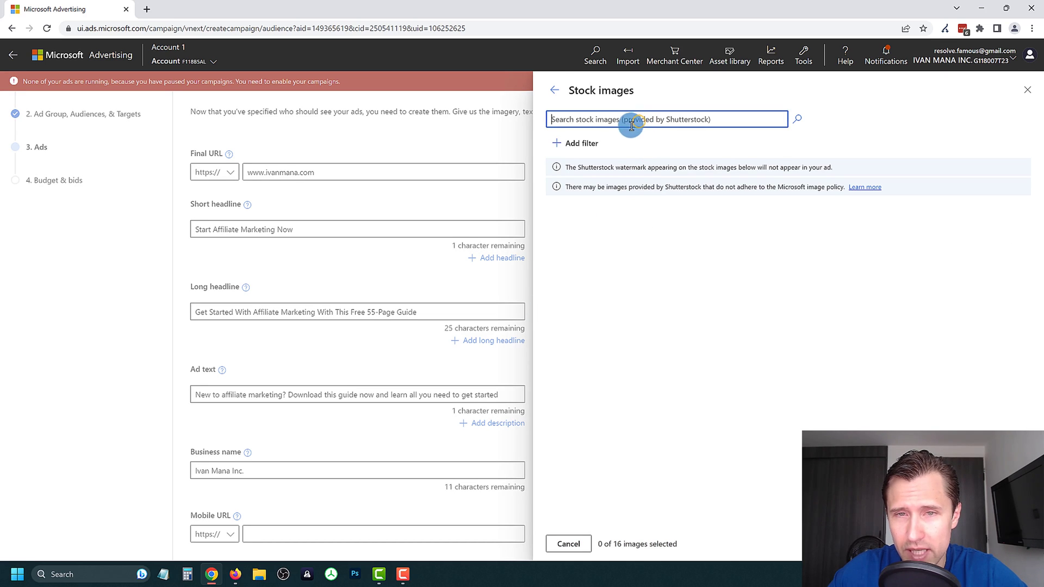
{"action": "left_click", "coordinate": [552, 90]}
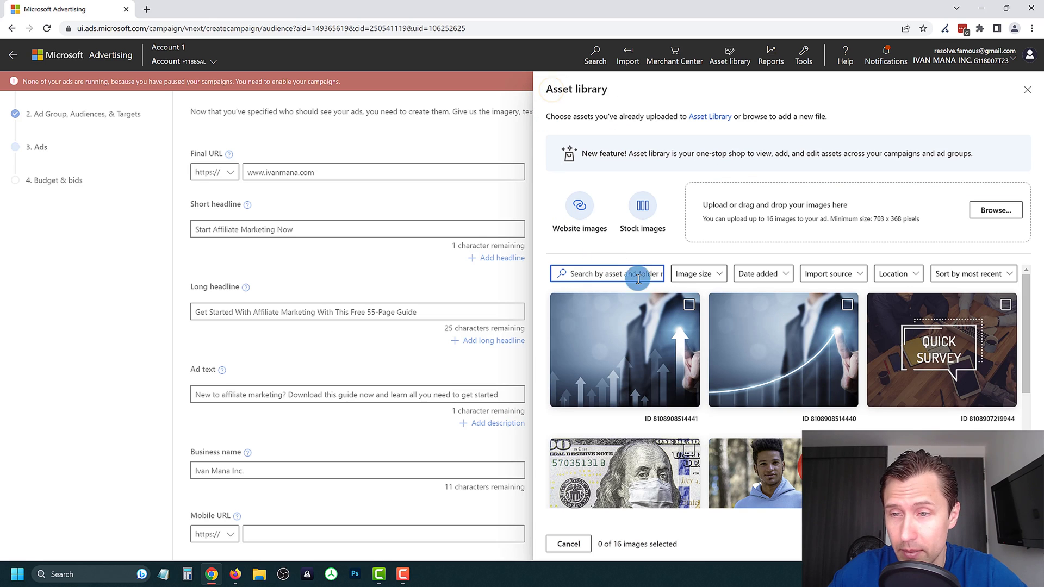
{"action": "left_click", "coordinate": [637, 210]}
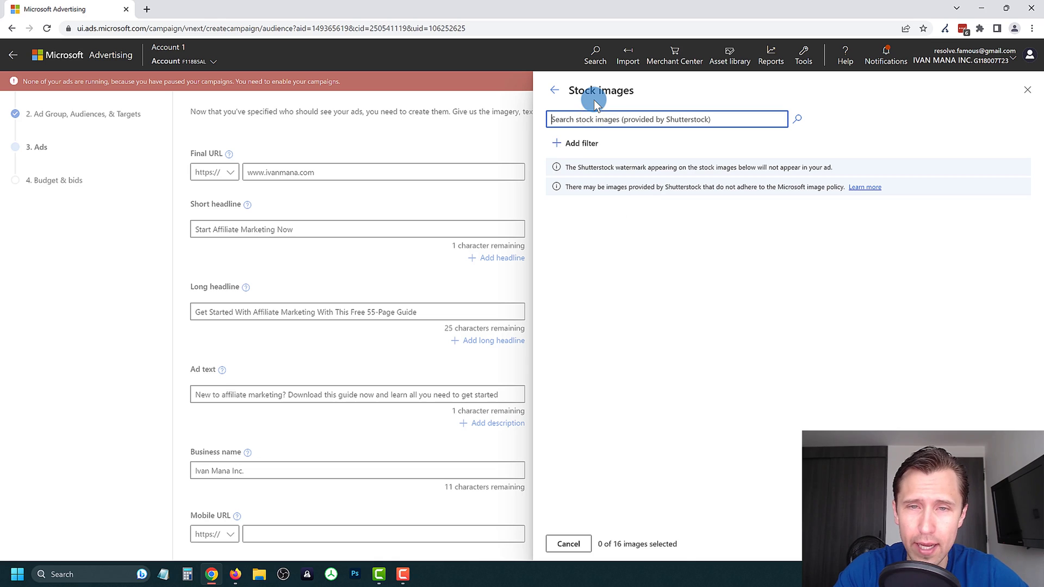
Step: Search the stock images for "make money online" and add the picture of a hand holding the "Make Money Online" cloud
{"action": "type", "text": "make money online"}
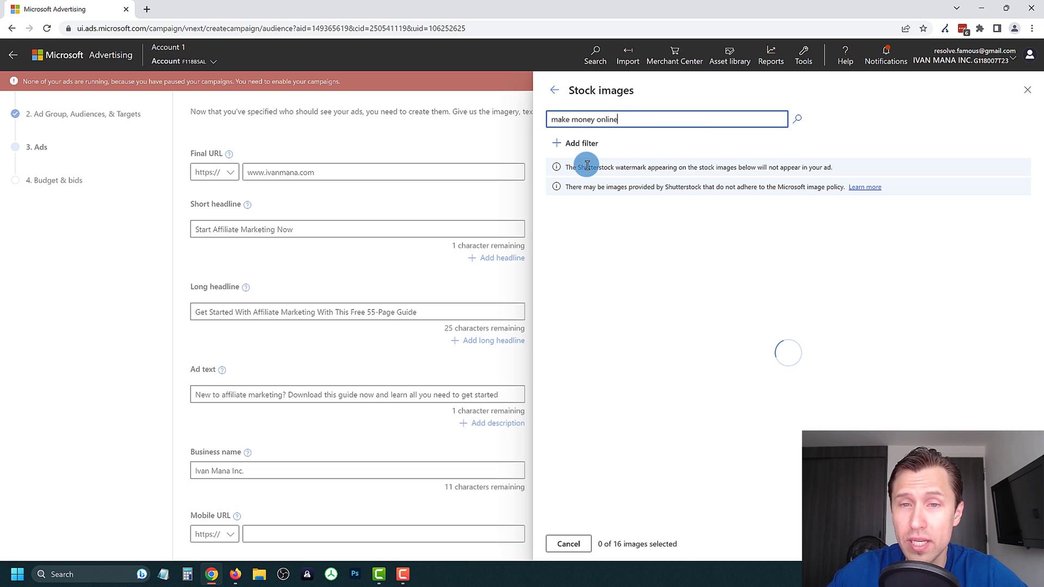
{"action": "left_click_drag", "start_coordinate": [587, 165], "coordinate": [806, 177]}
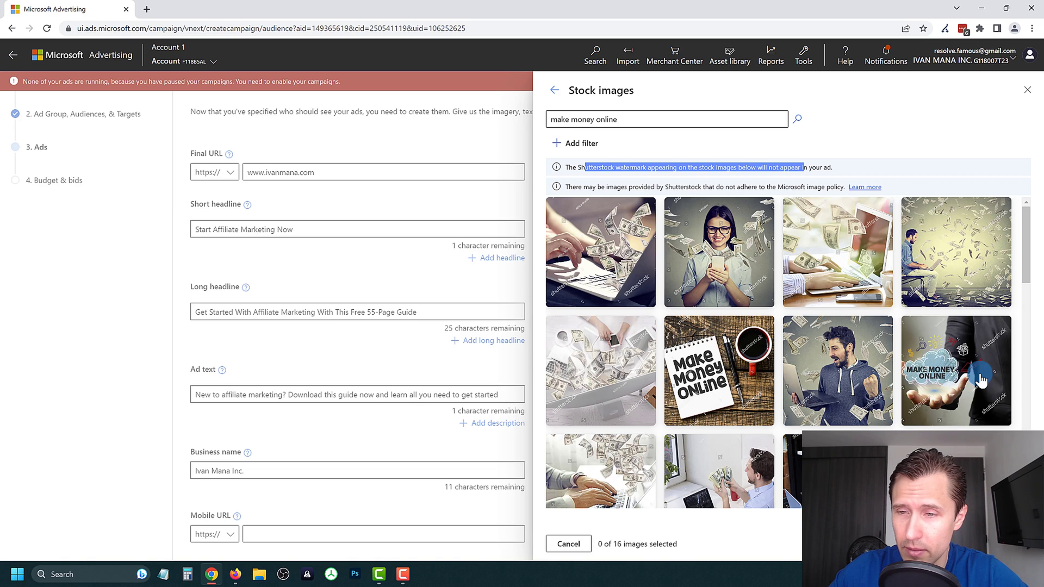
{"action": "left_click", "coordinate": [940, 360]}
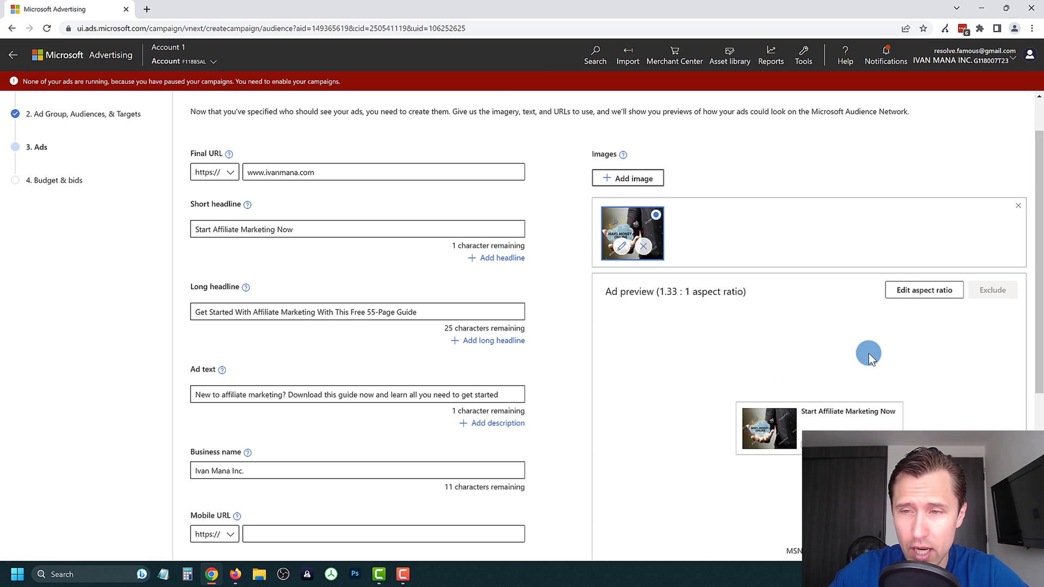
{"action": "right_click", "coordinate": [931, 290]}
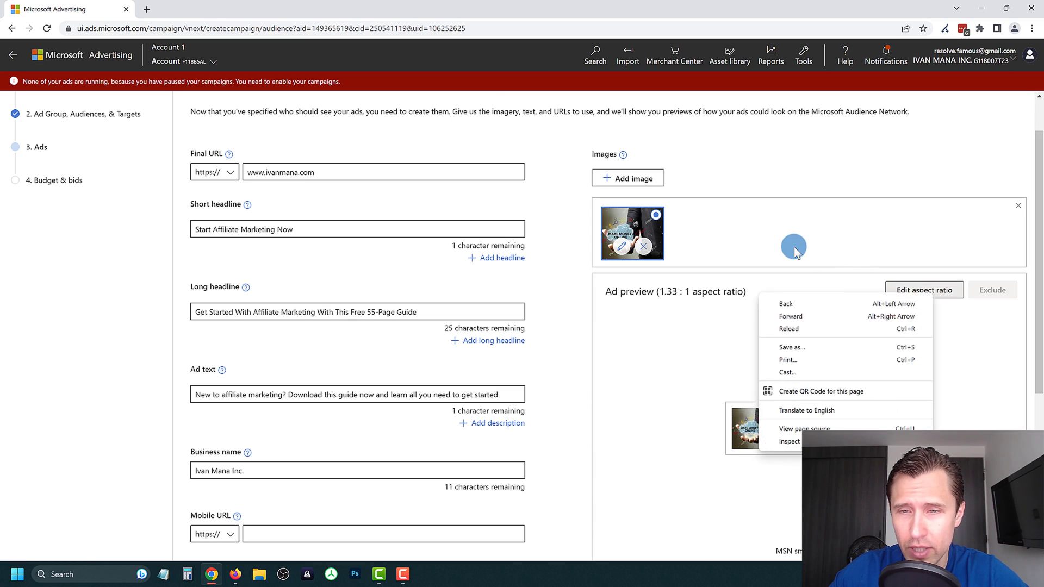
{"action": "left_click", "coordinate": [794, 247]}
Step: Search the stock images for "make money" and add the picture of hands on a laptop with flying dollar bills
{"action": "scroll", "coordinate": [555, 234], "scroll_direction": "down", "scroll_amount": 3}
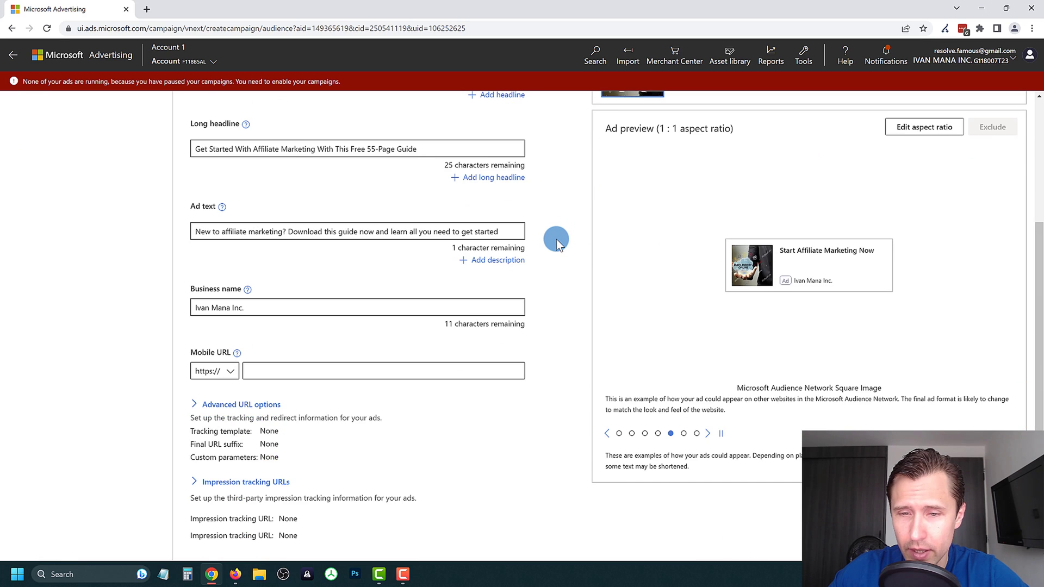
{"action": "scroll", "coordinate": [556, 239], "scroll_direction": "up", "scroll_amount": 2}
{"action": "left_click", "coordinate": [628, 124]}
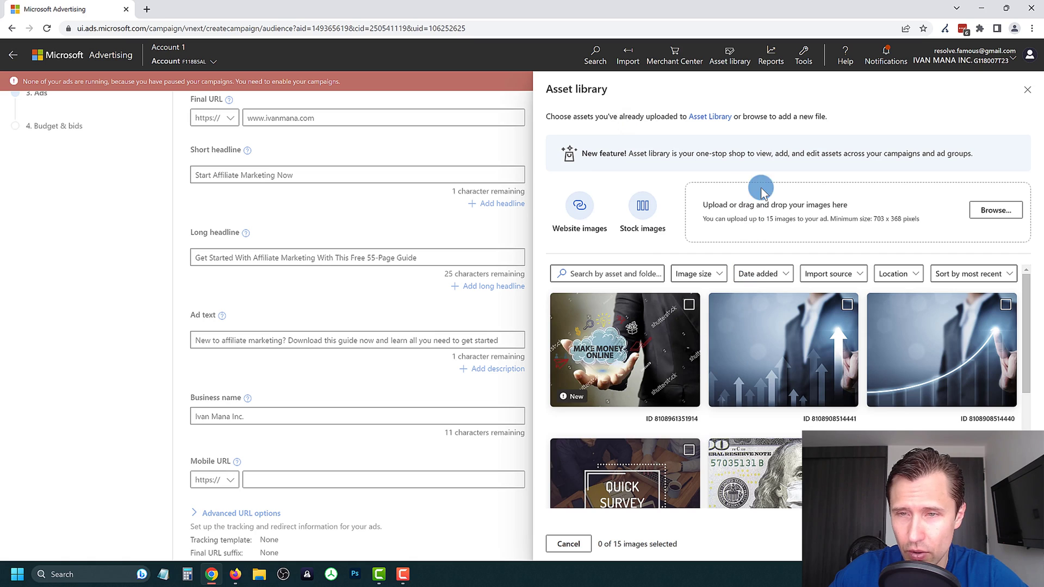
{"action": "left_click", "coordinate": [643, 213]}
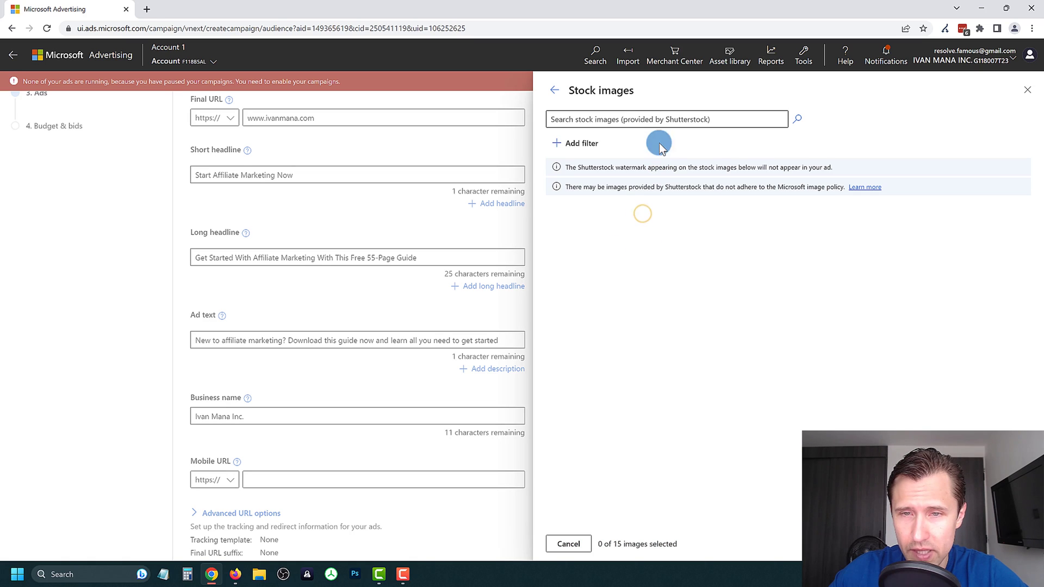
{"action": "left_click", "coordinate": [636, 121]}
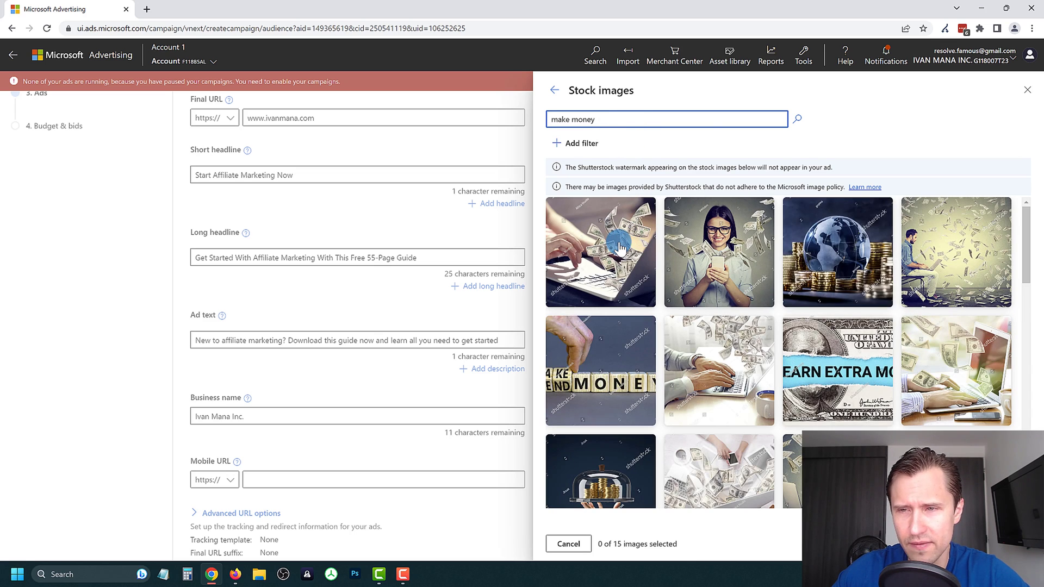
{"action": "left_click", "coordinate": [620, 248]}
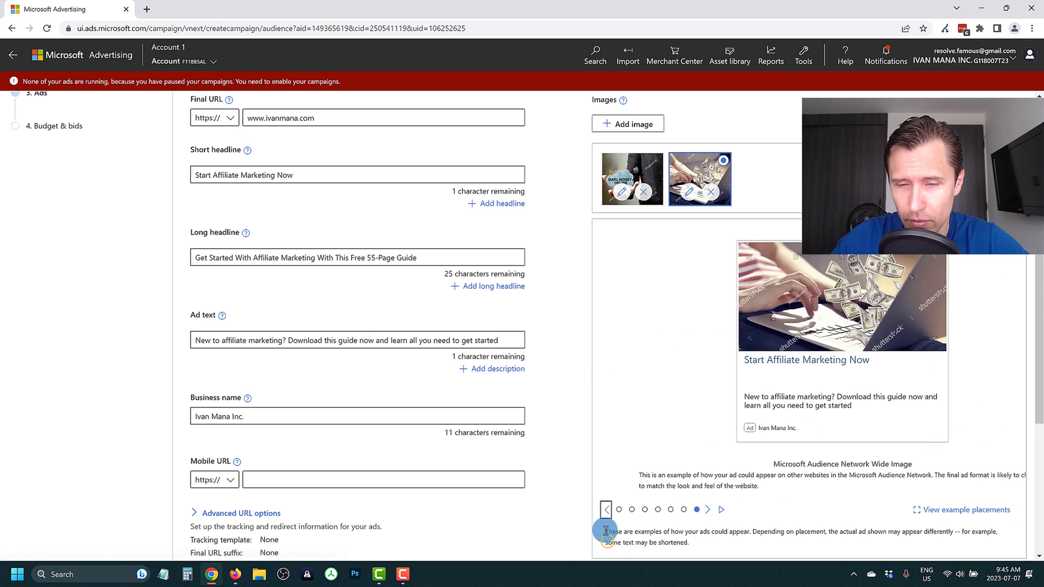
Step: Step through the ad previews for the Outlook and Microsoft Audience Network wide image placements
{"action": "left_click", "coordinate": [605, 509]}
{"action": "left_click", "coordinate": [606, 510]}
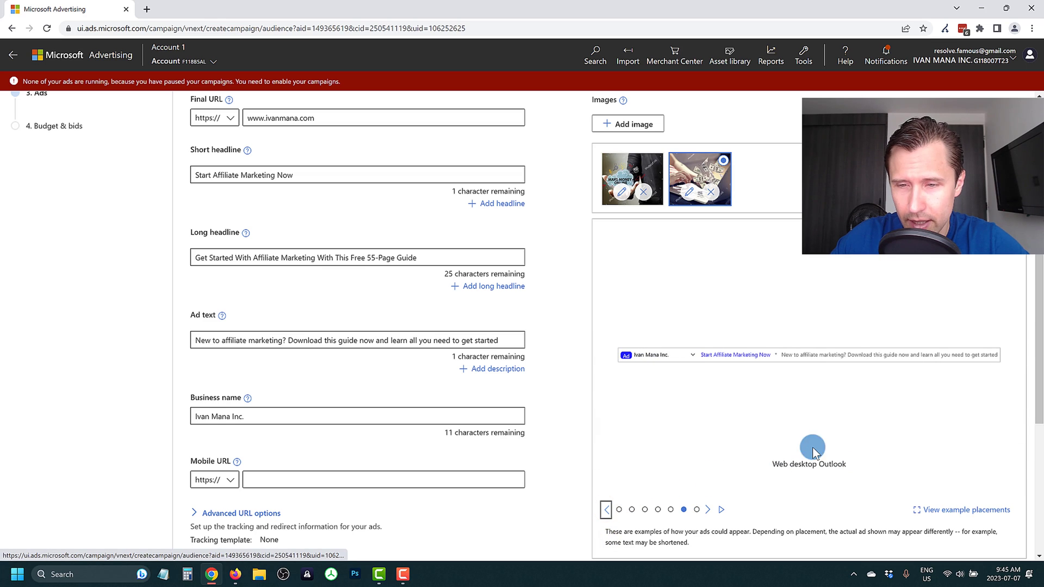
{"action": "left_click", "coordinate": [707, 510]}
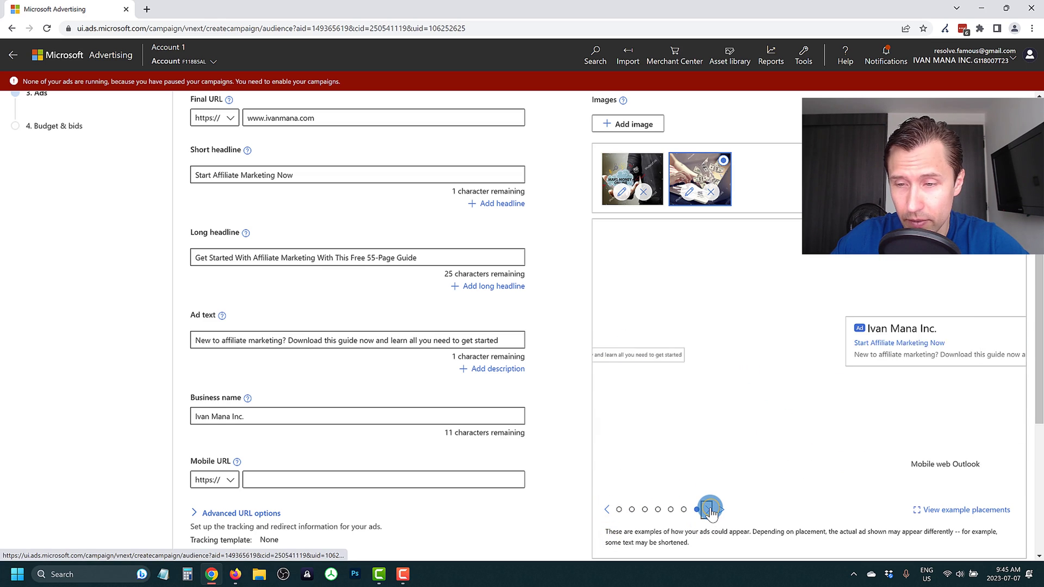
{"action": "left_click", "coordinate": [707, 509]}
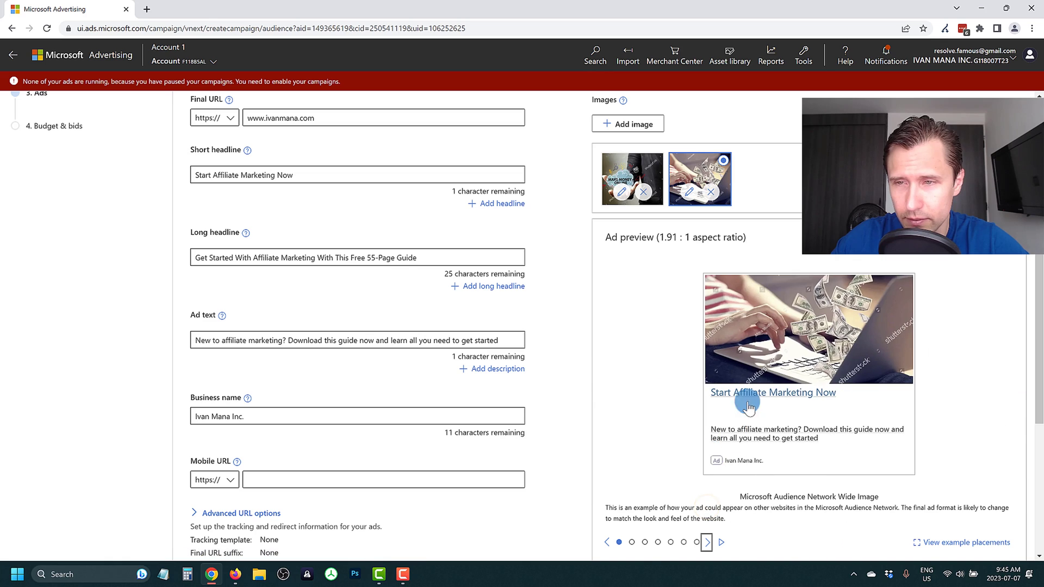
Step: Add a second short headline to the ad reading "Free Affiliate Marketing Guide"
{"action": "scroll", "coordinate": [537, 266], "scroll_direction": "up", "scroll_amount": 3}
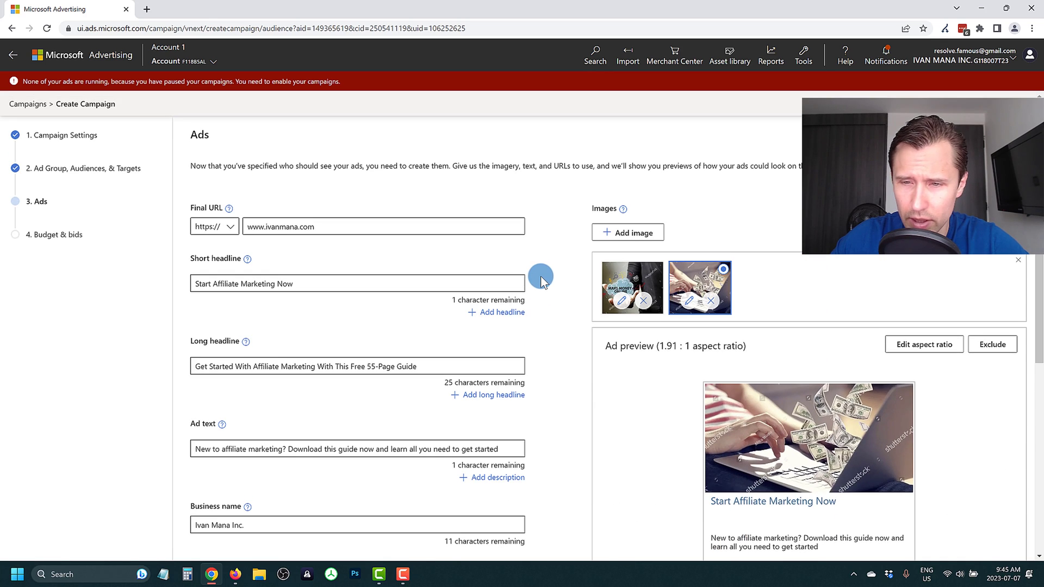
{"action": "scroll", "coordinate": [540, 276], "scroll_direction": "down", "scroll_amount": 2}
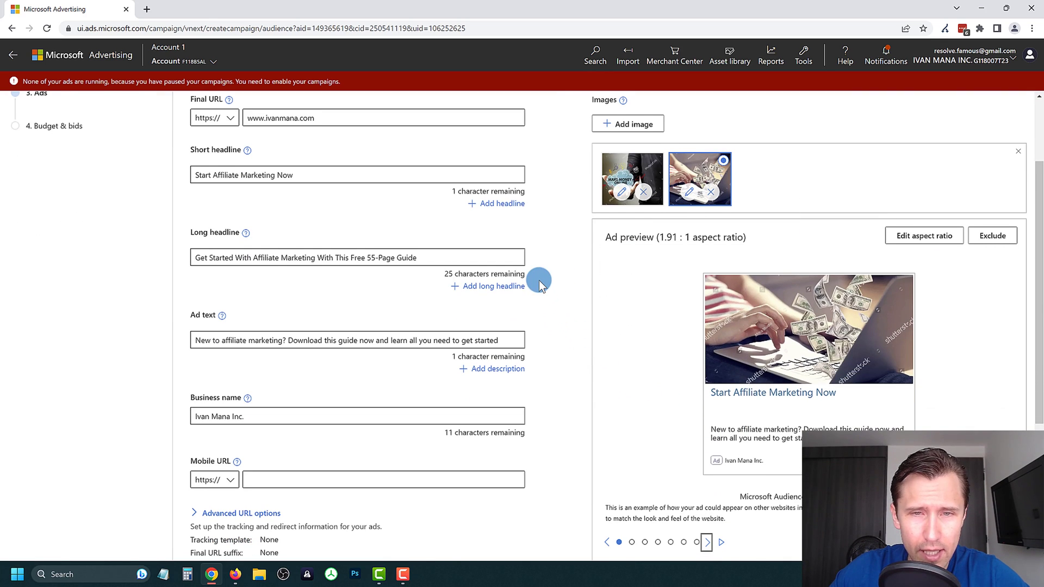
{"action": "scroll", "coordinate": [539, 279], "scroll_direction": "up", "scroll_amount": 1}
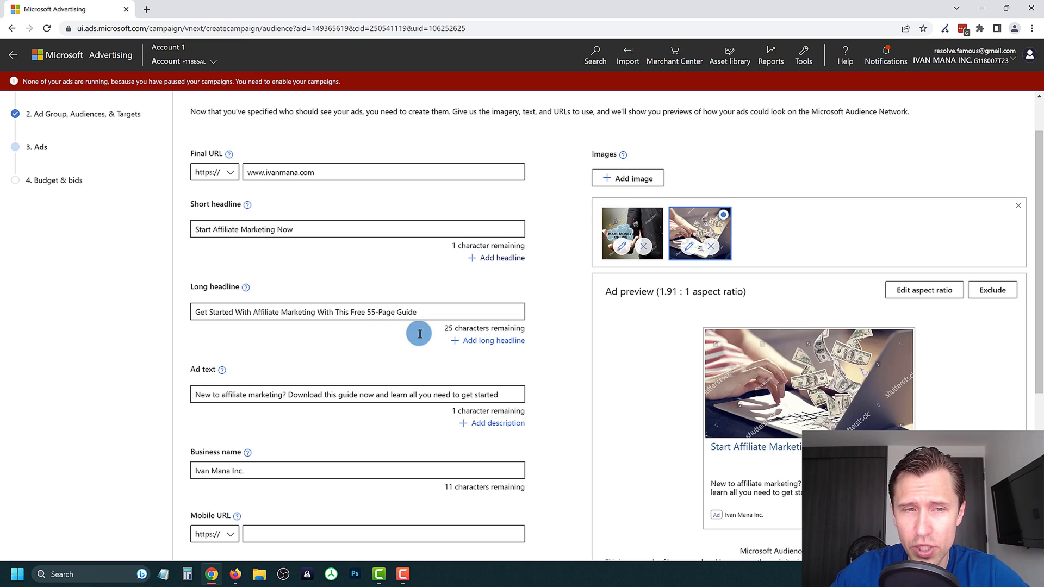
{"action": "left_click", "coordinate": [491, 259]}
{"action": "left_click", "coordinate": [235, 266]}
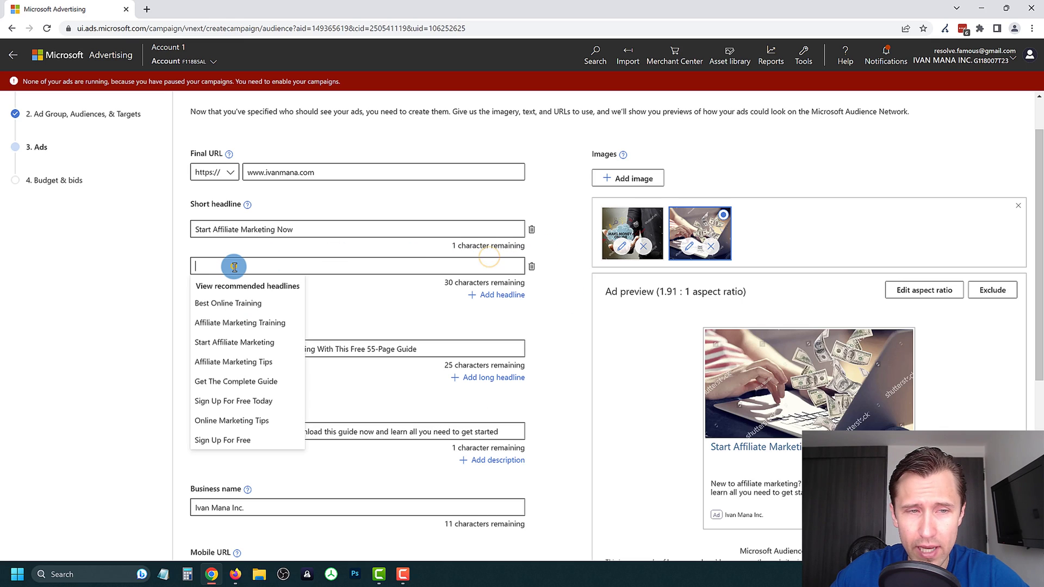
{"action": "type", "text": "Free "}
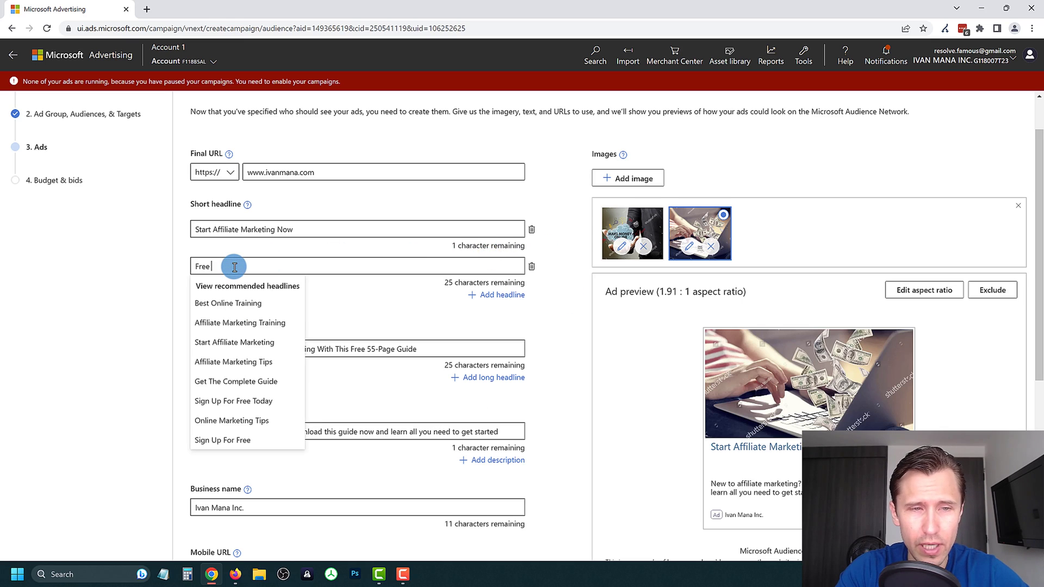
{"action": "type", "text": "Affiliate Marketing"}
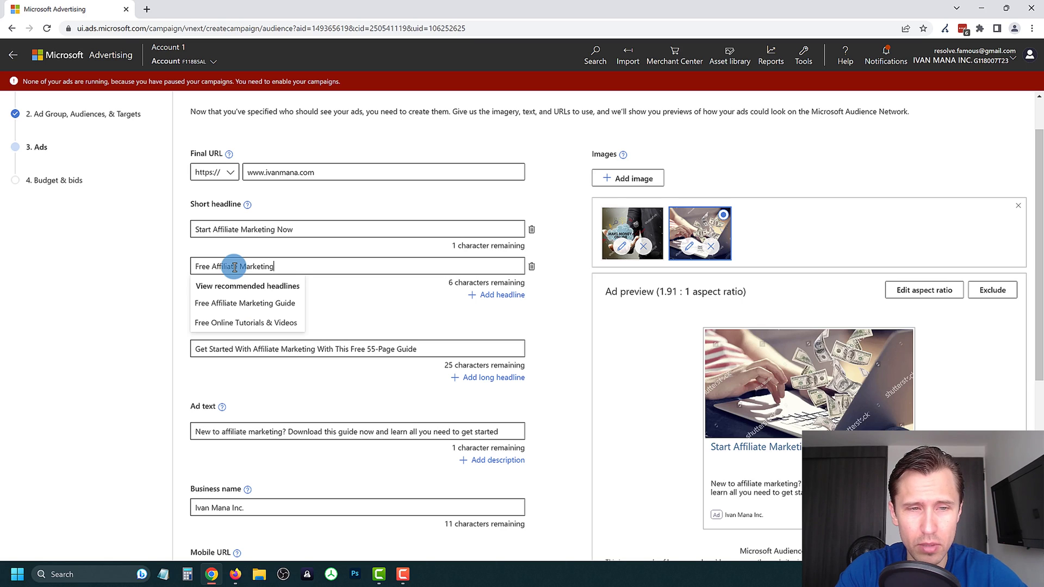
{"action": "type", "text": " Guide"}
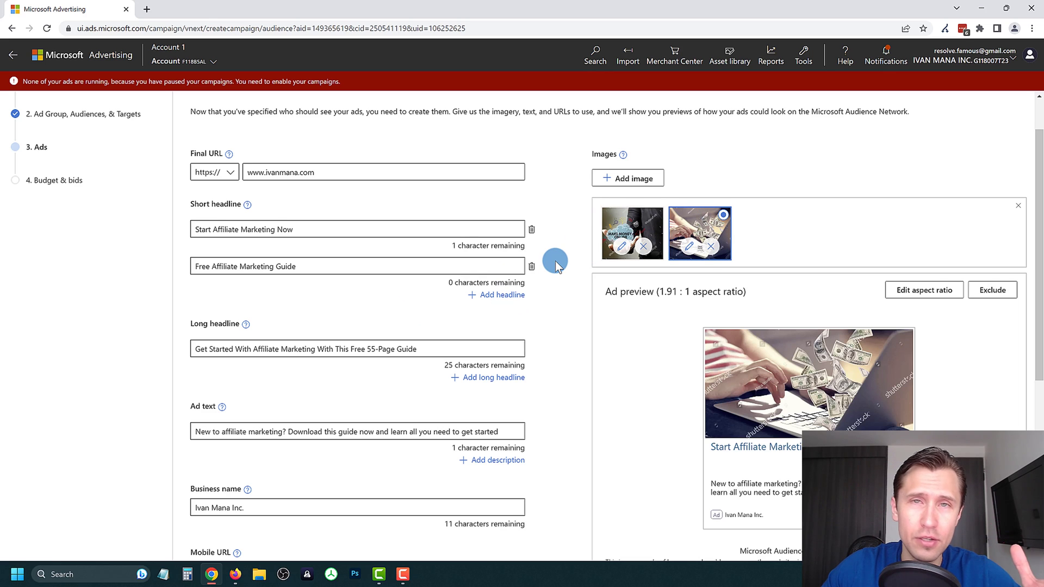
Step: Save the ad and continue to the campaign's budget and bids
{"action": "scroll", "coordinate": [556, 264], "scroll_direction": "down", "scroll_amount": 5}
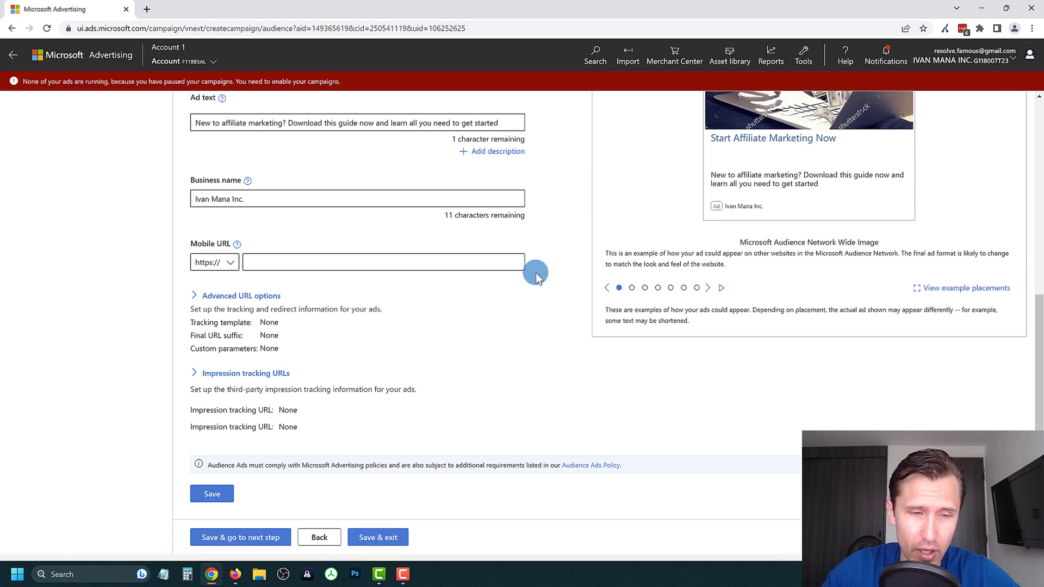
{"action": "left_click", "coordinate": [213, 482]}
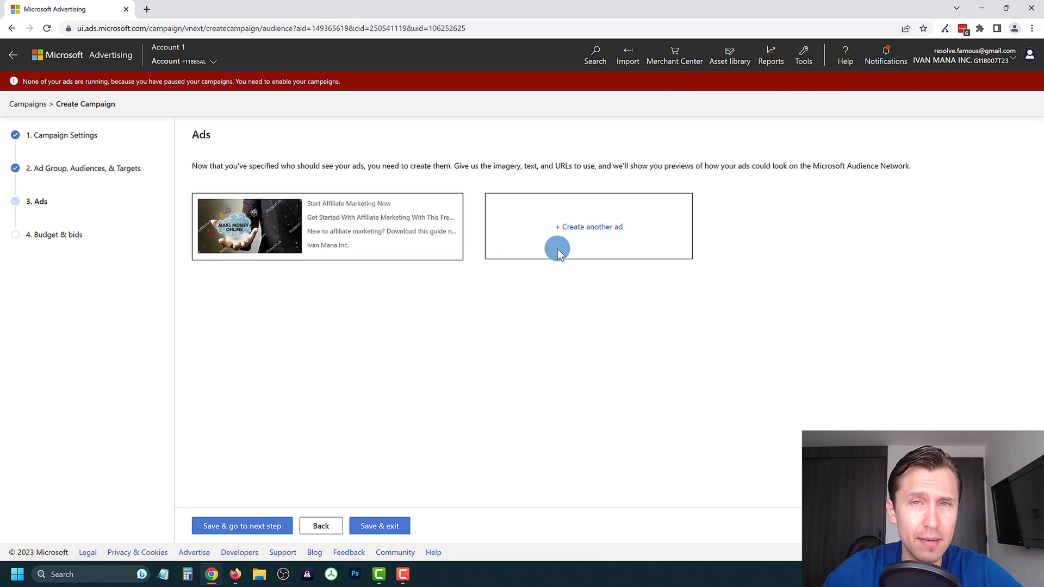
{"action": "mouse_move", "coordinate": [333, 205]}
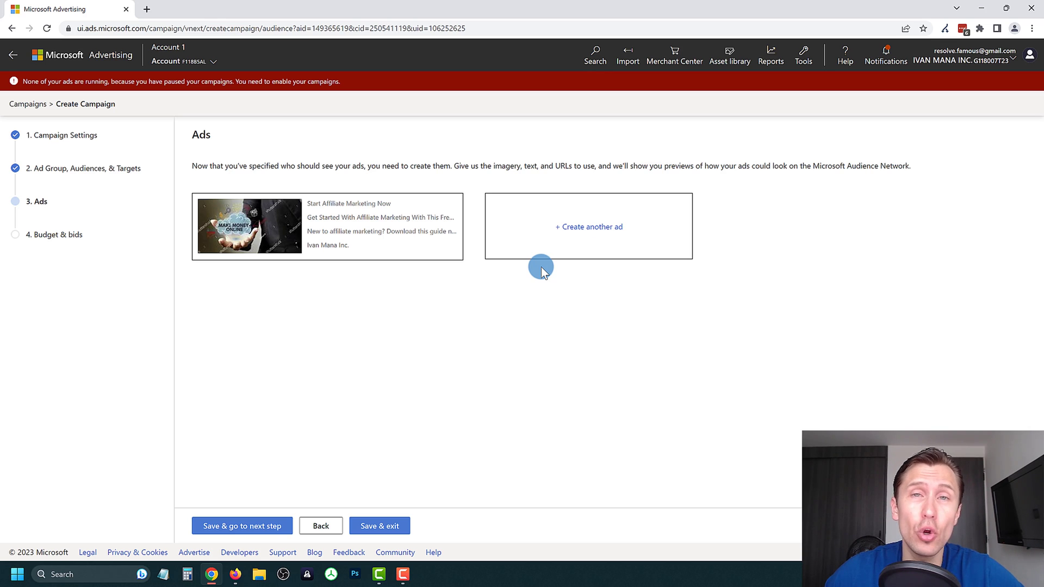
{"action": "left_click", "coordinate": [266, 526]}
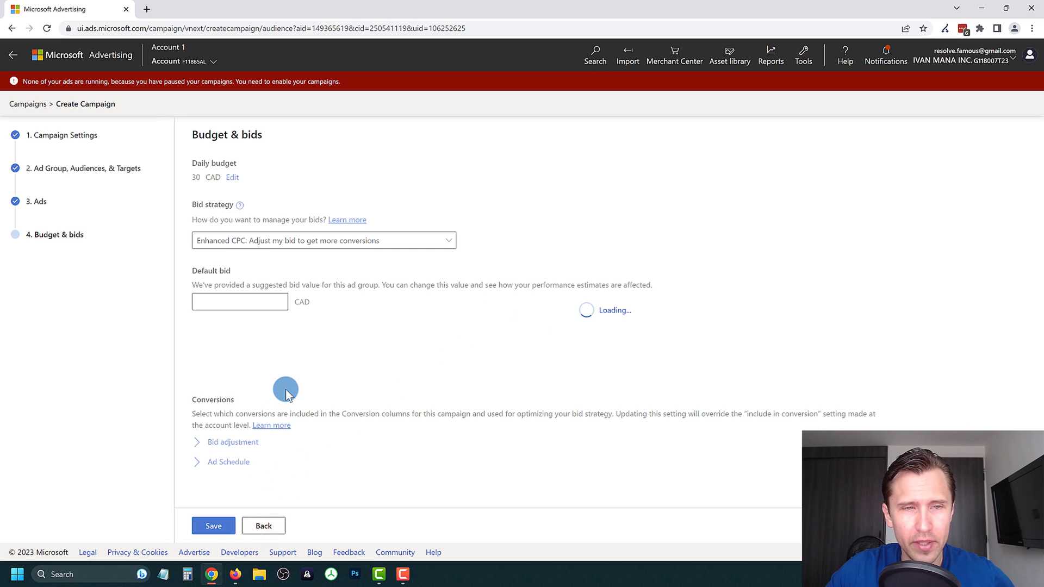
Step: Try the bid strategies "CPM: Cost per thousand viewable impressions" and "CPC: Cost per click" for comparison
{"action": "left_click", "coordinate": [278, 245]}
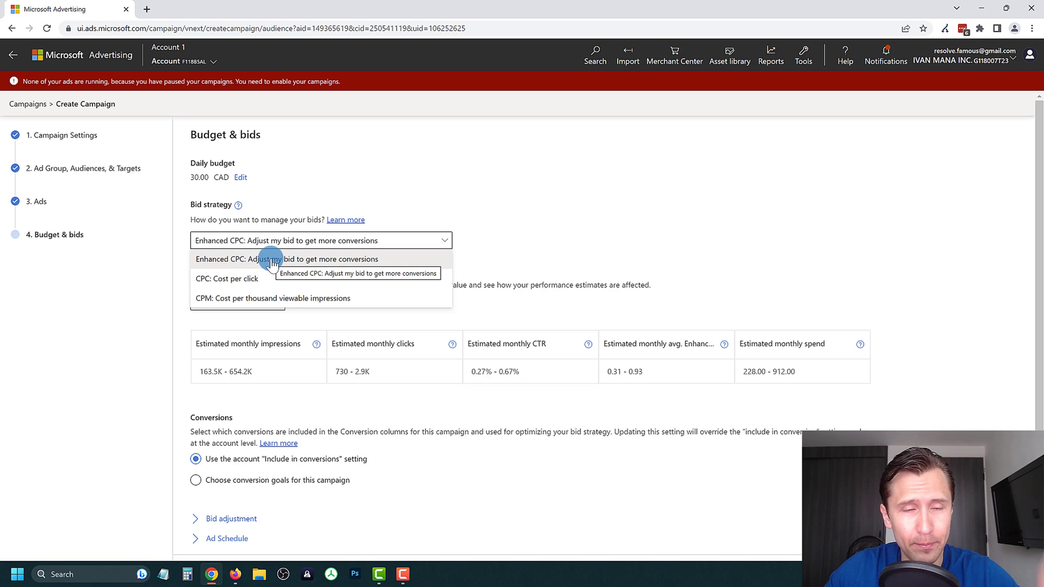
{"action": "left_click", "coordinate": [264, 297]}
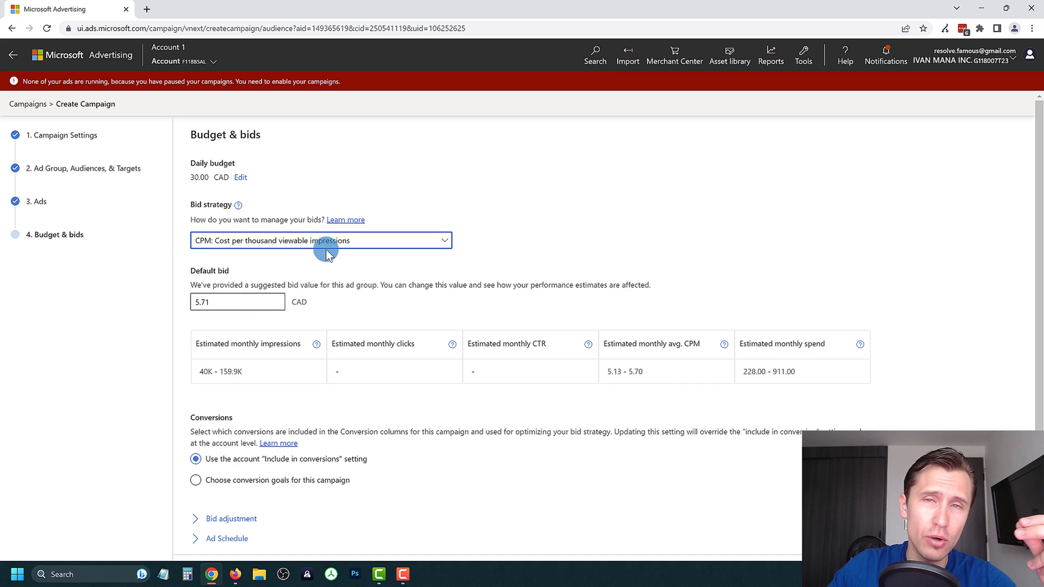
{"action": "left_click", "coordinate": [288, 238]}
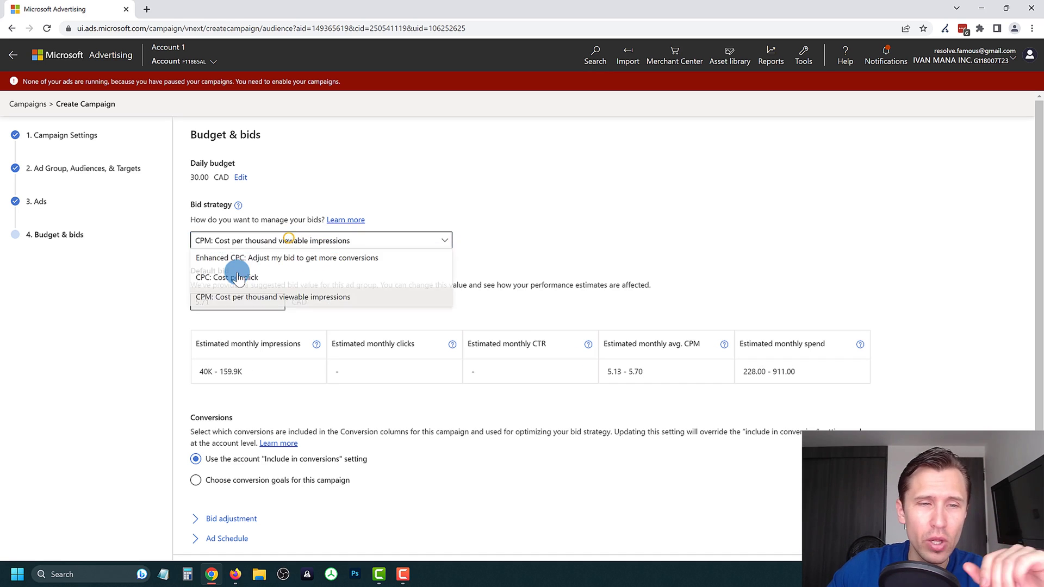
{"action": "left_click", "coordinate": [237, 277]}
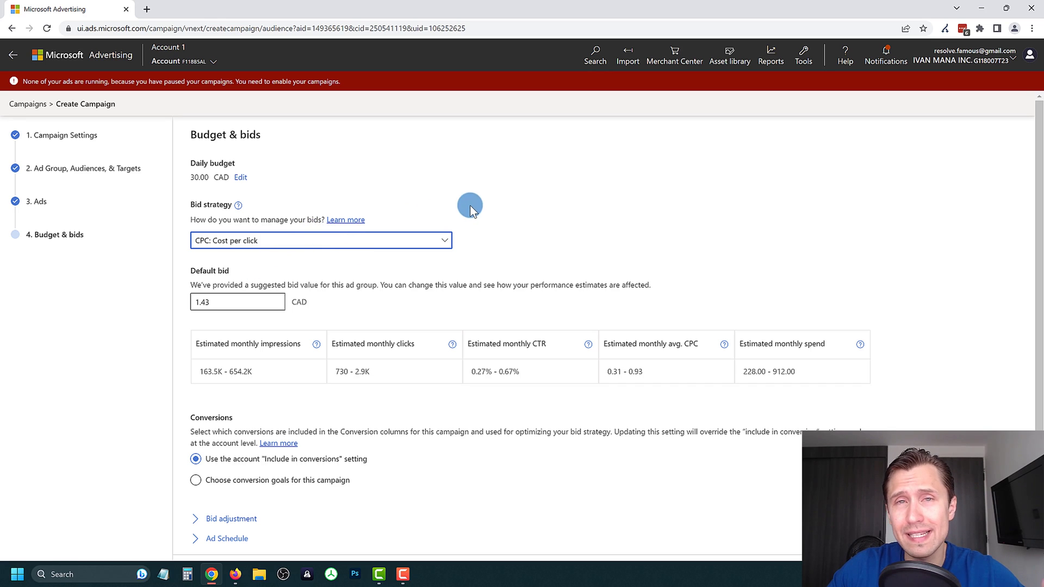
{"action": "left_click", "coordinate": [375, 240]}
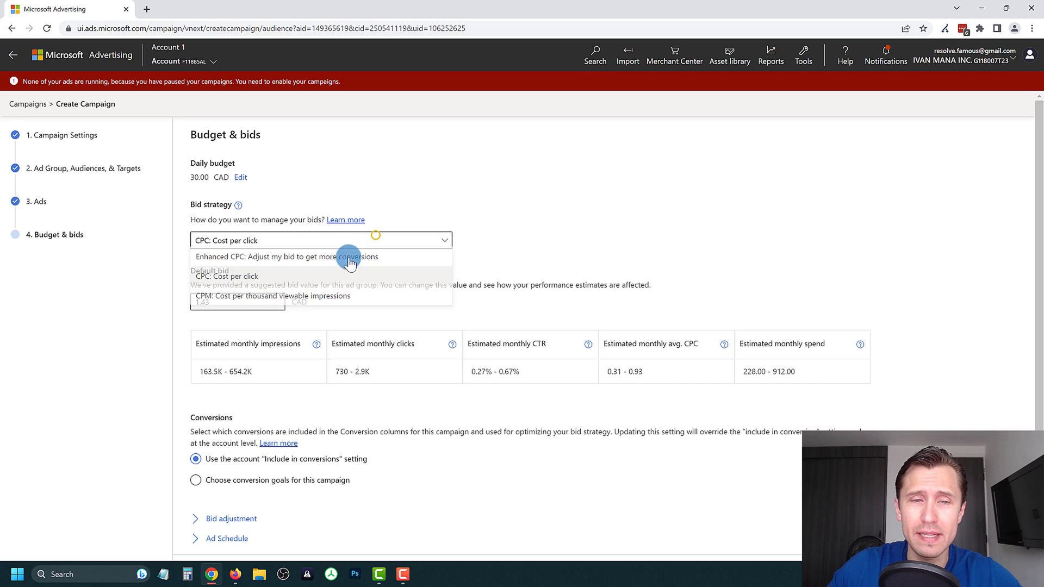
{"action": "left_click", "coordinate": [284, 305]}
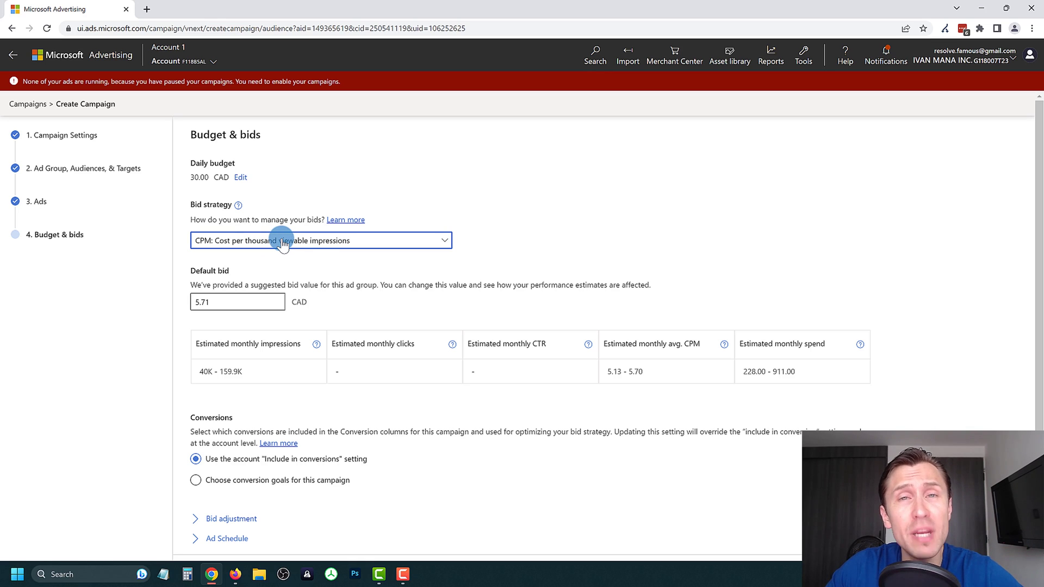
Step: Set the bid strategy to "CPC: Cost per click" and check the estimated monthly clicks at the suggested bid
{"action": "left_click", "coordinate": [282, 244]}
{"action": "left_click", "coordinate": [245, 273]}
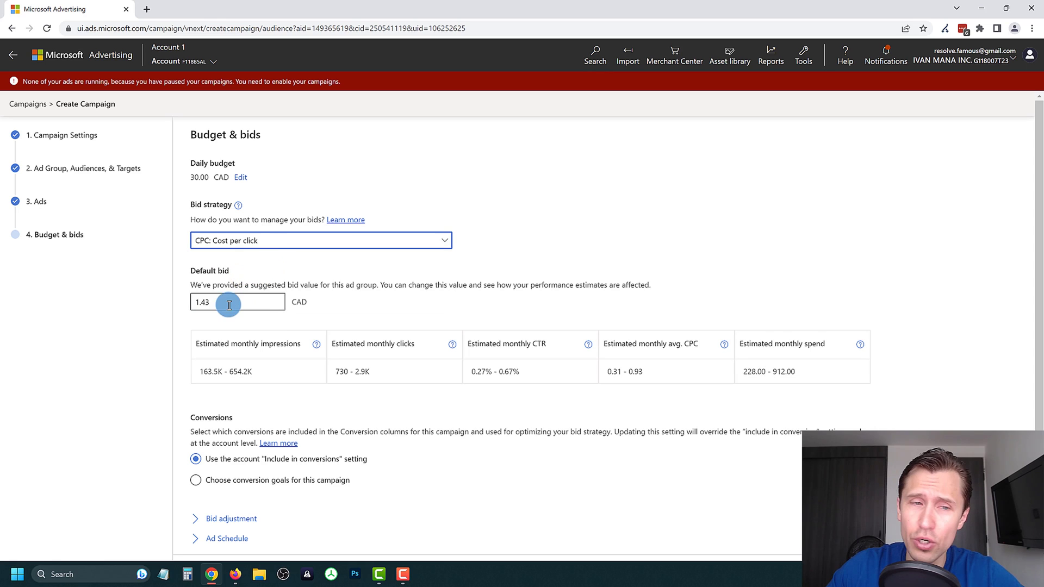
{"action": "left_click_drag", "start_coordinate": [208, 302], "coordinate": [192, 303]}
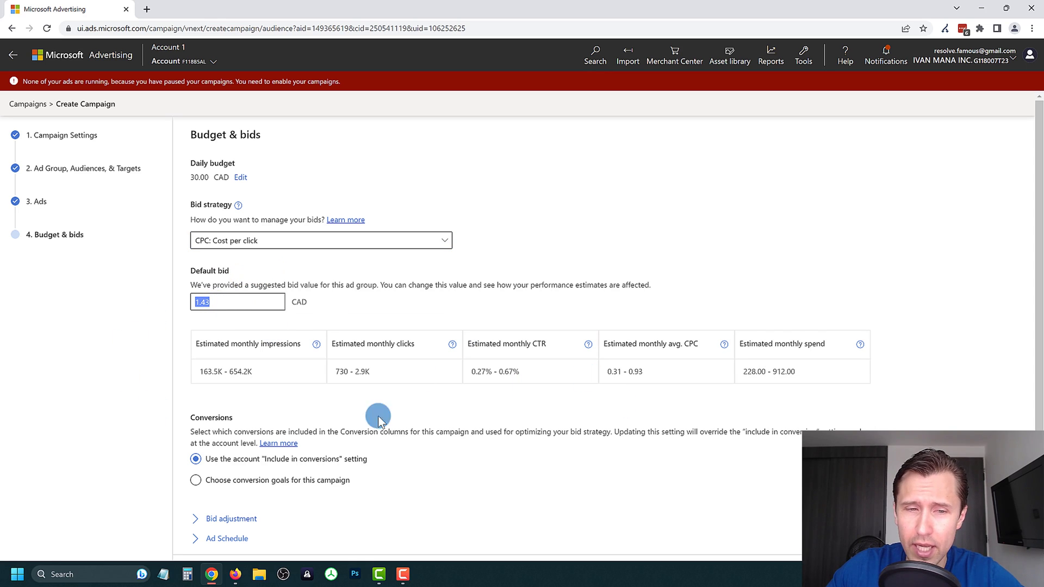
{"action": "left_click_drag", "start_coordinate": [330, 345], "coordinate": [401, 342]}
{"action": "triple_click", "coordinate": [358, 374]}
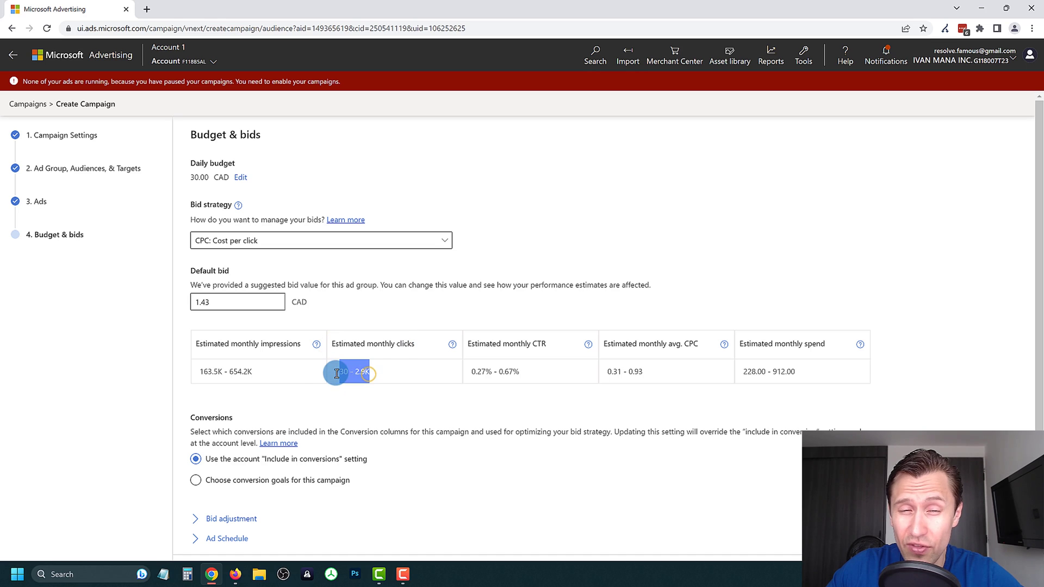
Step: Set the default bid to .20 CAD and check the estimated monthly clicks
{"action": "double_click", "coordinate": [211, 301]}
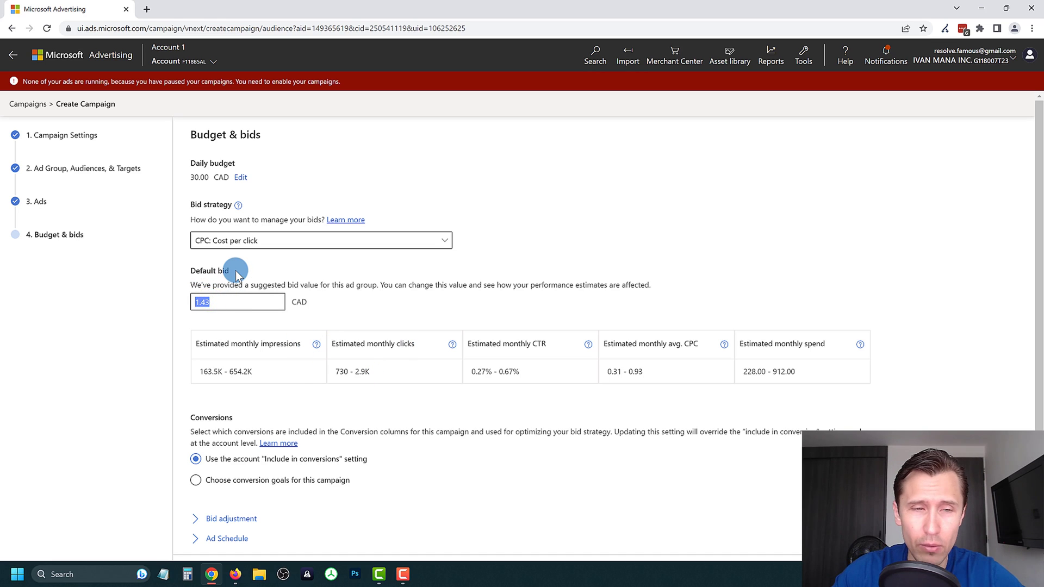
{"action": "key", "text": "BackSpace"}
{"action": "type", "text": ".20"}
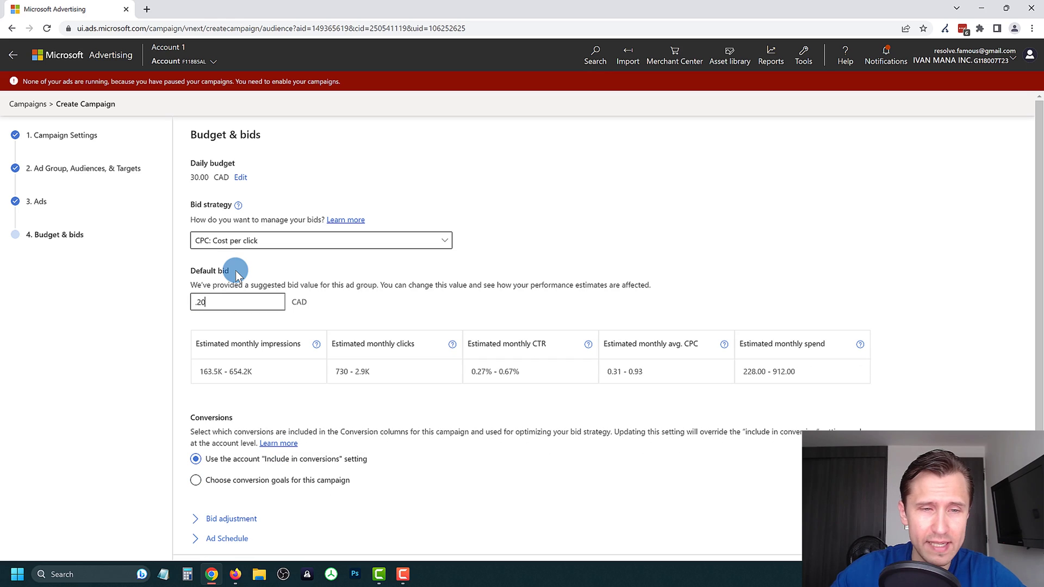
{"action": "left_click", "coordinate": [404, 377]}
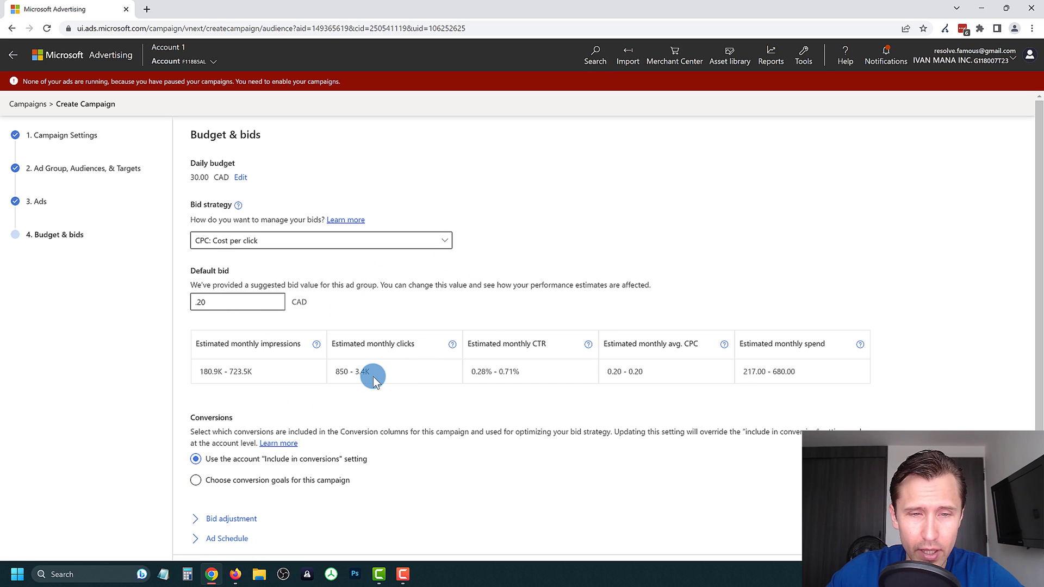
{"action": "triple_click", "coordinate": [377, 370]}
Step: Set the default bid to 0.10 CAD and review the estimated monthly clicks and spend
{"action": "left_click_drag", "start_coordinate": [255, 302], "coordinate": [169, 293]}
{"action": "key", "text": "BackSpace"}
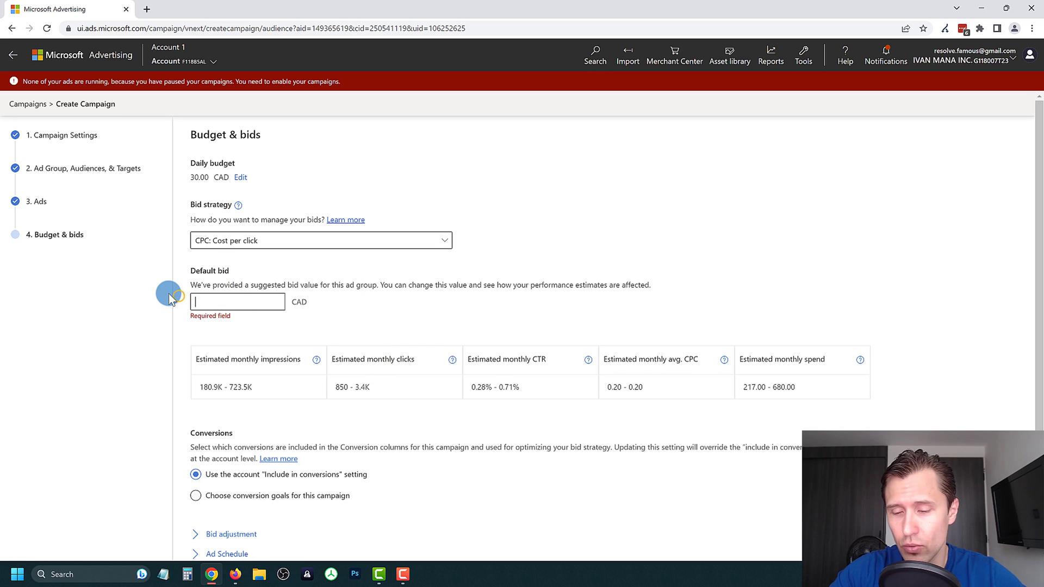
{"action": "type", "text": "0.20"}
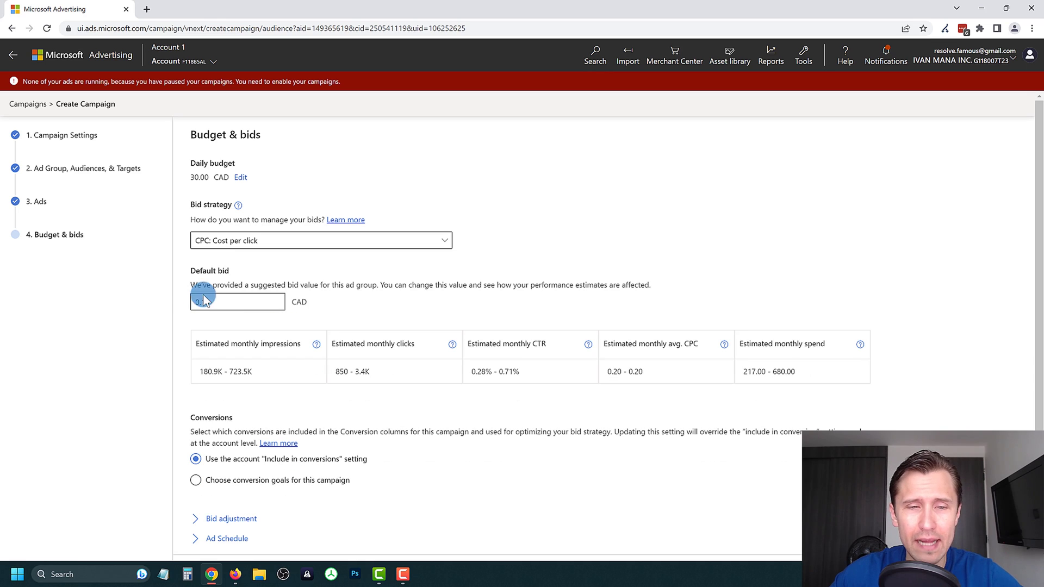
{"action": "left_click", "coordinate": [341, 301]}
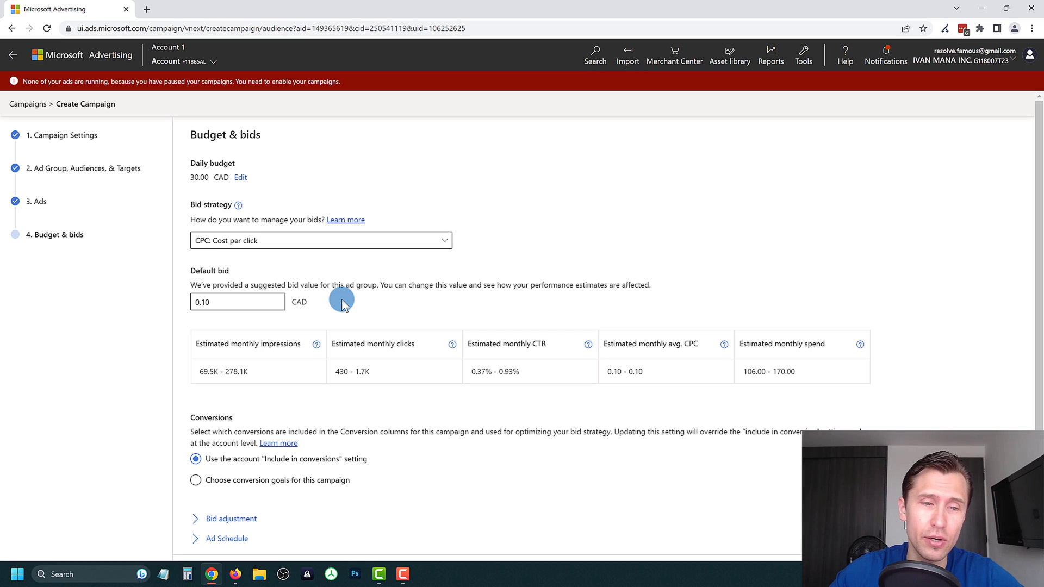
{"action": "triple_click", "coordinate": [356, 370]}
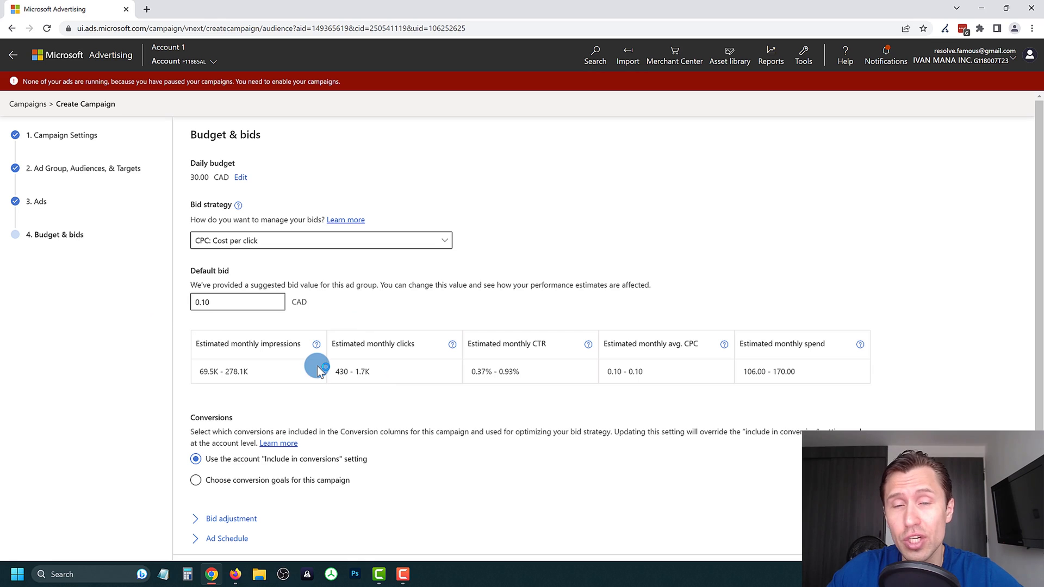
{"action": "triple_click", "coordinate": [228, 300]}
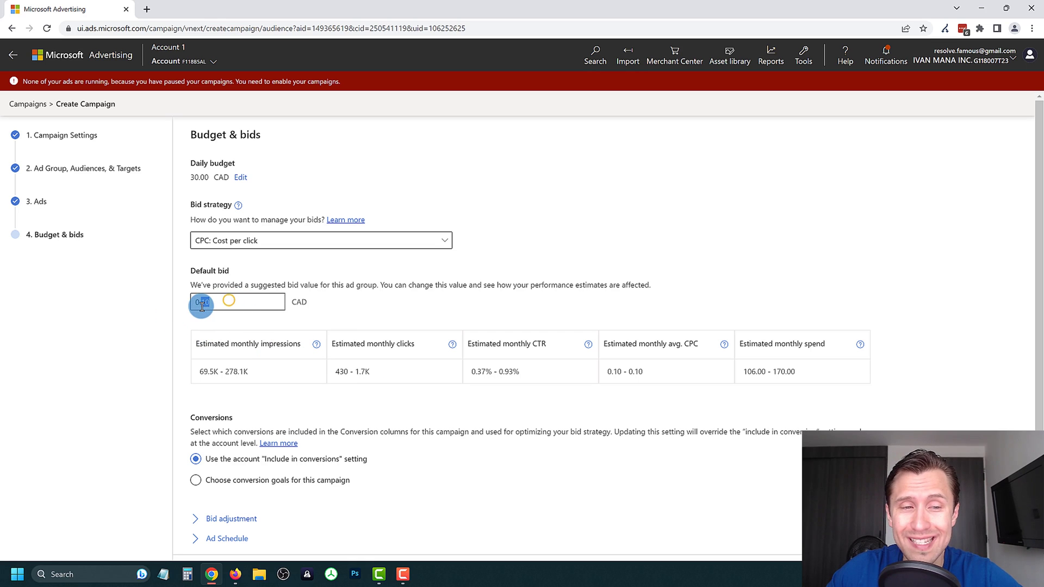
{"action": "left_click", "coordinate": [202, 306]}
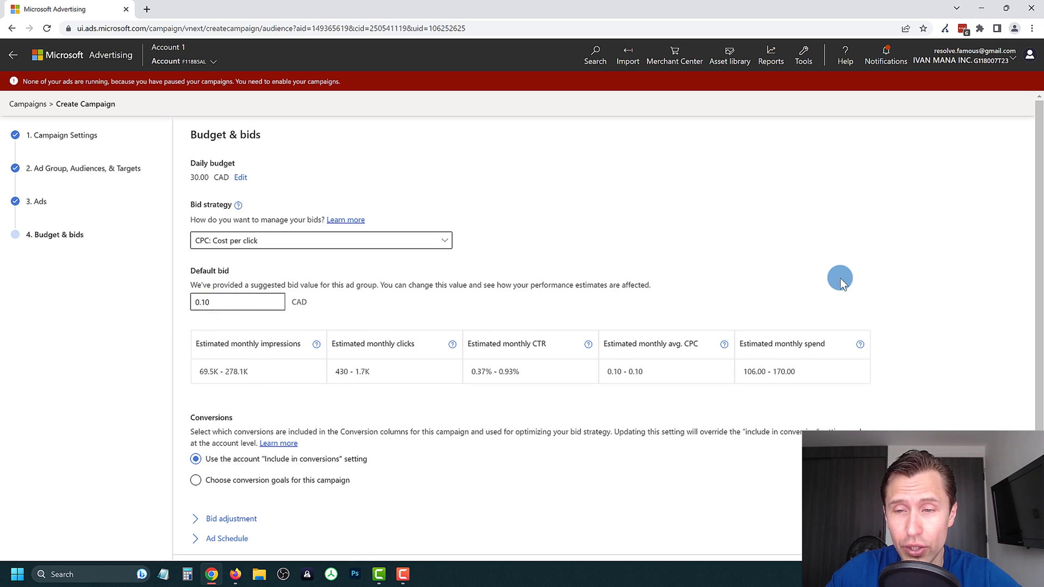
{"action": "left_click_drag", "start_coordinate": [745, 371], "coordinate": [814, 368]}
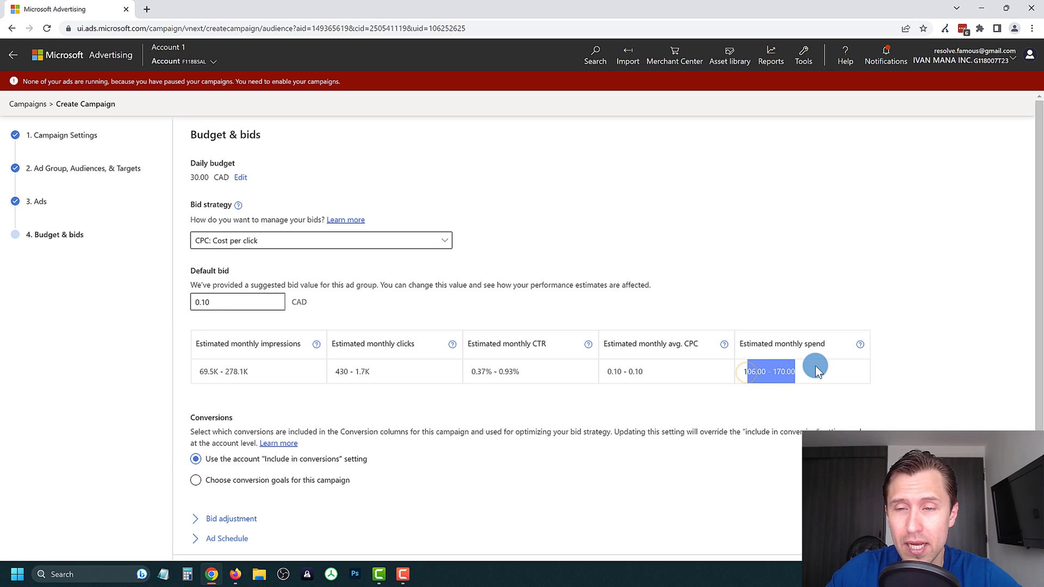
{"action": "left_click", "coordinate": [329, 394]}
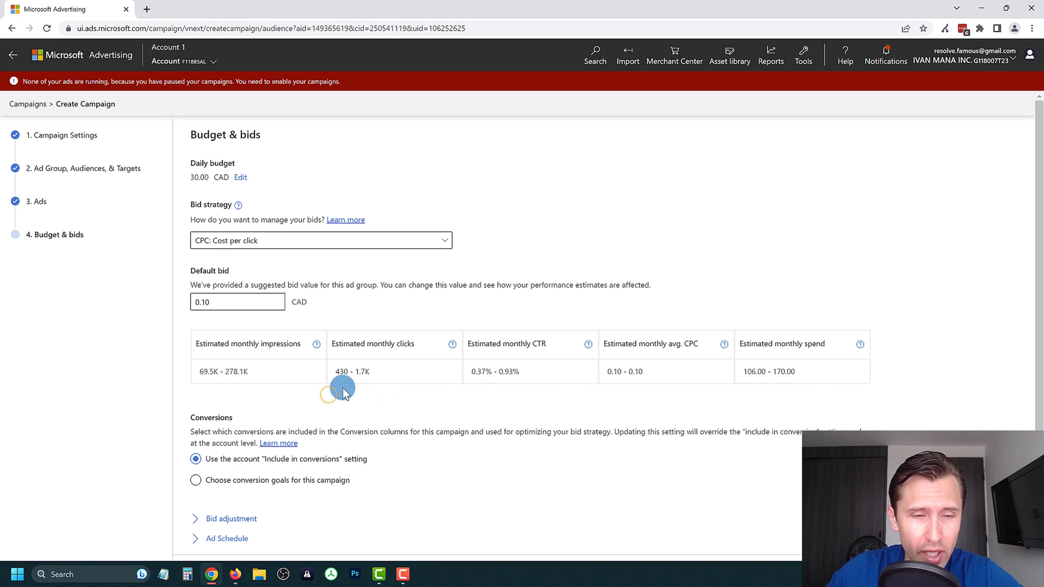
Step: Save the campaign with the account "Include in conversions" setting and open the new display campaign's ad groups
{"action": "scroll", "coordinate": [342, 387], "scroll_direction": "down", "scroll_amount": 1}
{"action": "left_click", "coordinate": [236, 435]}
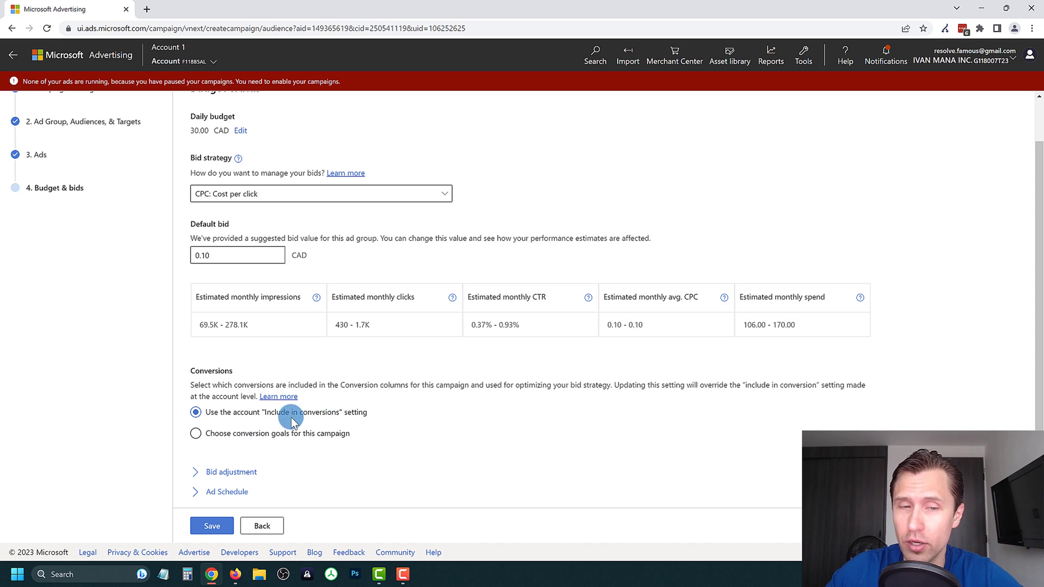
{"action": "left_click", "coordinate": [214, 525]}
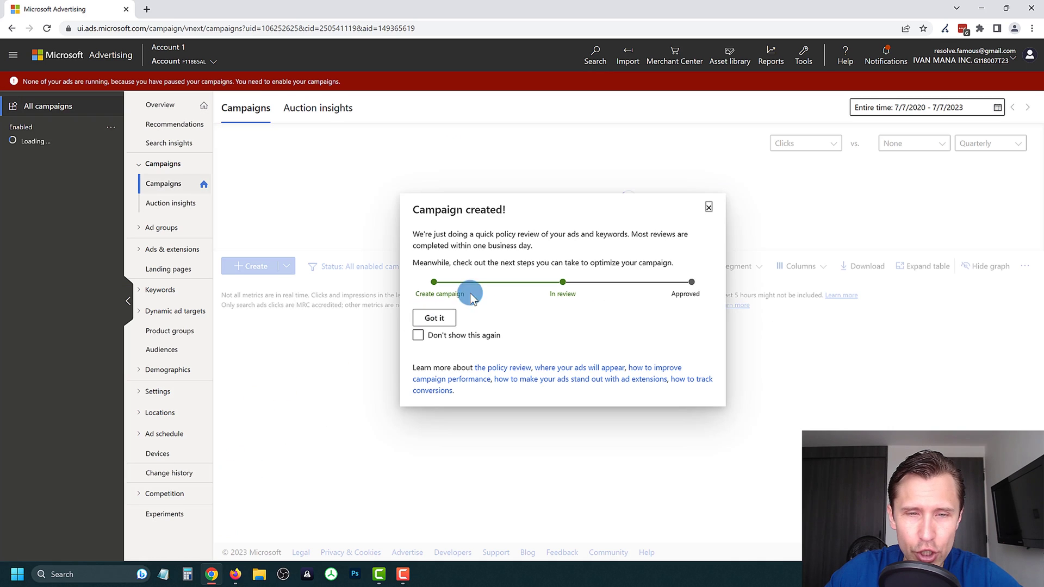
{"action": "left_click", "coordinate": [435, 318]}
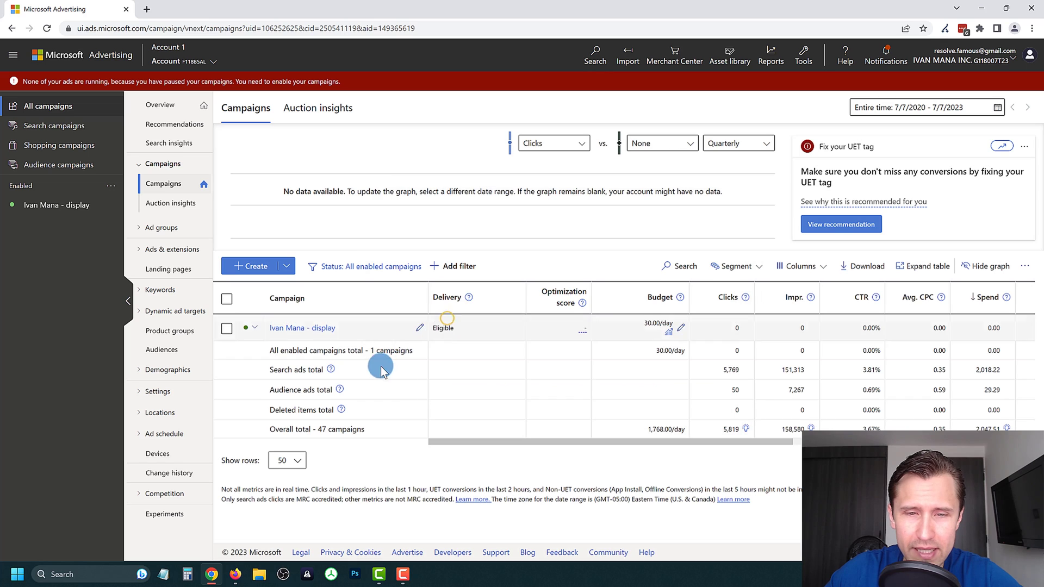
{"action": "left_click", "coordinate": [299, 330]}
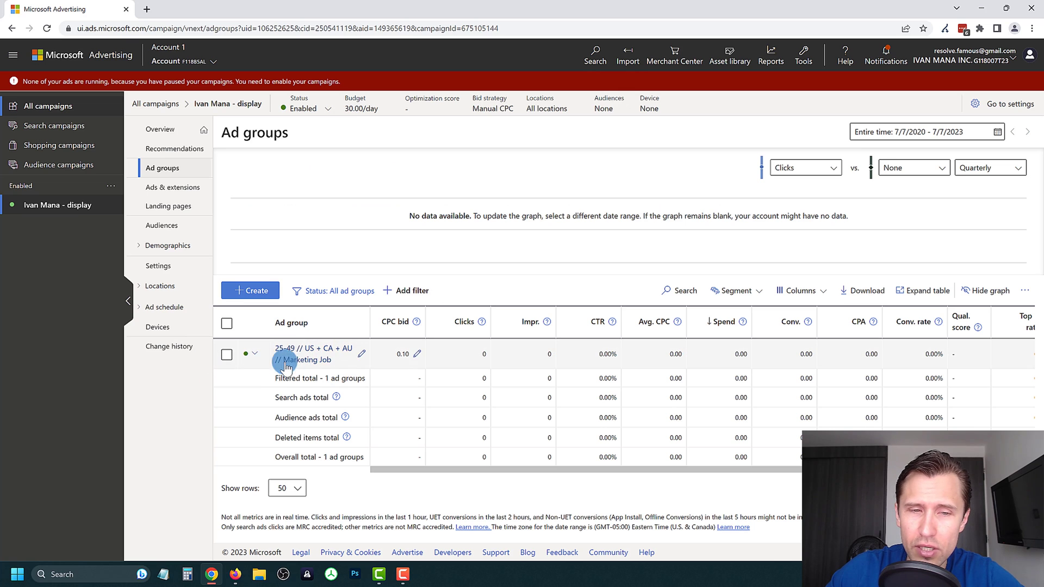
Step: Copy the "25-49 // US + CA + AU // Marketing Job" ad group and check the paste option without pasting
{"action": "left_click", "coordinate": [227, 356]}
{"action": "left_click", "coordinate": [294, 288]}
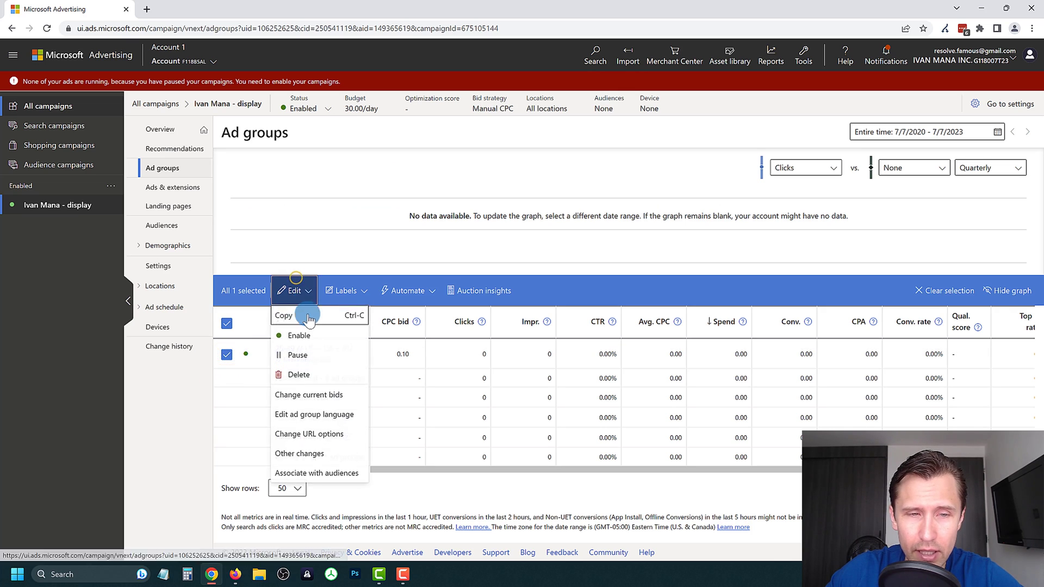
{"action": "left_click", "coordinate": [293, 314]}
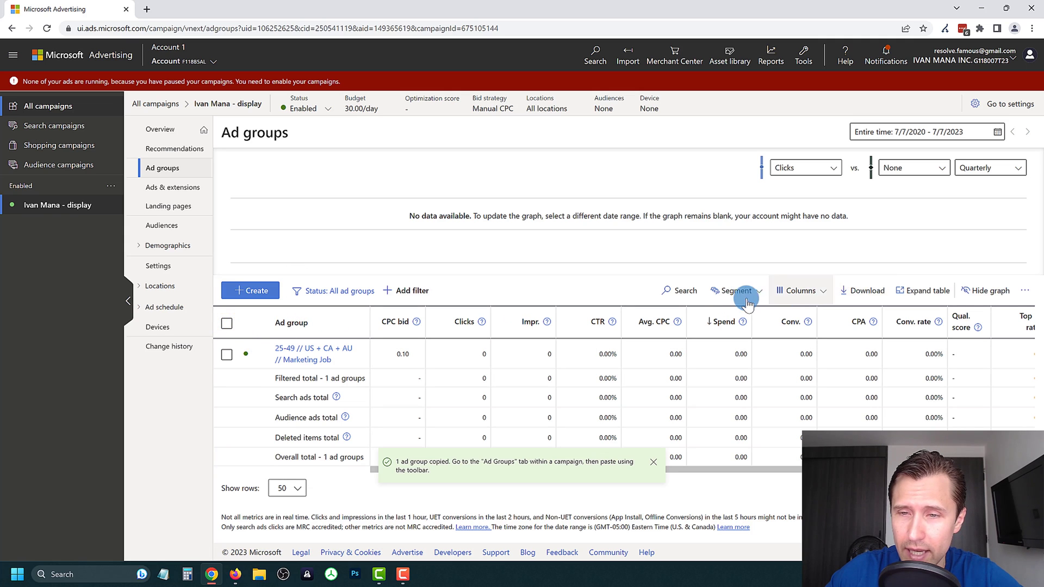
{"action": "left_click", "coordinate": [1026, 290]}
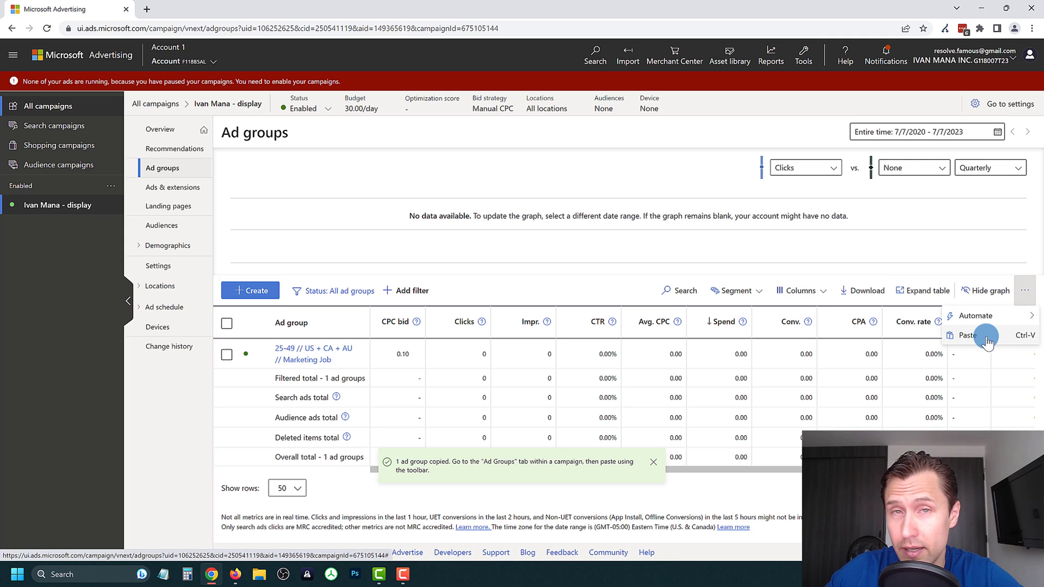
{"action": "left_click", "coordinate": [195, 407]}
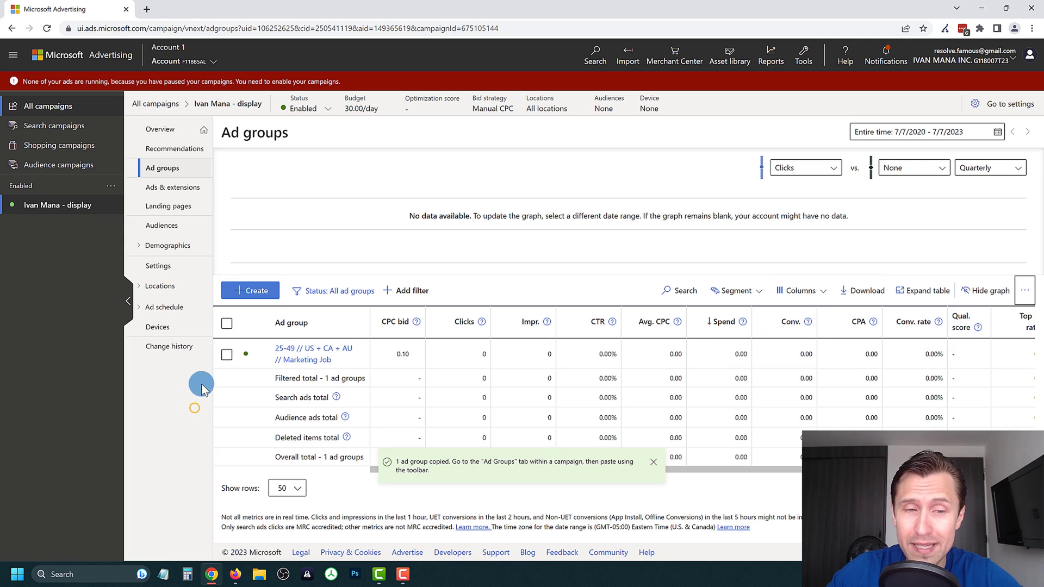
Step: Open the "25-49 // US + CA + AU // Marketing Job" ad group and review its age, gender, company and industry demographics
{"action": "left_click", "coordinate": [318, 350]}
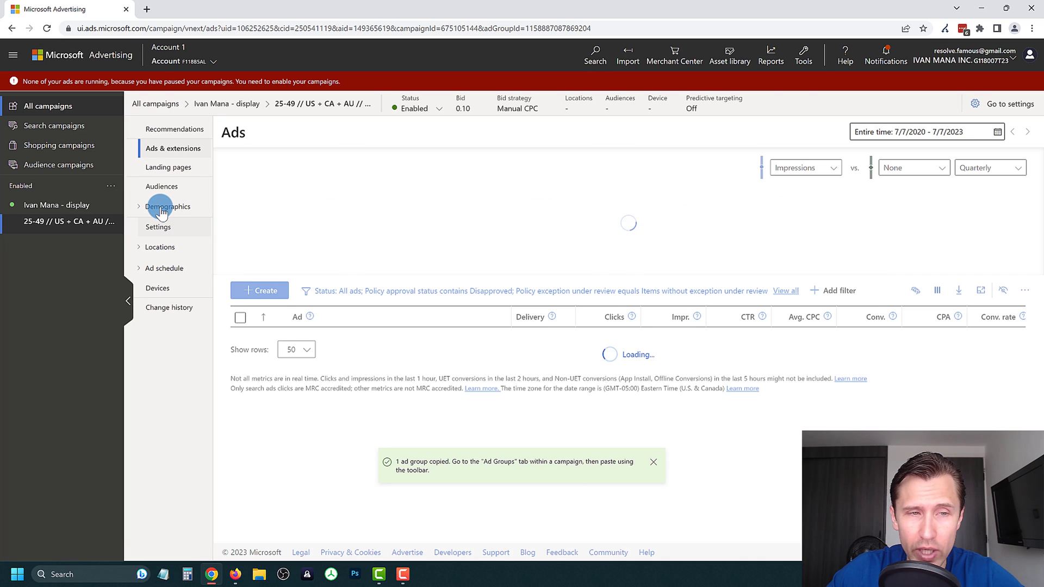
{"action": "left_click", "coordinate": [162, 212]}
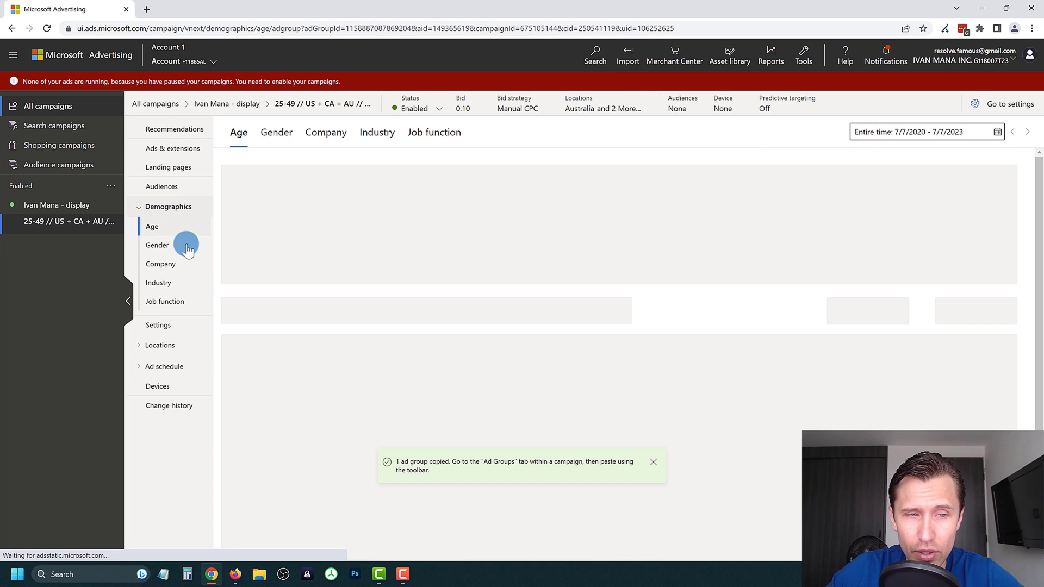
{"action": "left_click", "coordinate": [171, 225]}
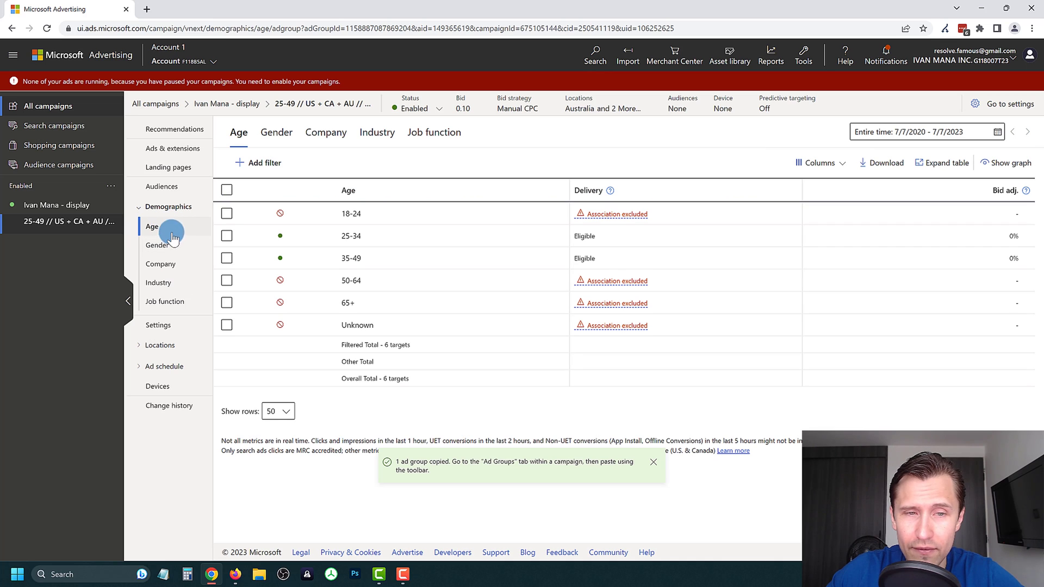
{"action": "left_click", "coordinate": [154, 250]}
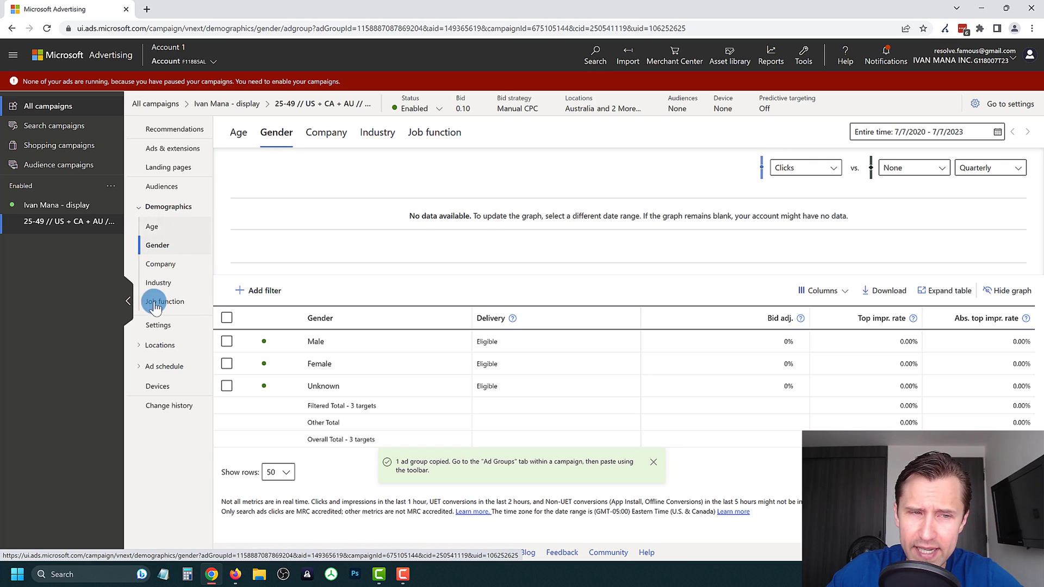
{"action": "left_click", "coordinate": [184, 265]}
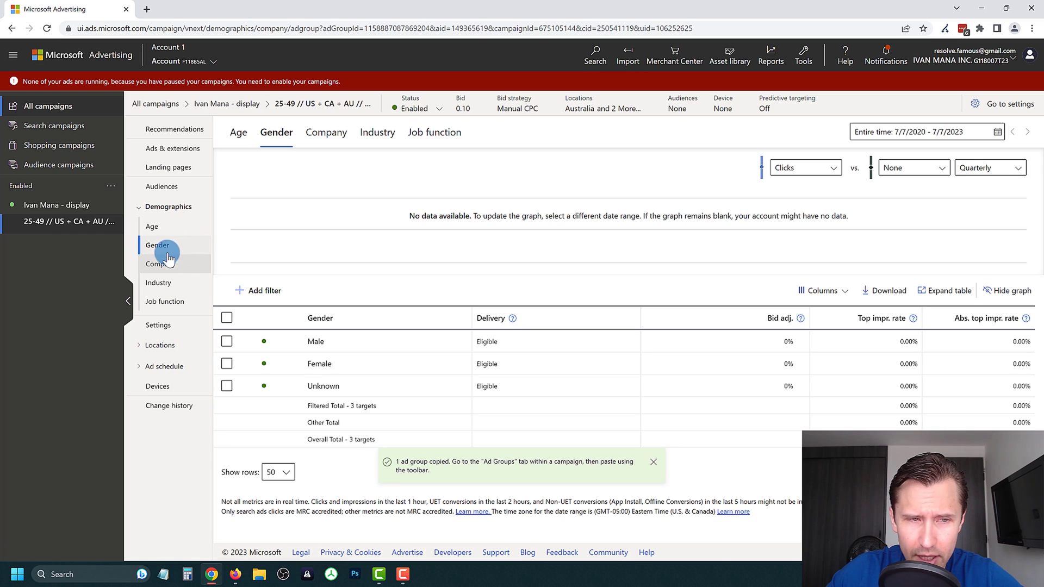
{"action": "left_click", "coordinate": [163, 286]}
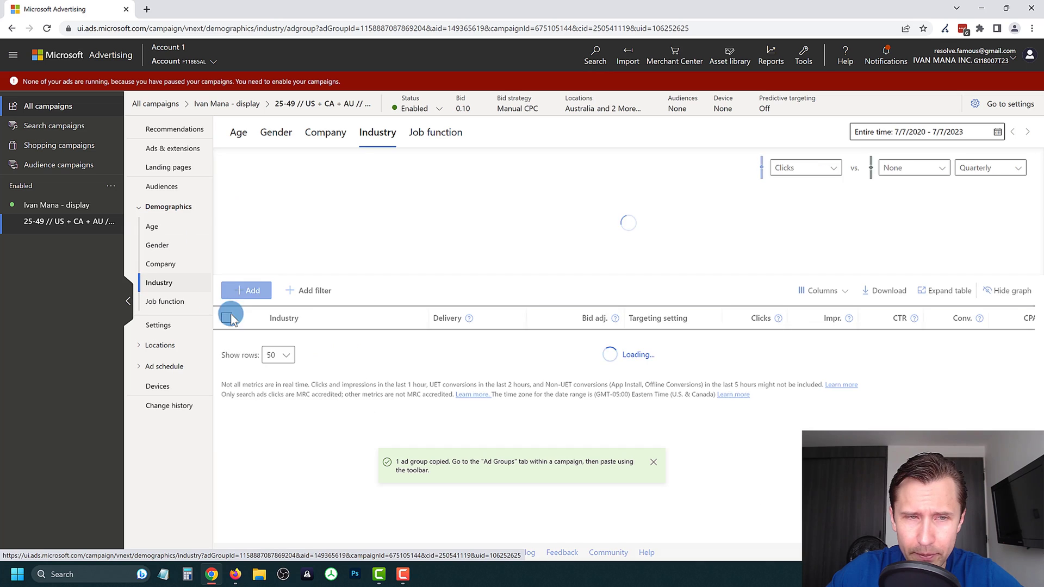
{"action": "left_click", "coordinate": [180, 267]}
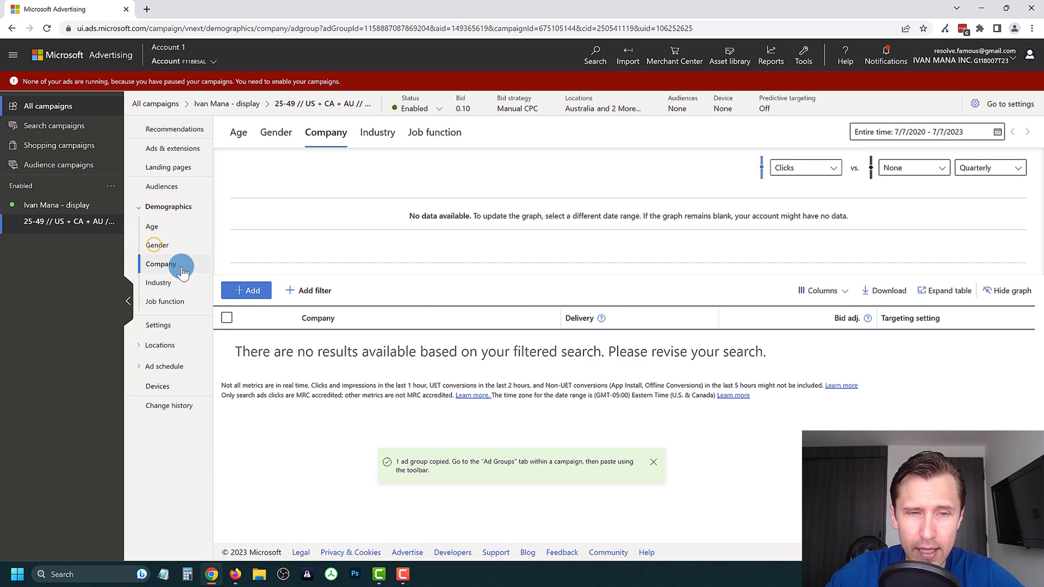
Step: Check the status options for the 18-24 and 35-49 age ranges without changing them
{"action": "left_click", "coordinate": [174, 227]}
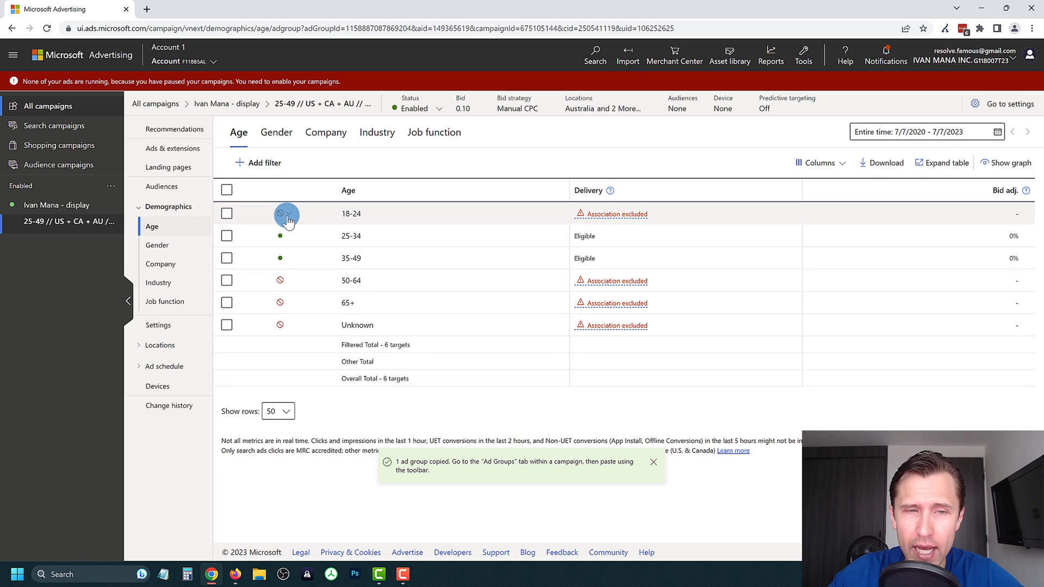
{"action": "left_click", "coordinate": [282, 214]}
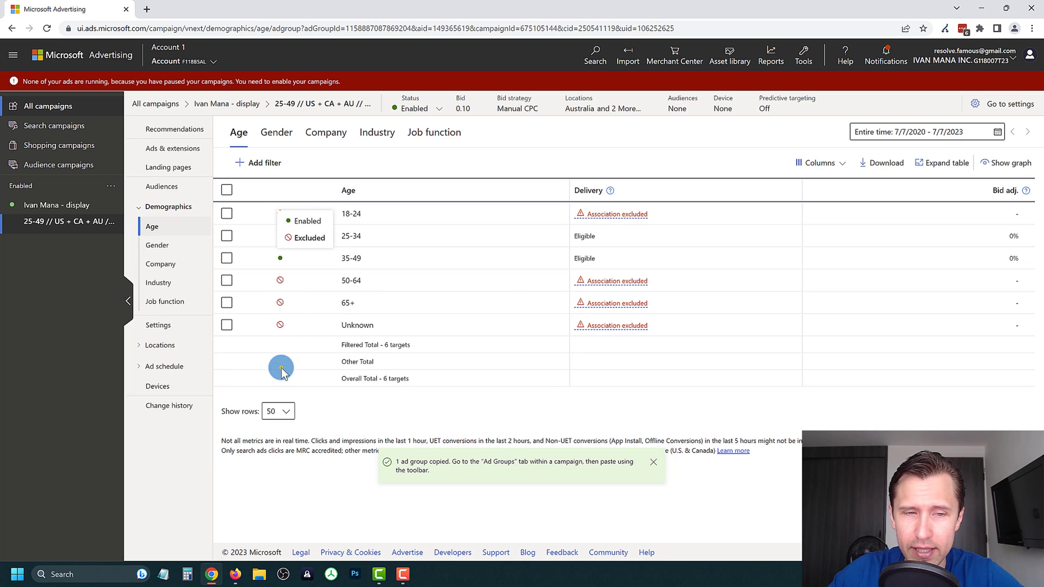
{"action": "left_click", "coordinate": [282, 258]}
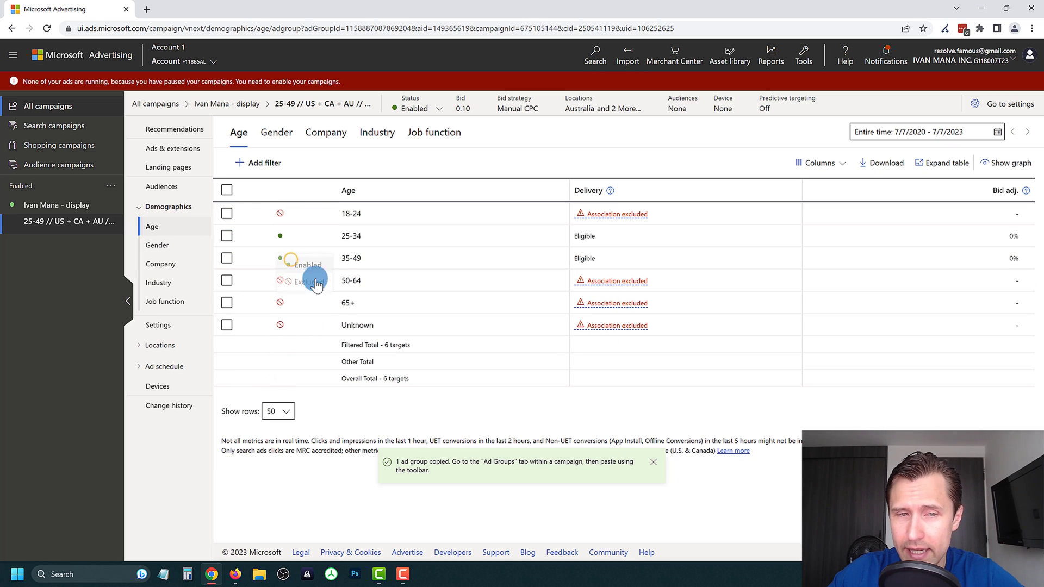
{"action": "left_click", "coordinate": [312, 373]}
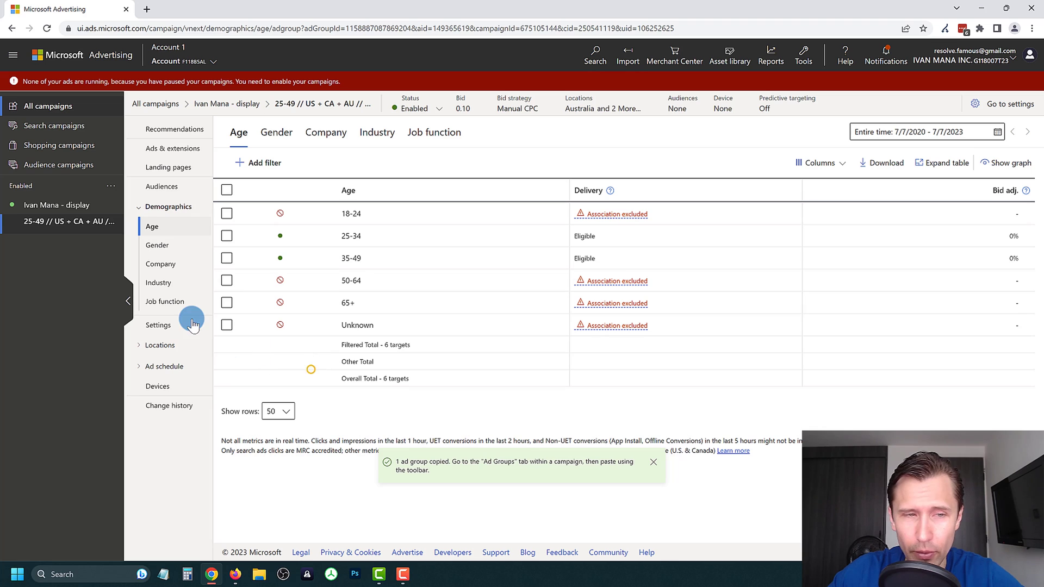
Step: Show the display campaign's ads and remove the policy approval status and policy exception filters from the list
{"action": "left_click", "coordinate": [172, 148]}
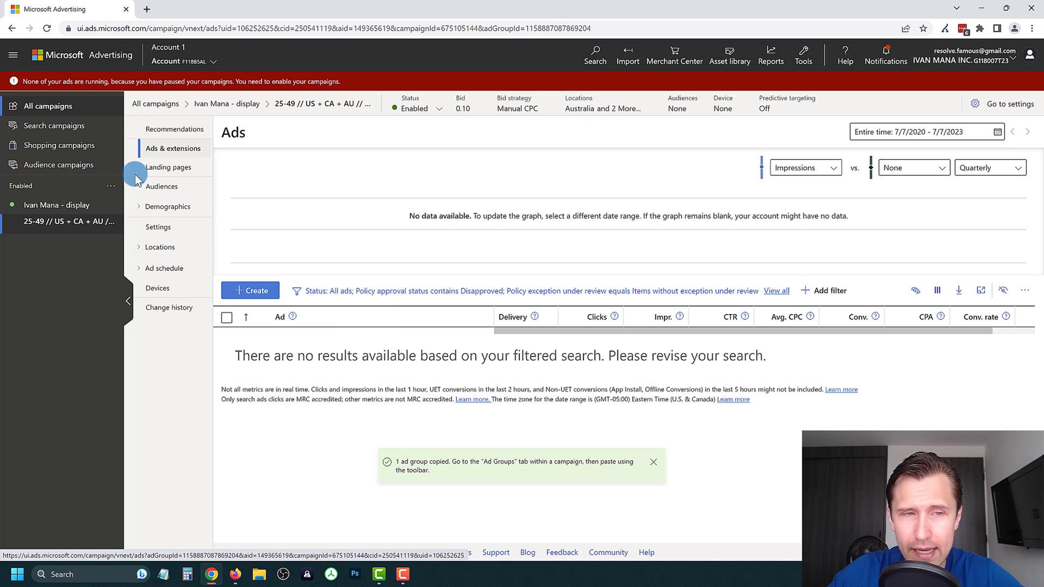
{"action": "left_click", "coordinate": [55, 205]}
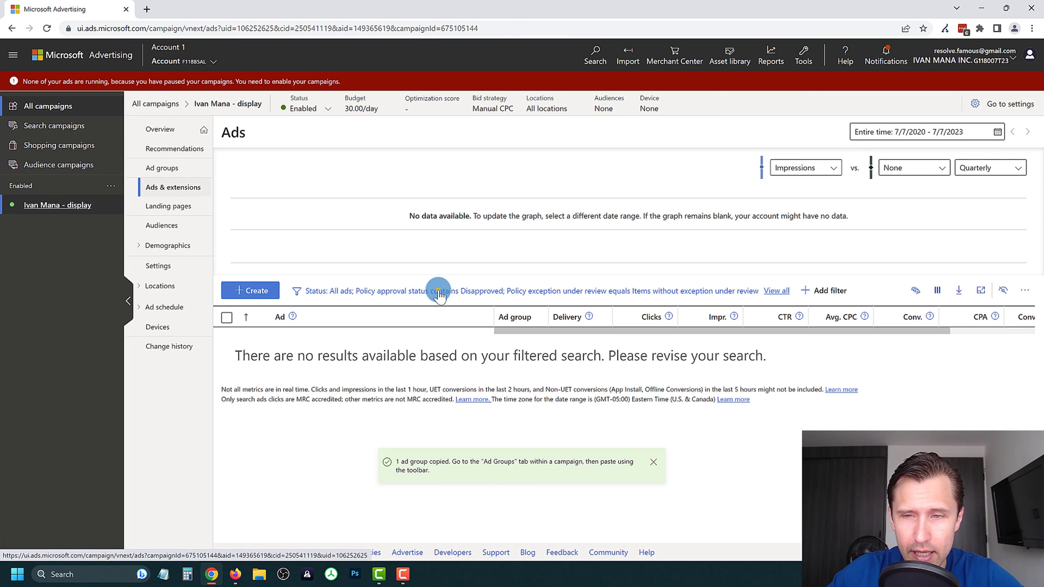
{"action": "left_click", "coordinate": [439, 293]}
{"action": "left_click", "coordinate": [438, 290]}
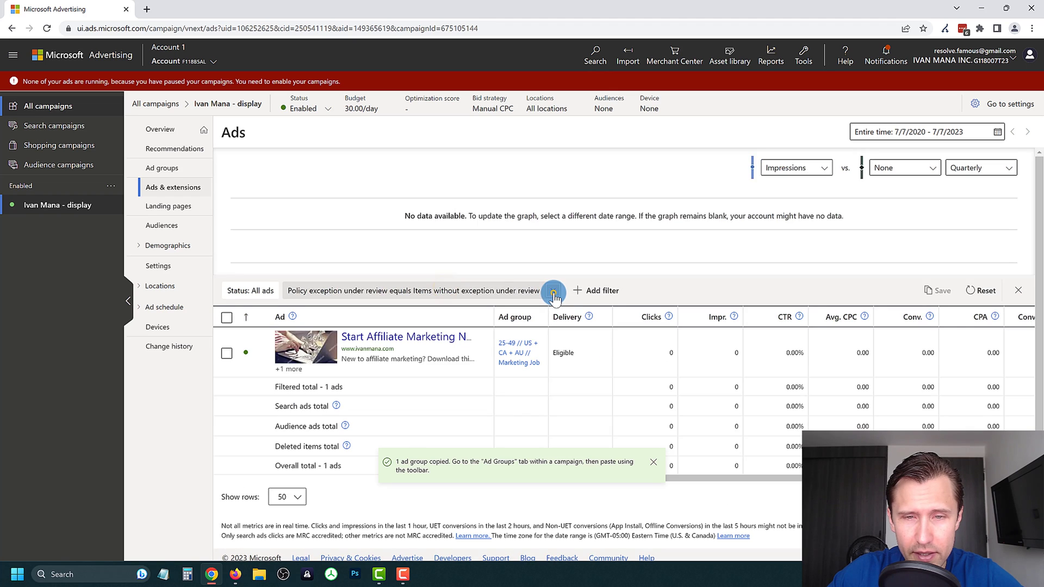
{"action": "left_click", "coordinate": [553, 294]}
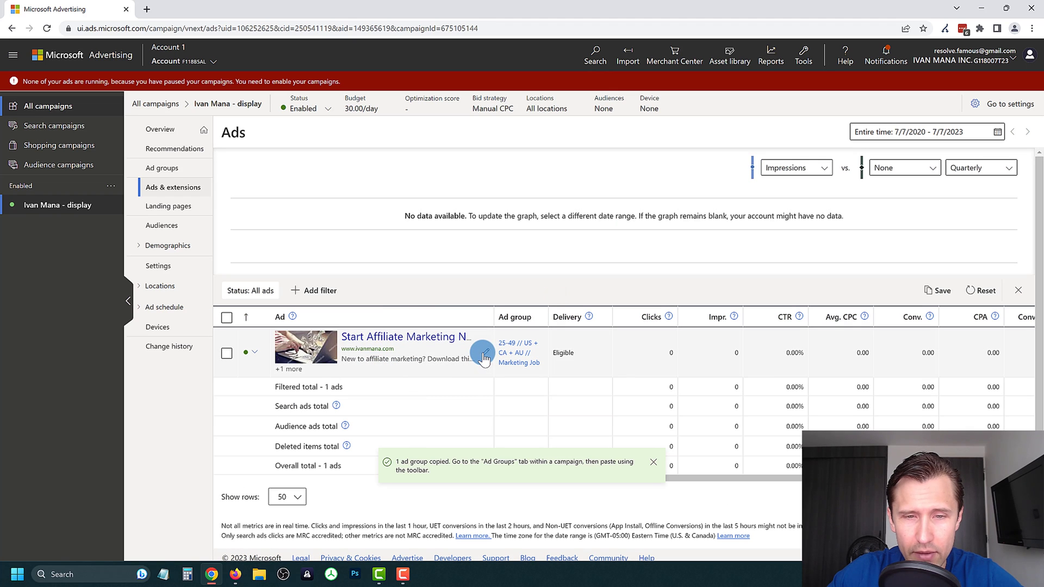
Step: Review the "Start Affiliate Marketing Now" ad's images, headlines and URL settings without saving changes, and pause the ad
{"action": "left_click", "coordinate": [484, 354]}
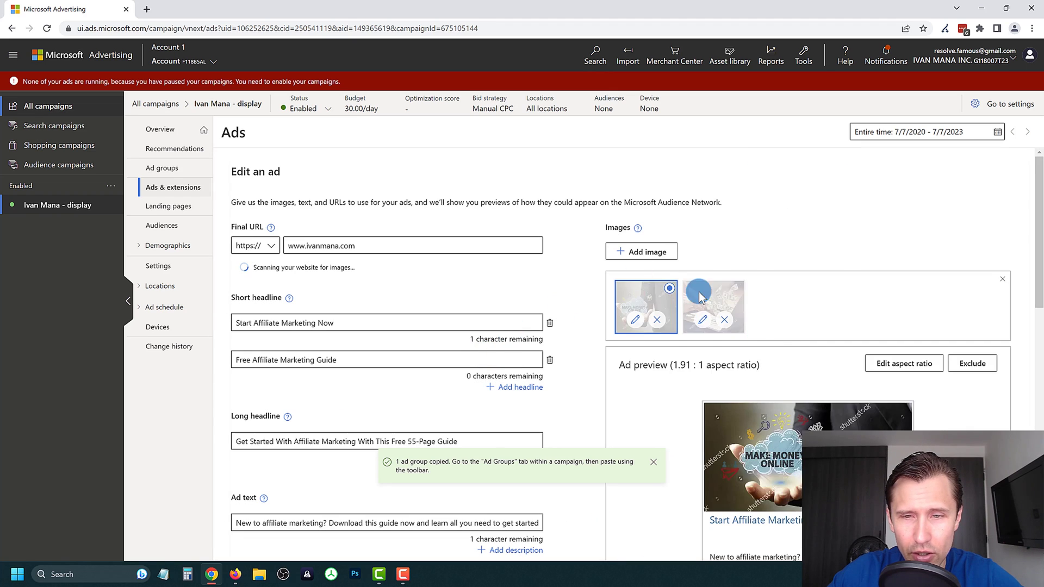
{"action": "scroll", "coordinate": [417, 251], "scroll_direction": "down", "scroll_amount": 10}
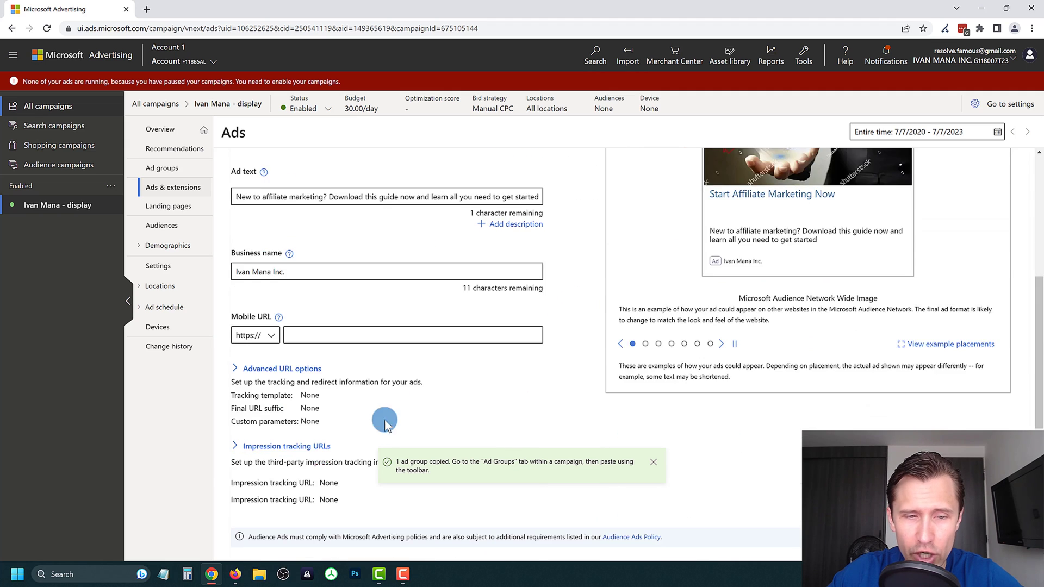
{"action": "scroll", "coordinate": [401, 416], "scroll_direction": "down", "scroll_amount": 3}
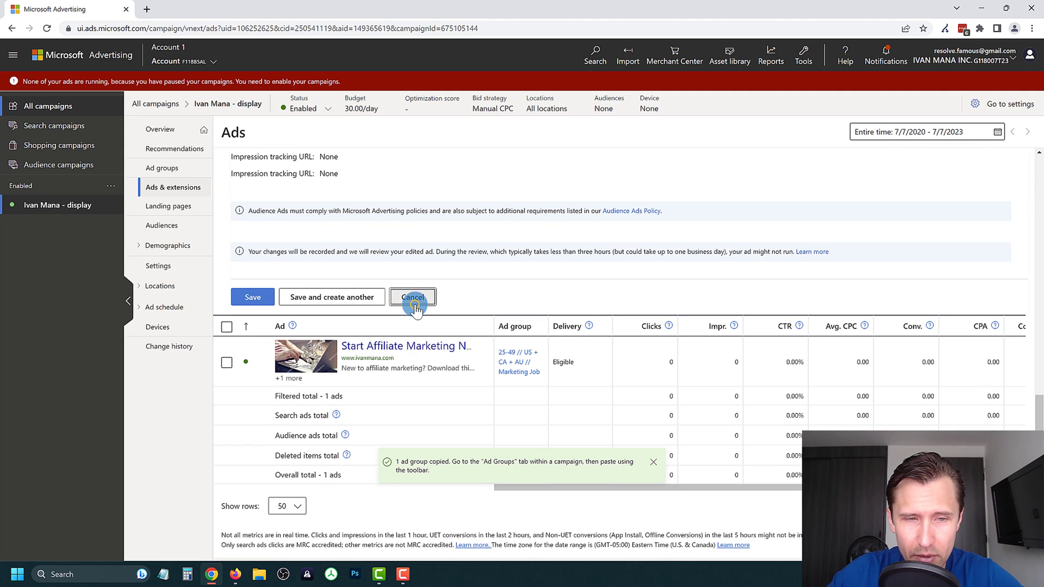
{"action": "left_click", "coordinate": [415, 304]}
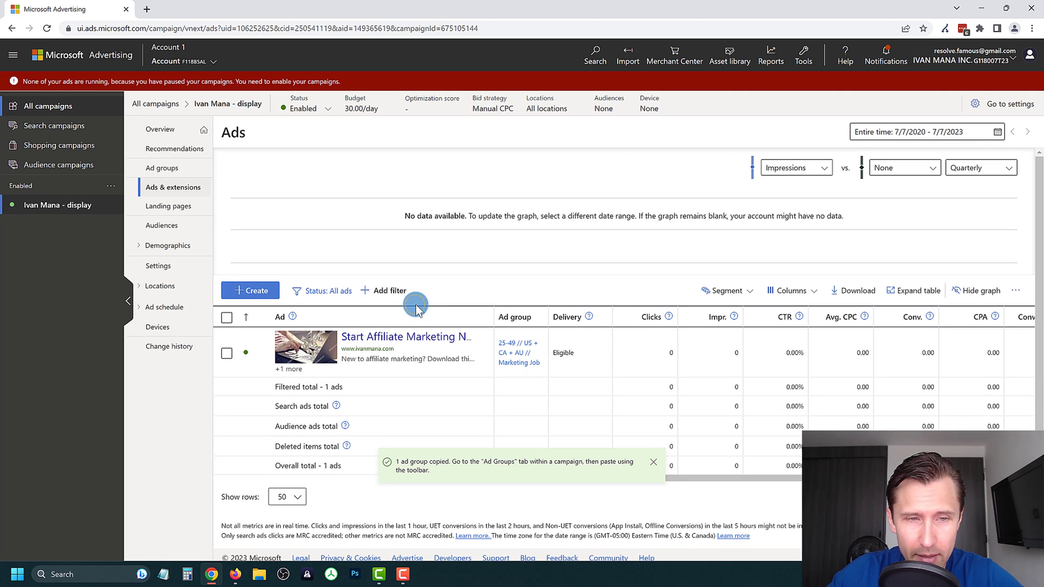
{"action": "left_click", "coordinate": [251, 359]}
{"action": "left_click", "coordinate": [274, 378]}
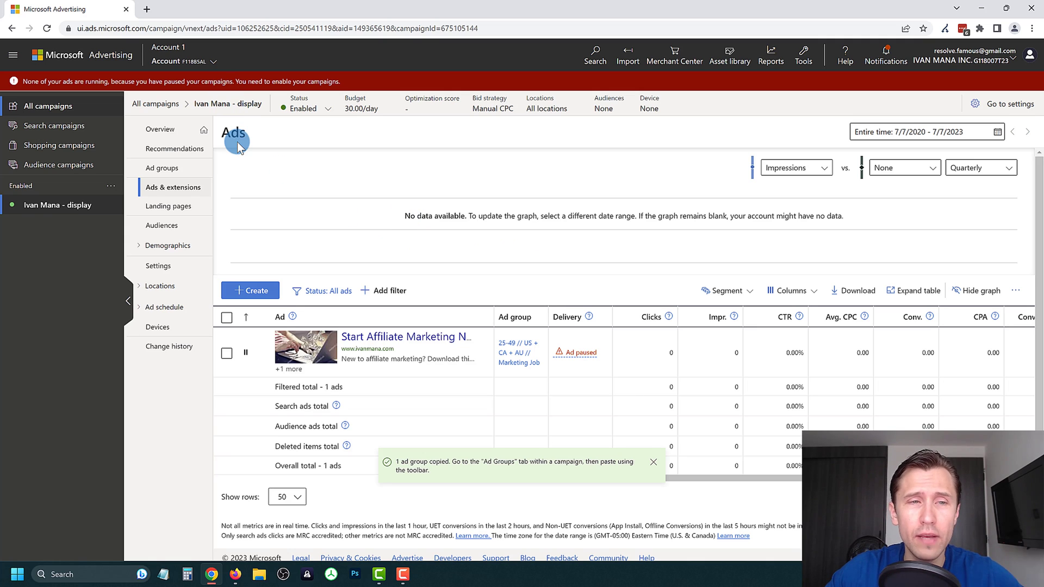
Step: Open ivanmana.com in a new browser tab and view the free 55-page affiliate marketing guide offer
{"action": "left_click", "coordinate": [147, 8]}
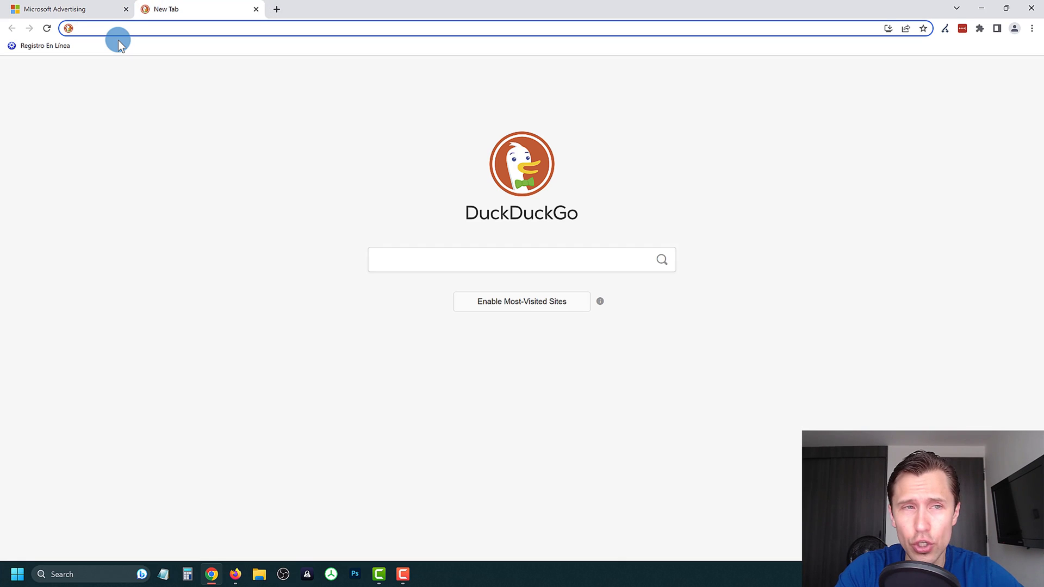
{"action": "type", "text": "ivanmana.com"}
{"action": "key", "text": "Return"}
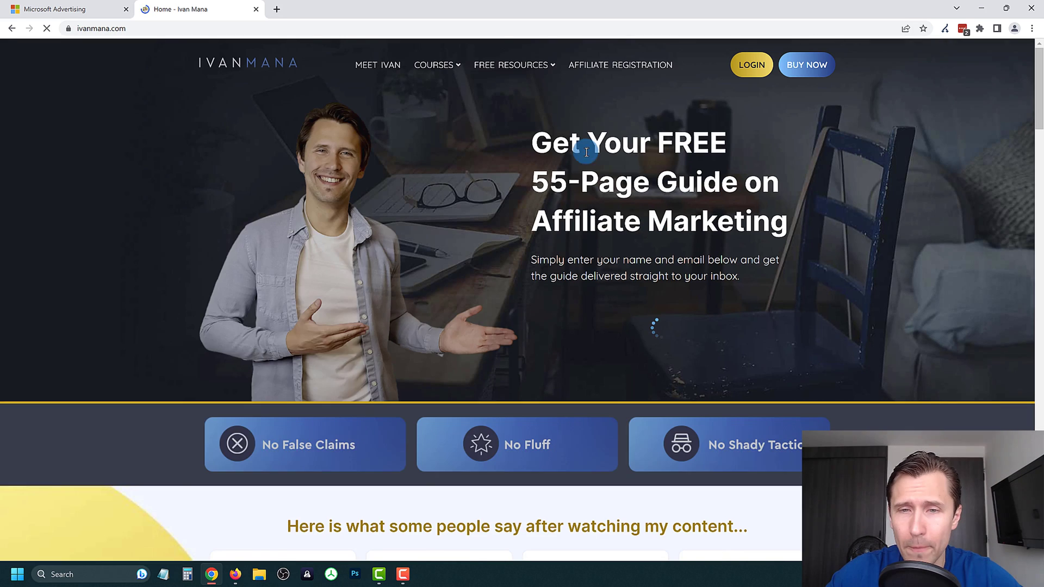
{"action": "left_click_drag", "start_coordinate": [586, 153], "coordinate": [593, 169]}
{"action": "left_click", "coordinate": [596, 178]}
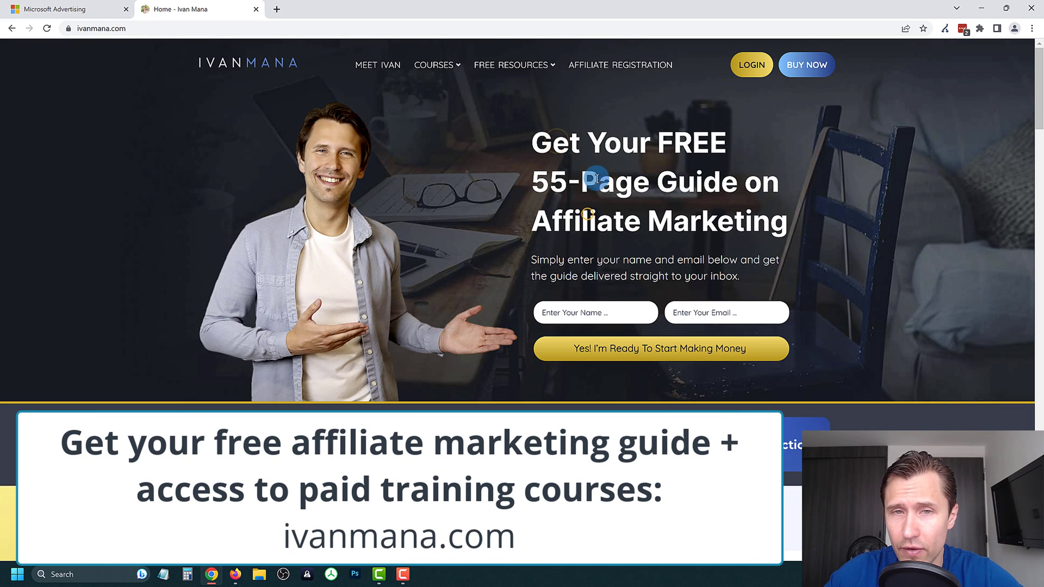
{"action": "mouse_move", "coordinate": [441, 70]}
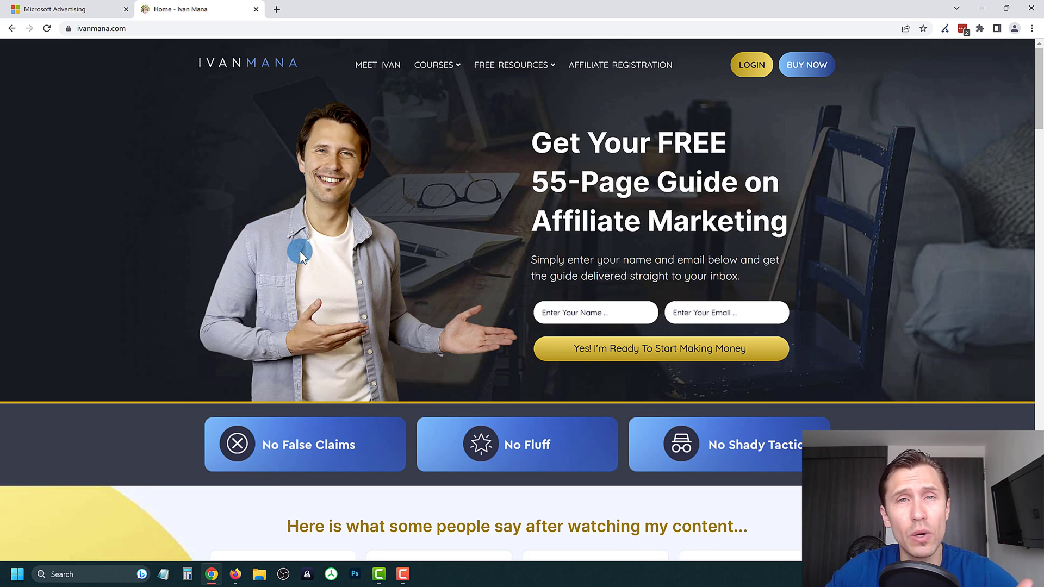
Step: Open youtube.com/ivanmana in another new browser tab and show the channel's videos
{"action": "left_click", "coordinate": [279, 11]}
{"action": "type", "text": "youtube."}
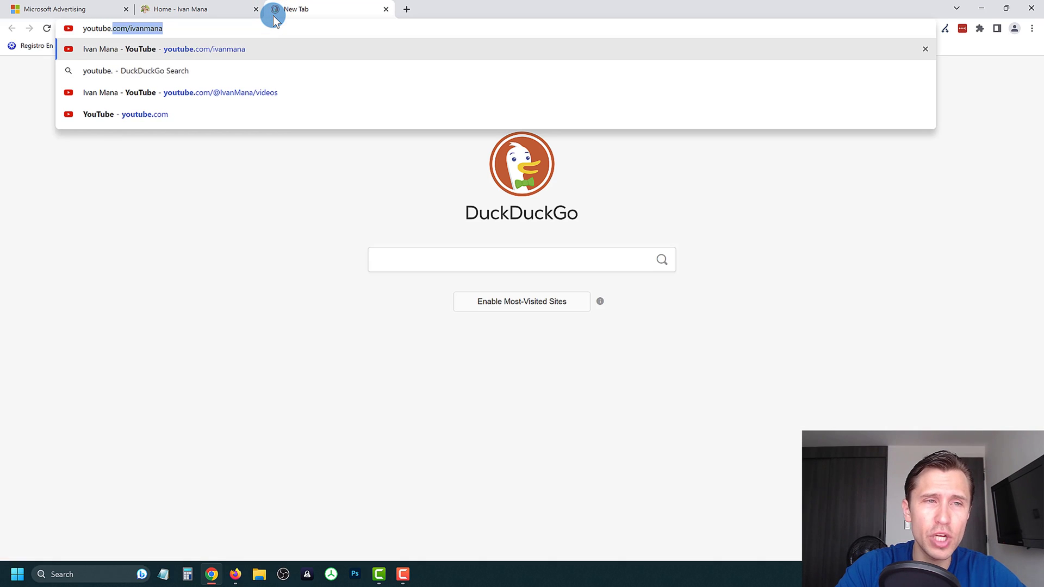
{"action": "type", "text": "com/ivanmana"}
{"action": "key", "text": "Return"}
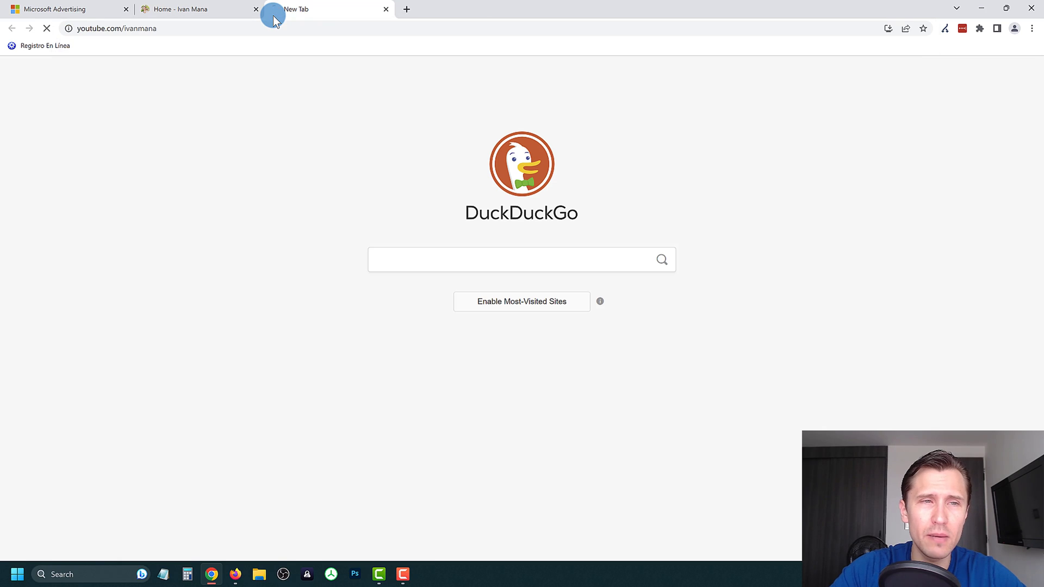
{"action": "left_click_drag", "start_coordinate": [431, 262], "coordinate": [454, 264]}
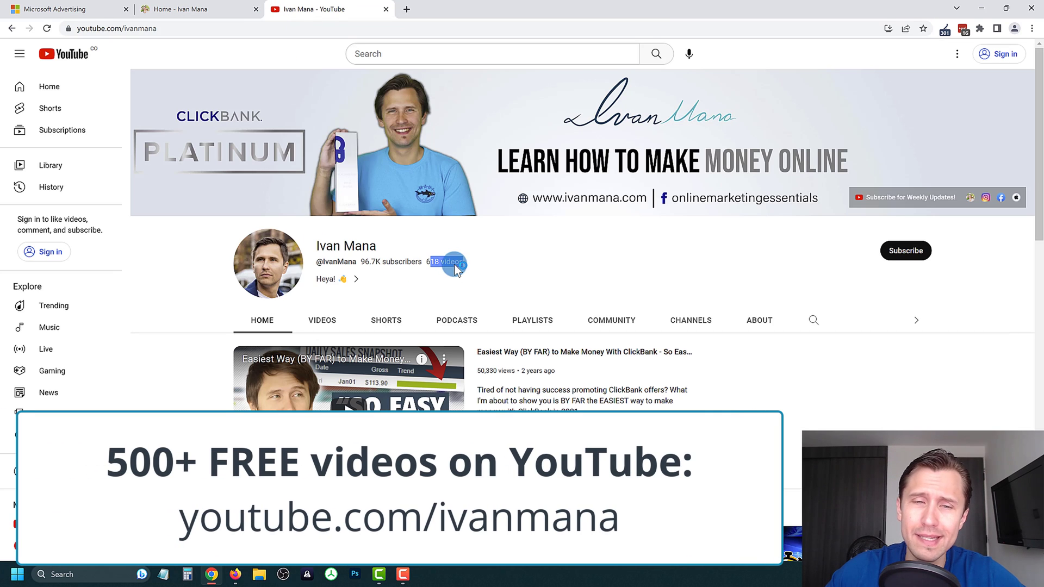
{"action": "left_click", "coordinate": [329, 320]}
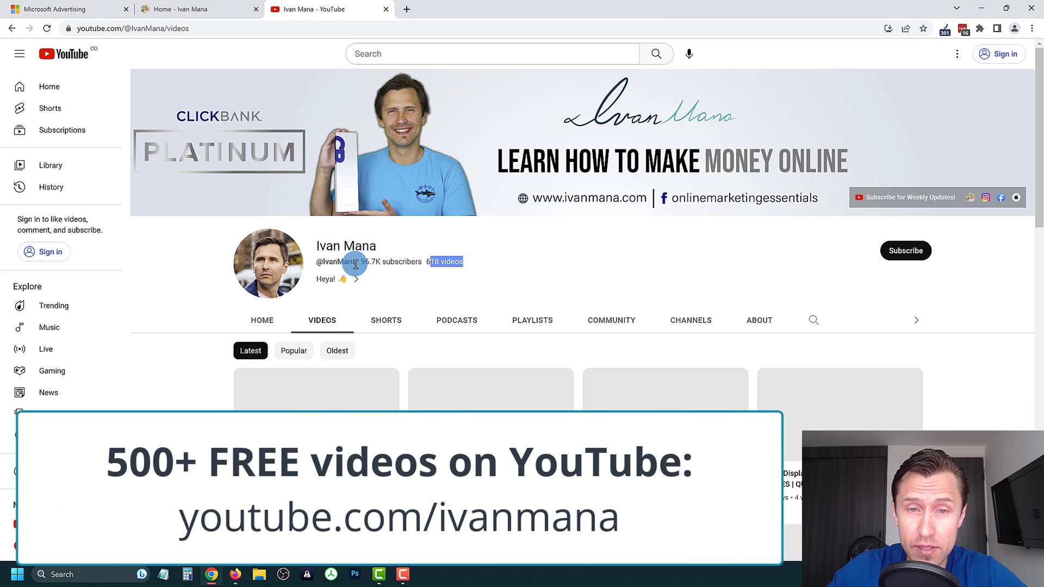
Step: Browse the channel's latest videos, looking over the Google Ads and Microsoft Ads case studies and tutorials
{"action": "scroll", "coordinate": [206, 350], "scroll_direction": "down", "scroll_amount": 1}
{"action": "scroll", "coordinate": [206, 350], "scroll_direction": "down", "scroll_amount": 4}
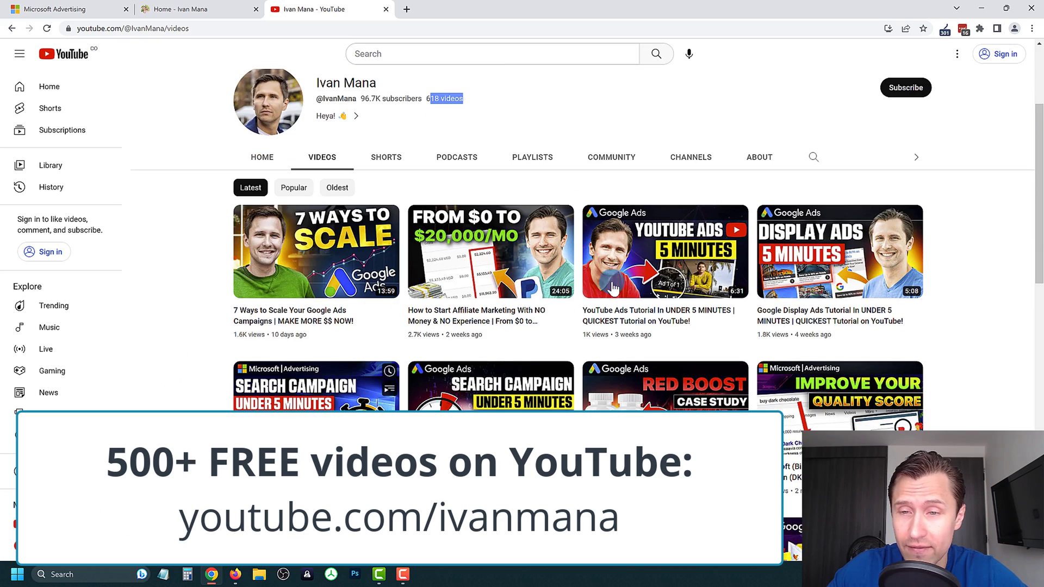
{"action": "scroll", "coordinate": [647, 332], "scroll_direction": "down", "scroll_amount": 1}
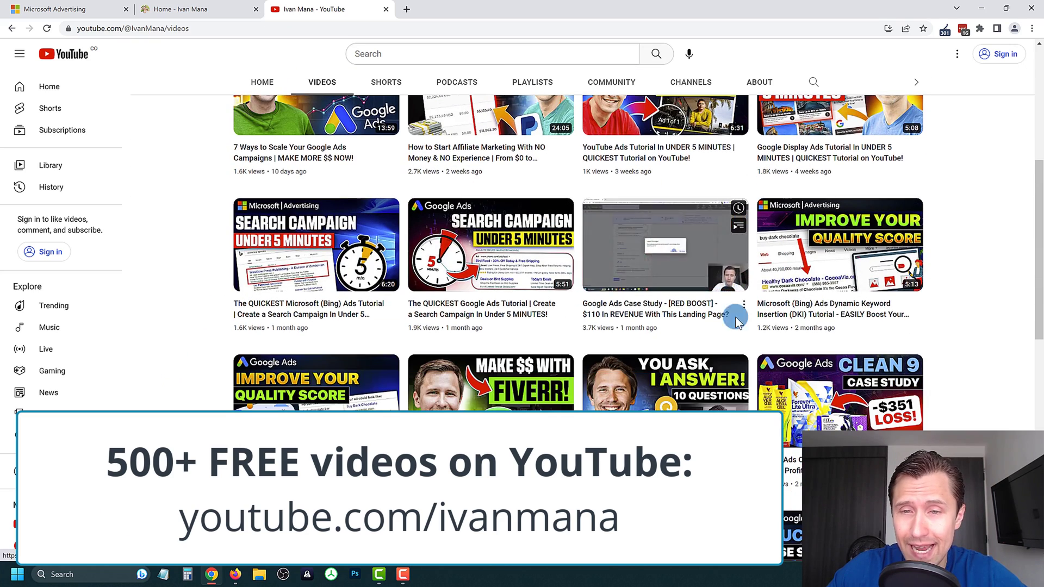
{"action": "scroll", "coordinate": [643, 345], "scroll_direction": "down", "scroll_amount": 5}
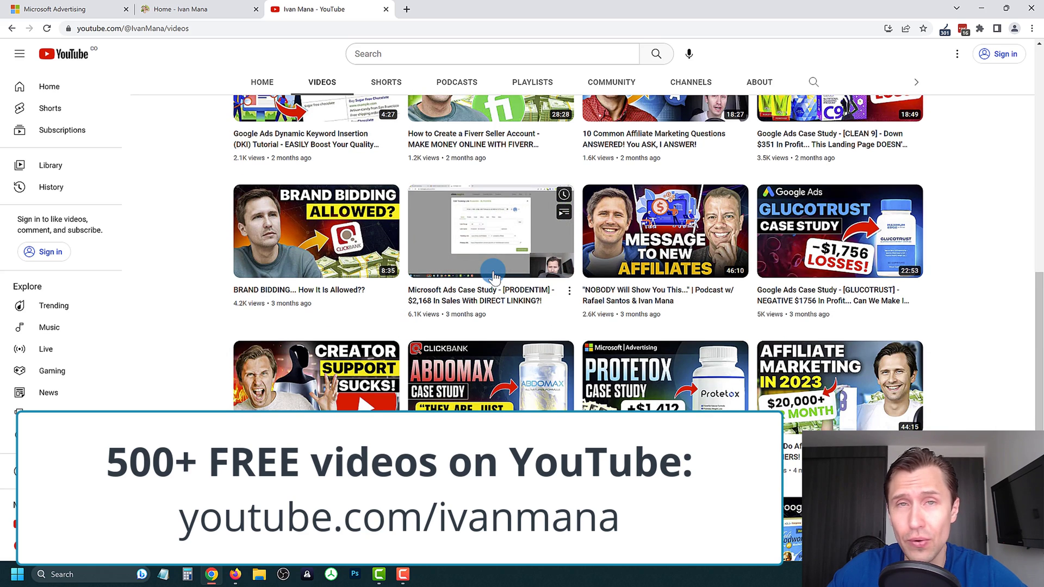
{"action": "left_click", "coordinate": [455, 312]}
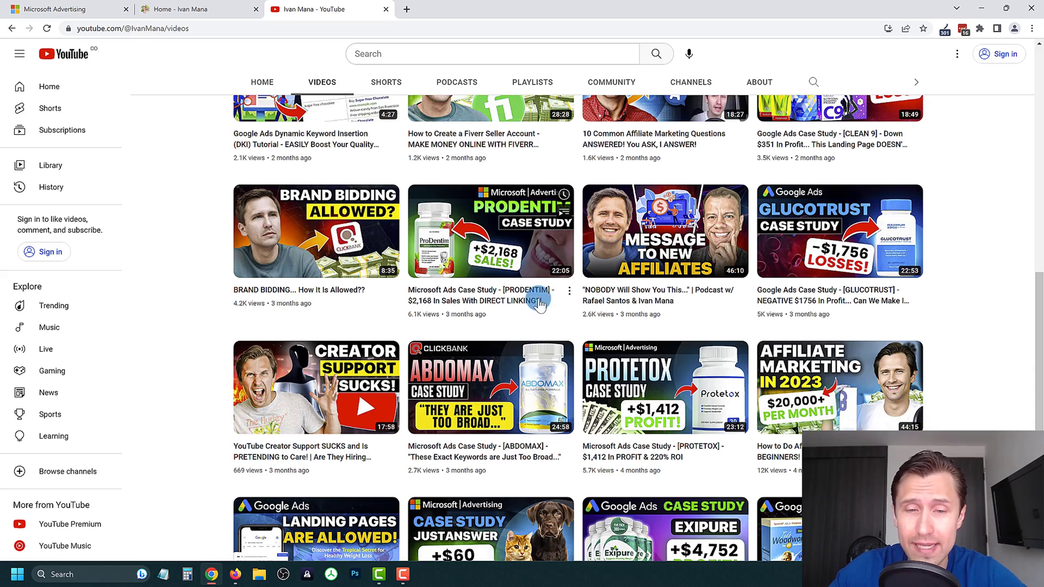
{"action": "scroll", "coordinate": [539, 303], "scroll_direction": "down", "scroll_amount": 2}
{"action": "scroll", "coordinate": [771, 399], "scroll_direction": "down", "scroll_amount": 2}
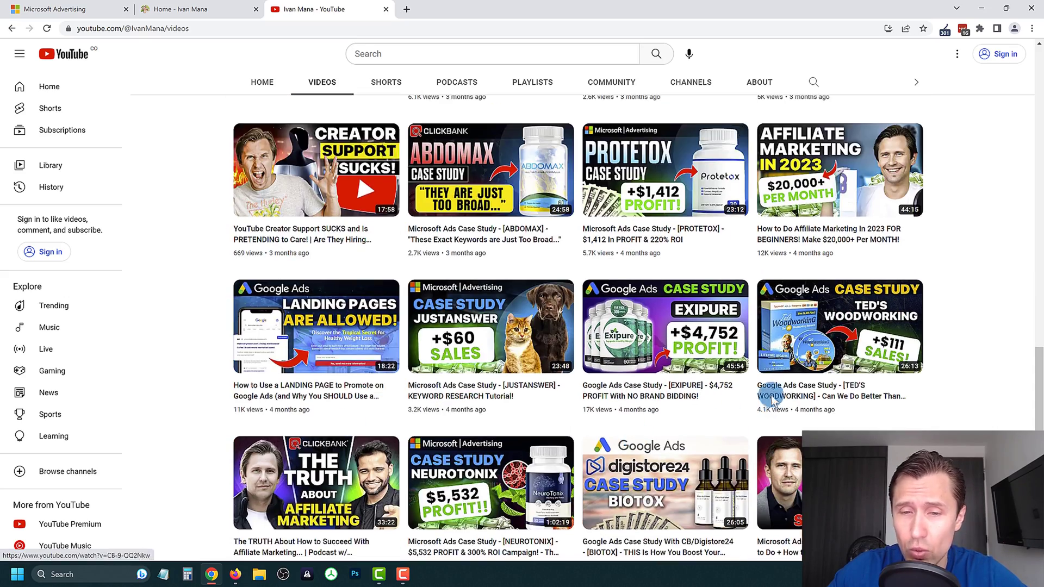
{"action": "scroll", "coordinate": [342, 340], "scroll_direction": "down", "scroll_amount": 1}
{"action": "scroll", "coordinate": [869, 345], "scroll_direction": "down", "scroll_amount": 5}
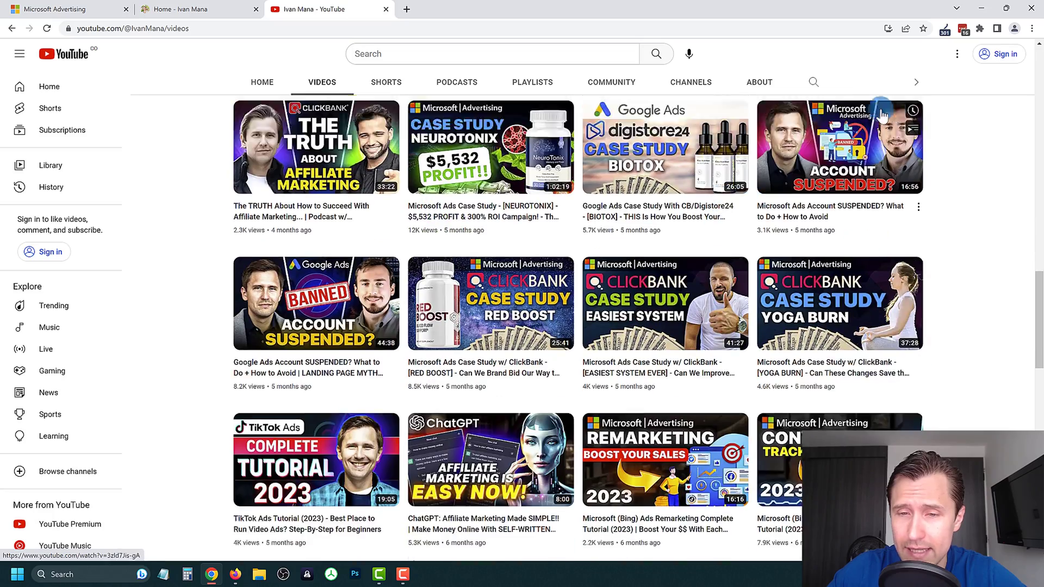
{"action": "scroll", "coordinate": [881, 115], "scroll_direction": "down", "scroll_amount": 7}
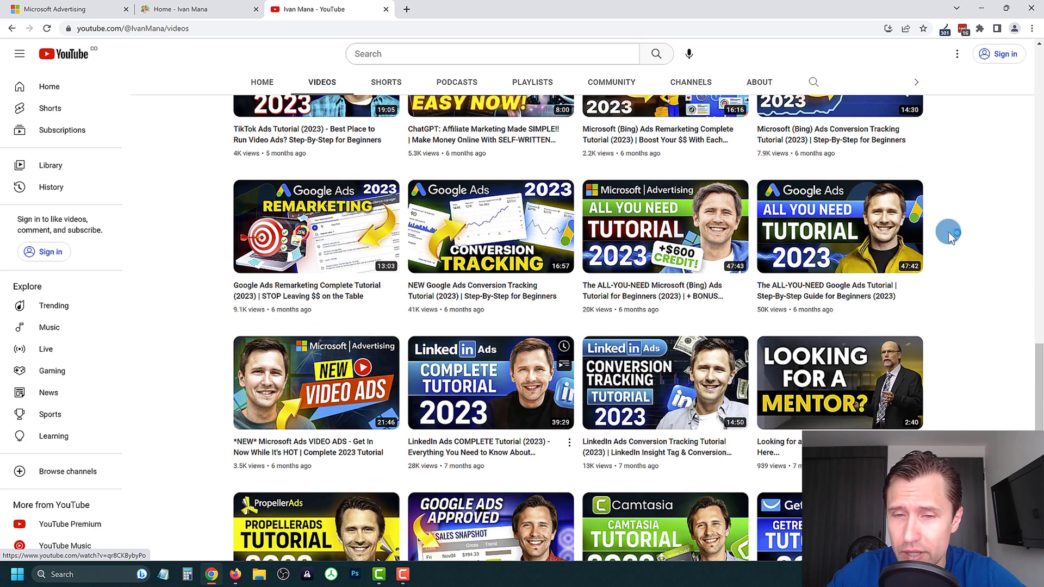